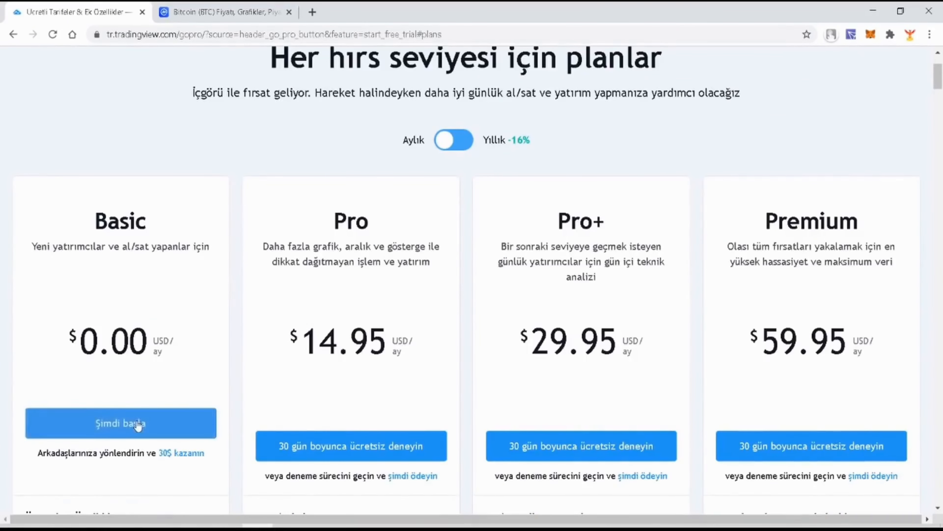
# Choose the free Basic plan and continue to signing in with an existing account
pyautogui.click(138, 425)
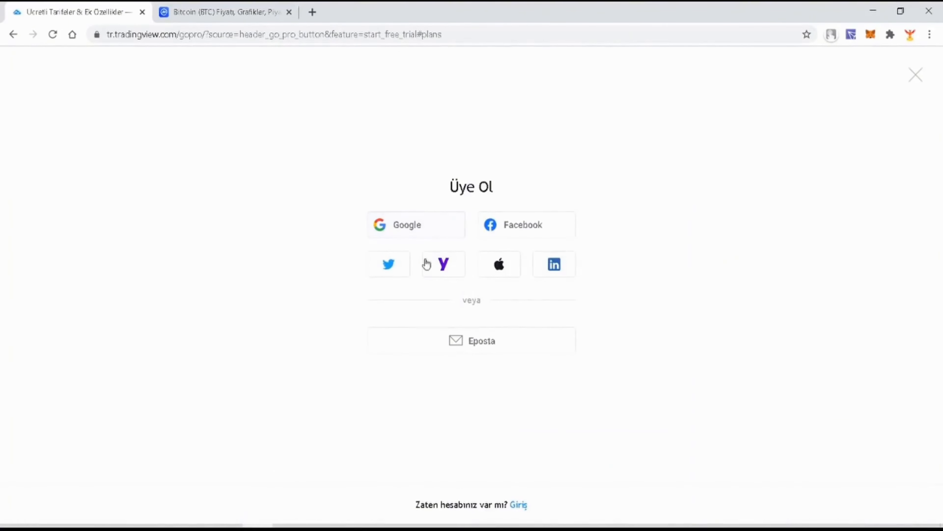
pyautogui.click(520, 504)
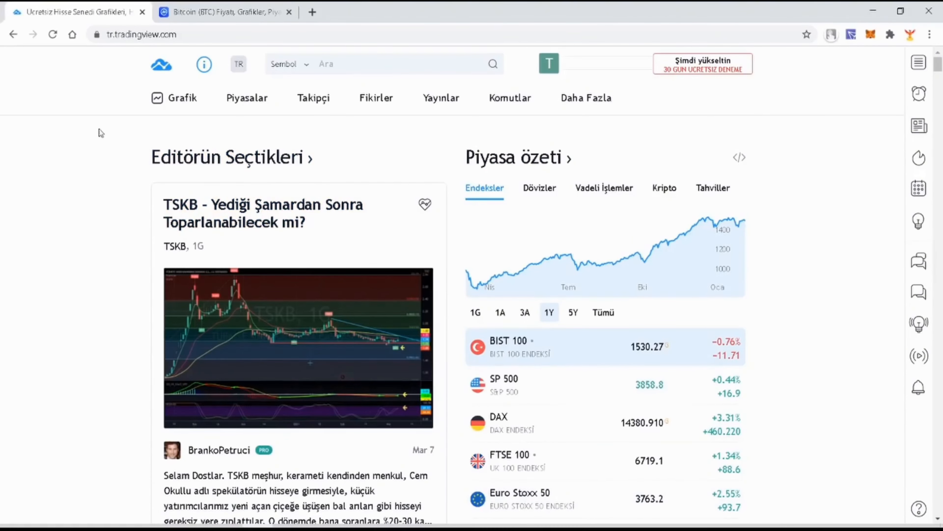
# Search the symbols for USD/TRY and clear the search
pyautogui.click(326, 64)
pyautogui.write('USD')
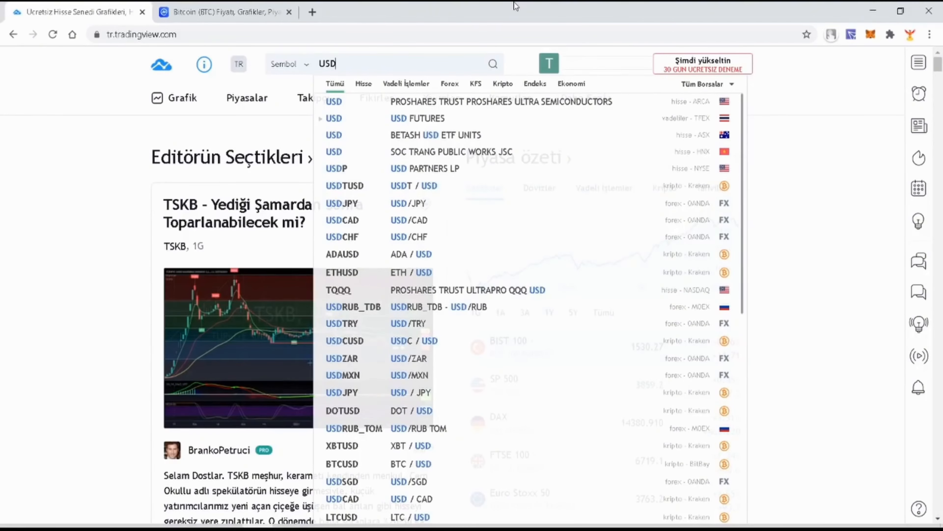
pyautogui.write(' /TRY')
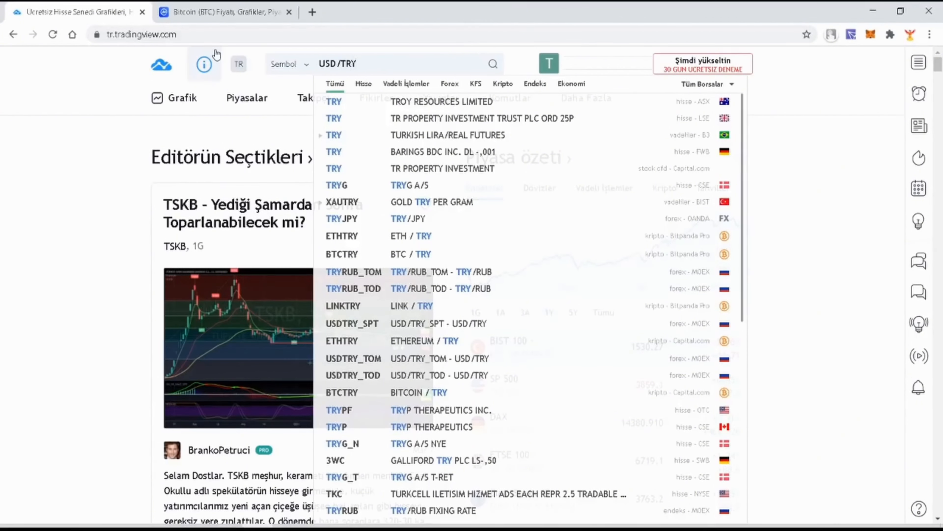
pyautogui.hotkey('ctrl', 'a')
pyautogui.press('BackSpace')
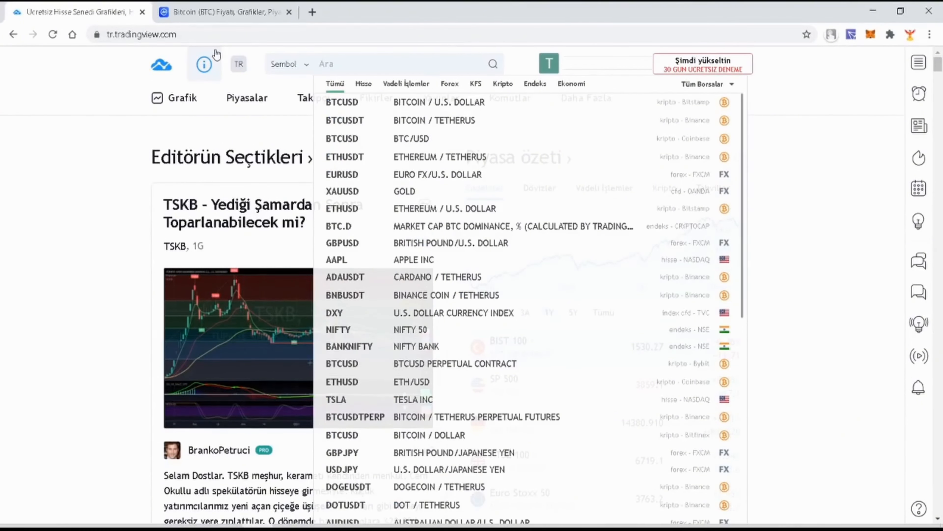
# Search the symbols for BTC and limit the results to cryptocurrencies
pyautogui.write('BTC')
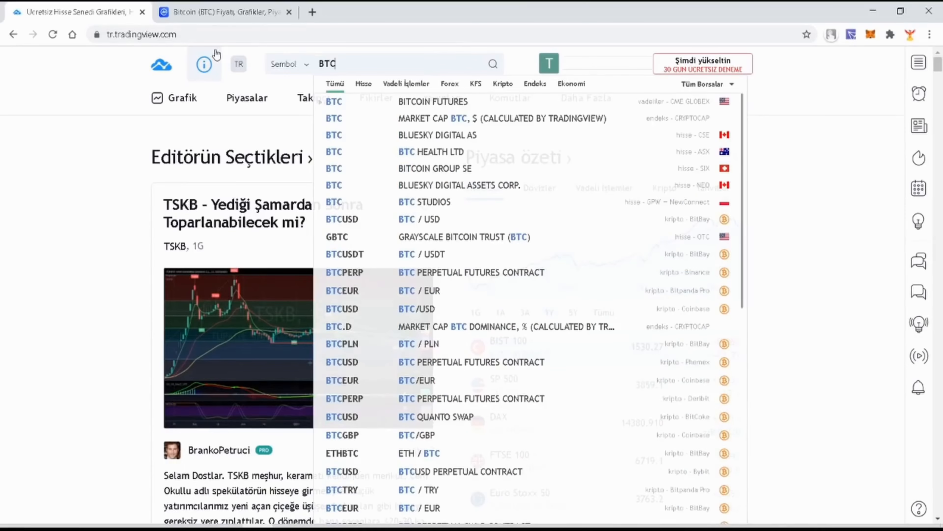
pyautogui.click(502, 84)
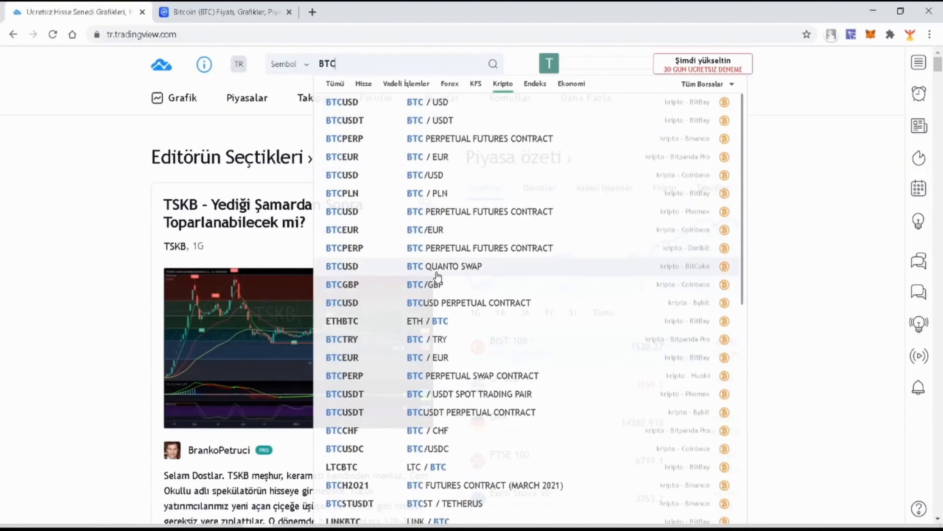
# Try the symbol searches BTC/TRY and BTC/USD, and restore the search to BTC
pyautogui.write('/TRY')
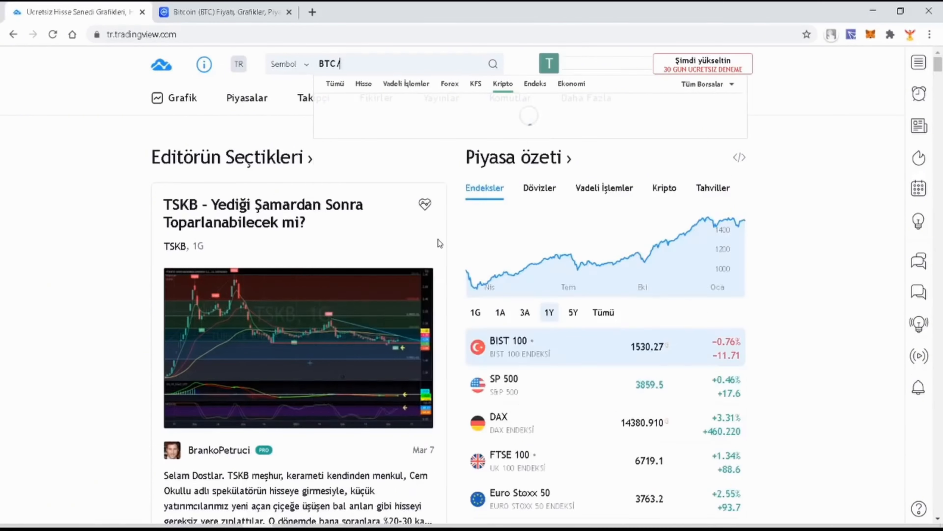
pyautogui.press('BackSpace')
pyautogui.press('BackSpace')
pyautogui.press('BackSpace')
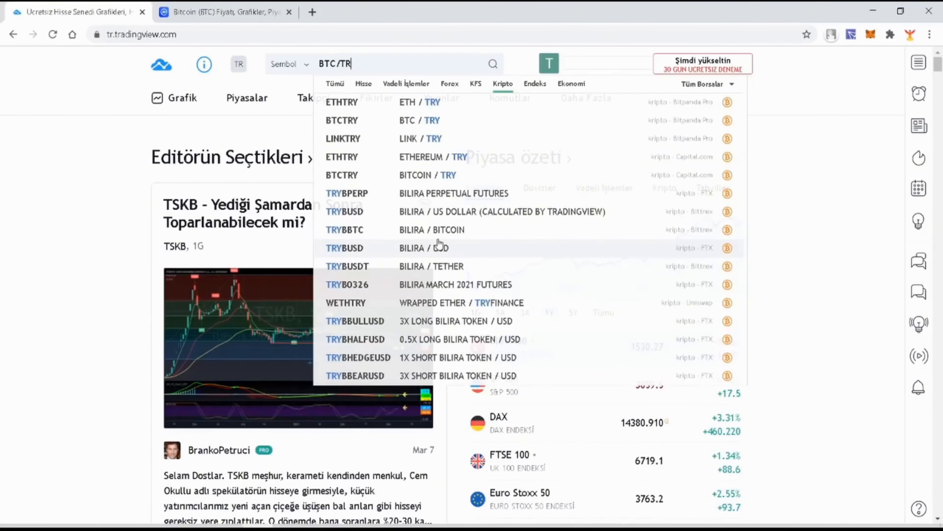
pyautogui.write('USD')
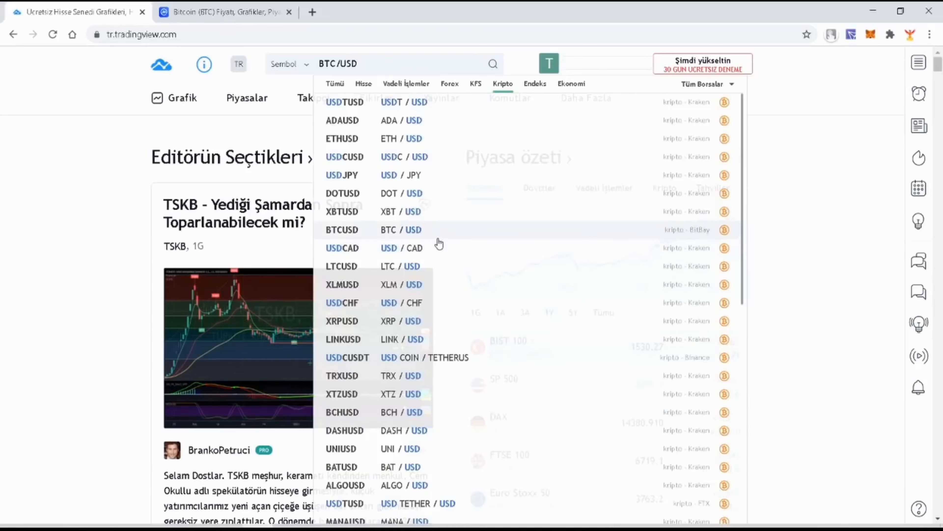
pyautogui.press('BackSpace')
pyautogui.press('BackSpace')
pyautogui.press('BackSpace')
pyautogui.press('BackSpace')
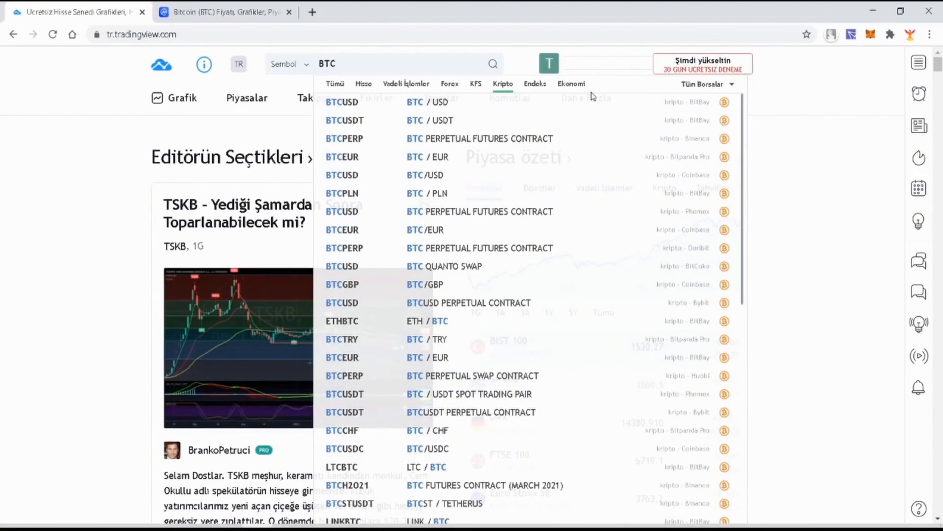
# Switch to CoinMarketCap, search for btc and open the Bitcoin overview page
pyautogui.click(190, 5)
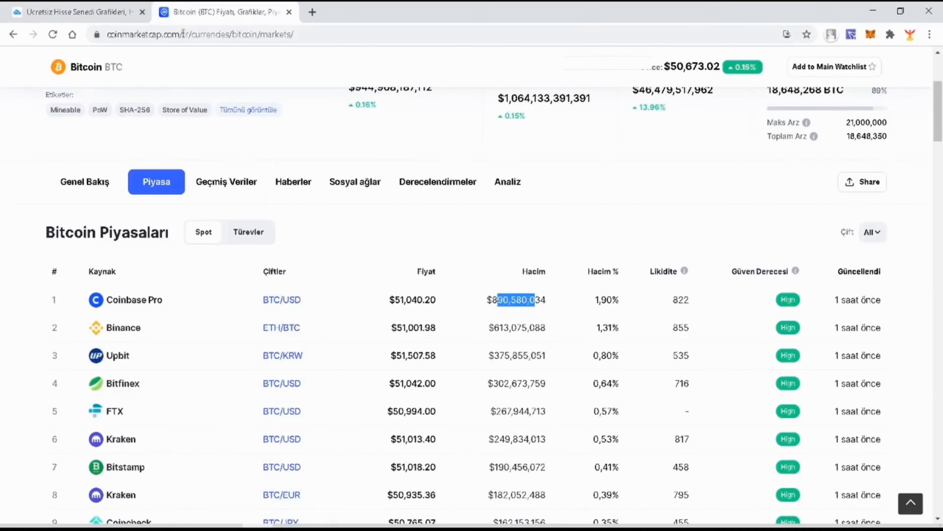
pyautogui.scroll(3, 263, 103)
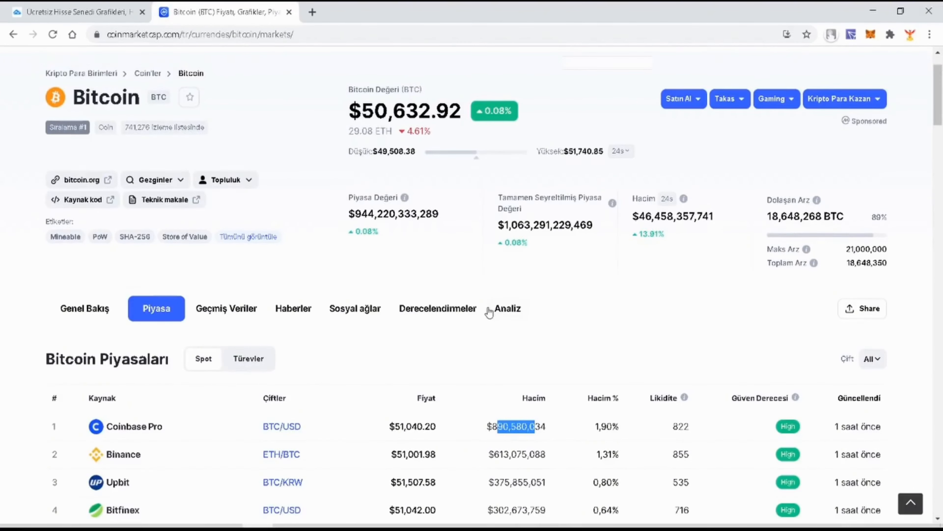
pyautogui.scroll(2, 273, 307)
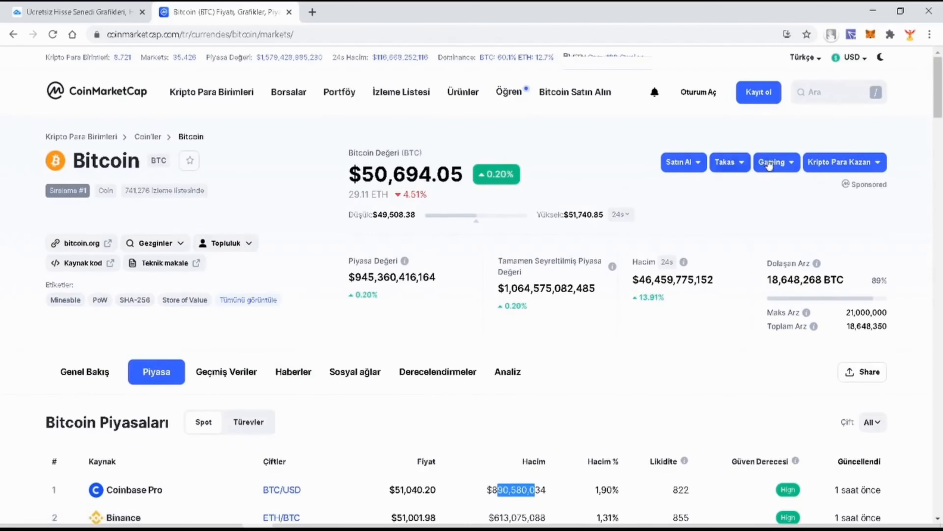
pyautogui.click(810, 97)
pyautogui.write('btc')
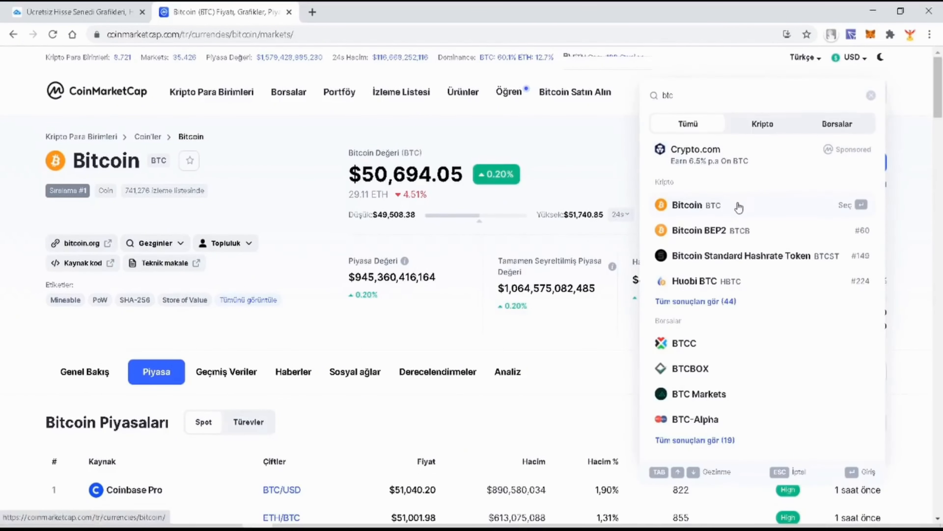
pyautogui.click(737, 205)
pyautogui.scroll(-7, 196, 364)
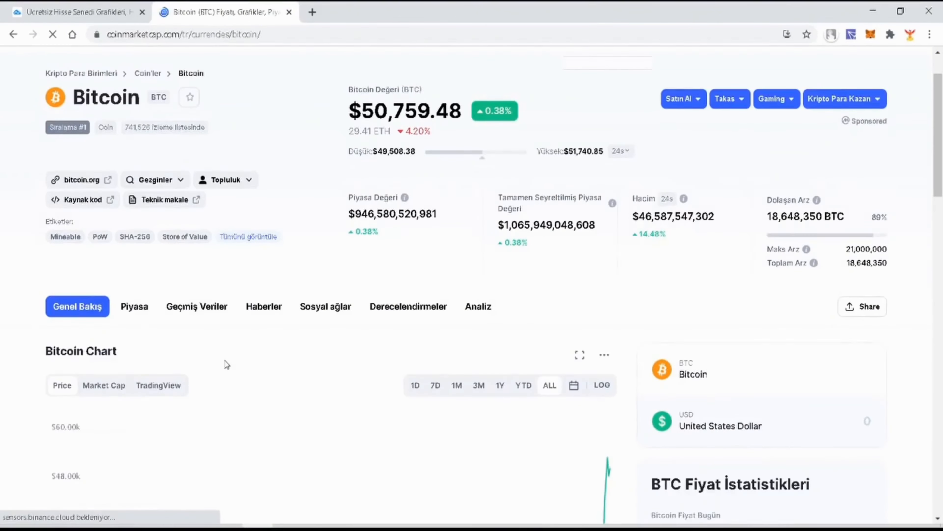
pyautogui.scroll(3, 197, 366)
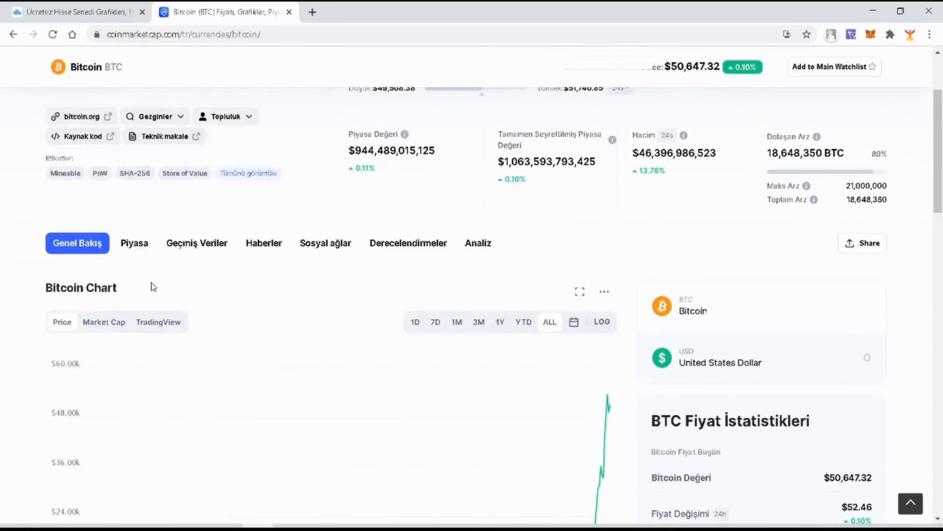
pyautogui.scroll(4, 151, 282)
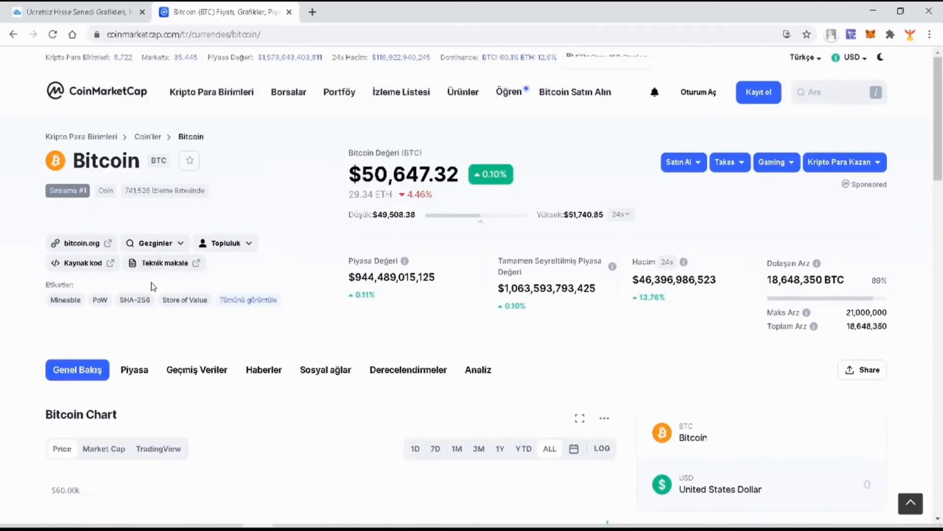
# Show Bitcoin's markets and examine the exchanges, trading pairs and volumes listed
pyautogui.click(132, 370)
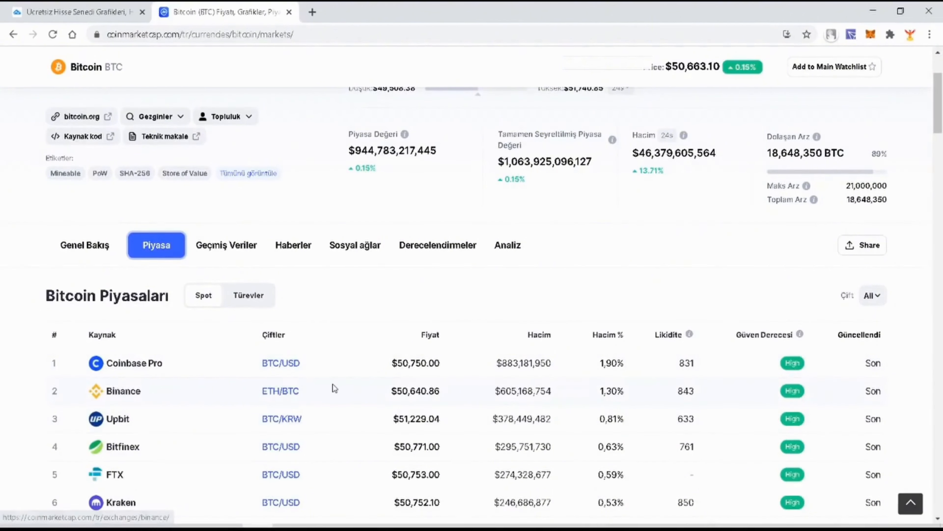
pyautogui.scroll(-2, 390, 394)
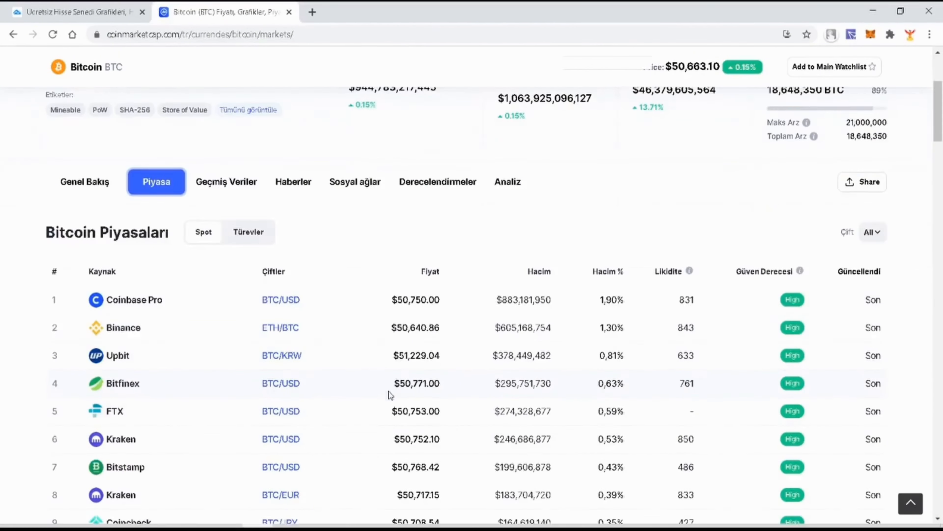
pyautogui.scroll(-2, 275, 345)
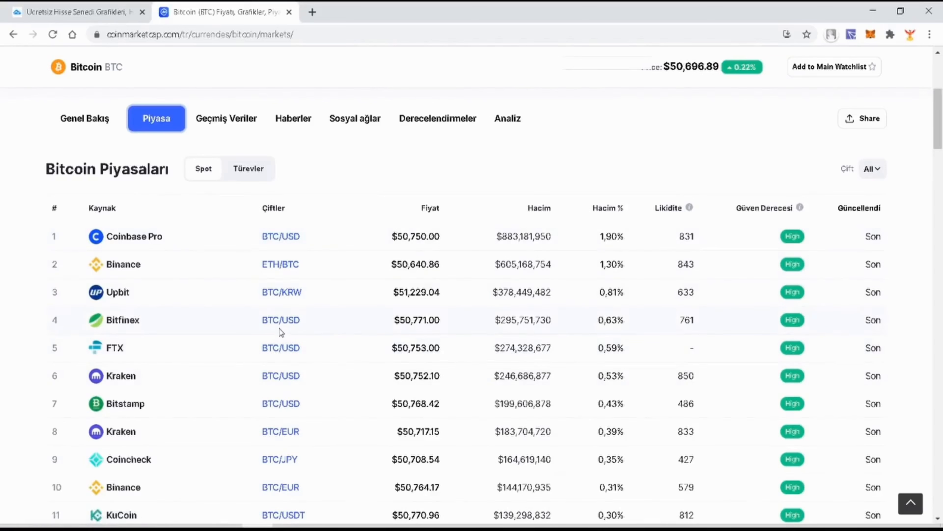
# Return to TradingView and open the Coinbase BTC/USD pair from the search results
pyautogui.click(41, 7)
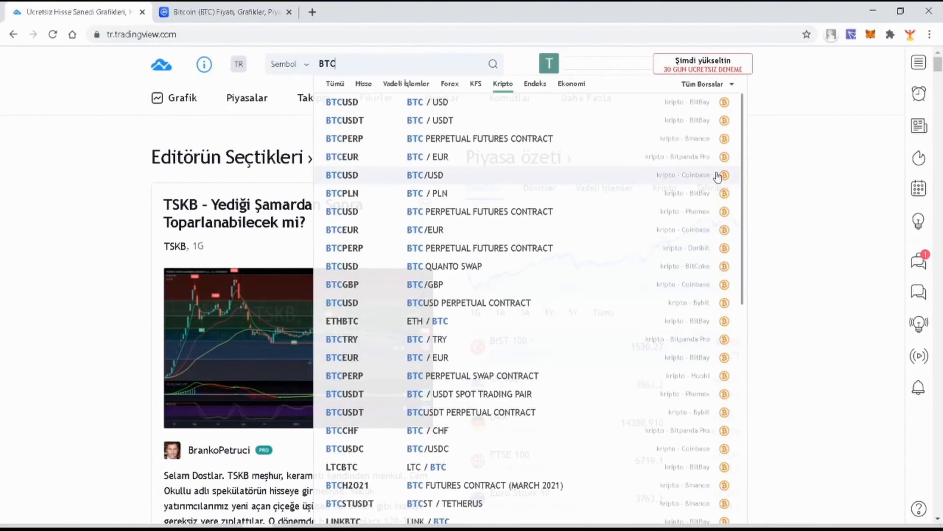
pyautogui.click(694, 177)
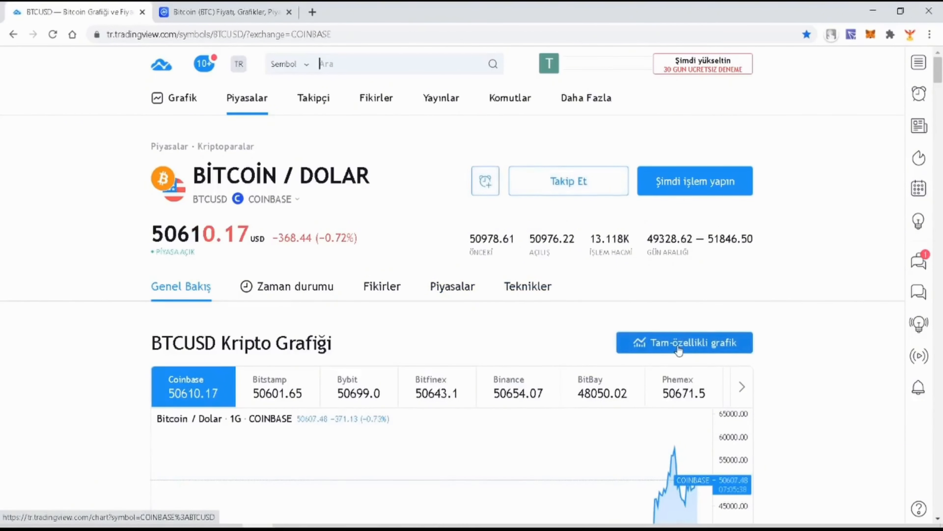
pyautogui.scroll(-3, 672, 344)
pyautogui.scroll(-3, 676, 347)
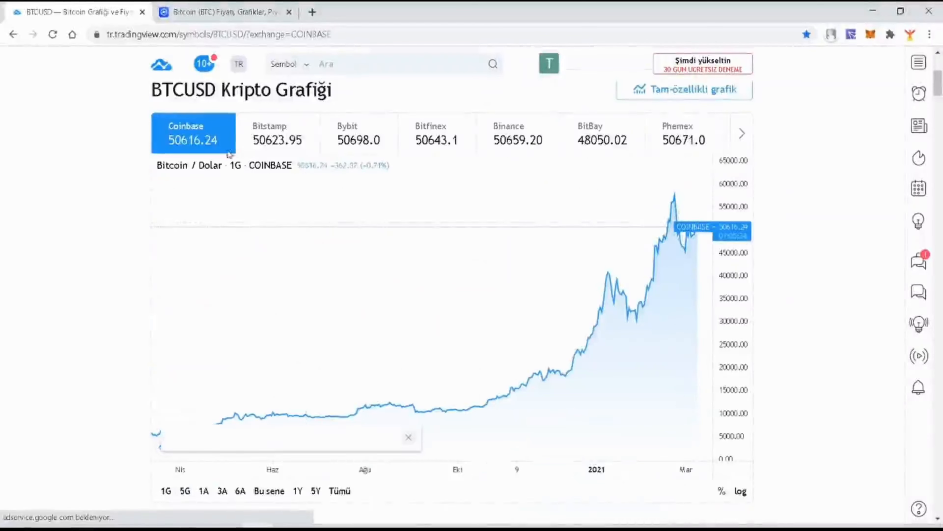
pyautogui.scroll(5, 291, 335)
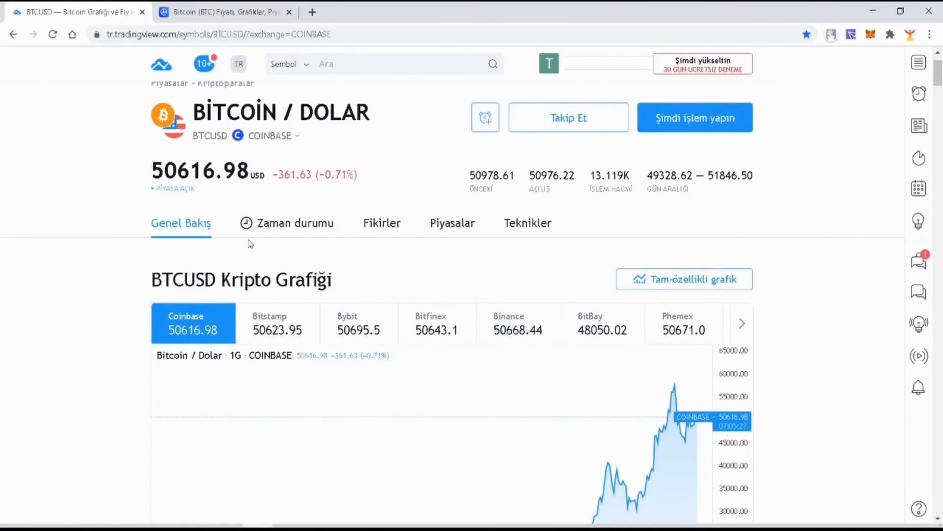
pyautogui.scroll(2, 249, 242)
# Switch the Bitcoin / Dollar pair's exchange to Bitfinex and back to Coinbase
pyautogui.click(297, 200)
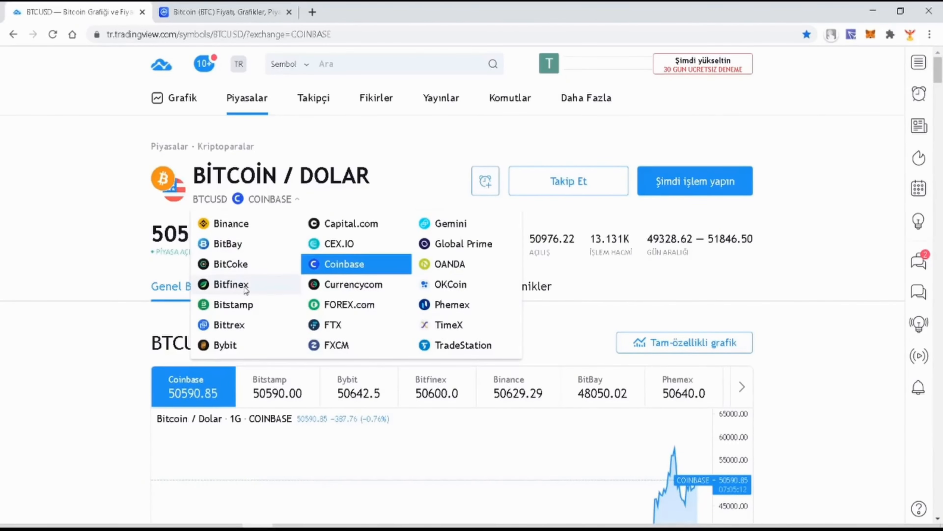
pyautogui.click(235, 285)
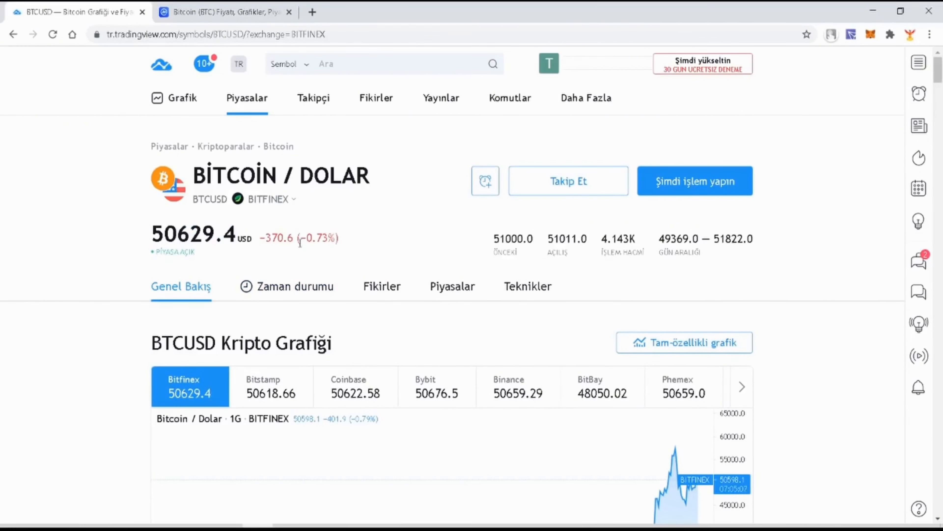
pyautogui.click(280, 200)
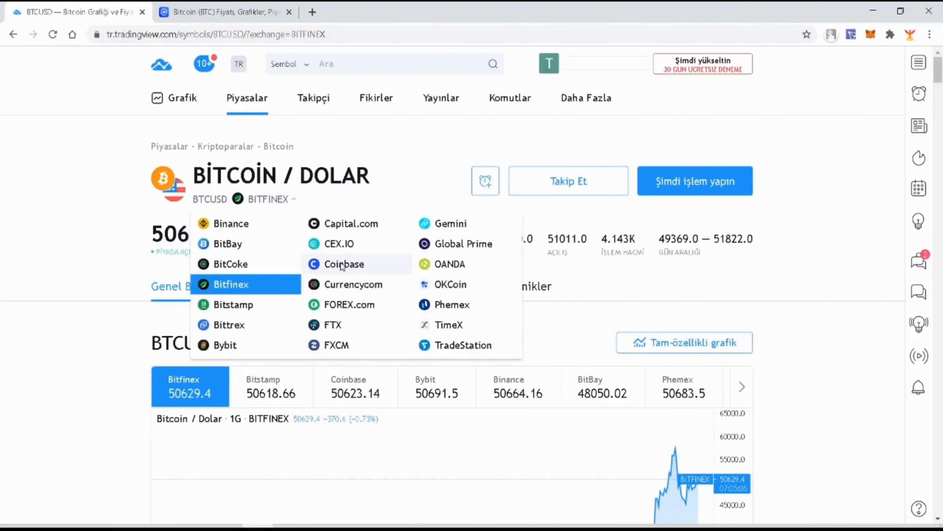
pyautogui.click(364, 263)
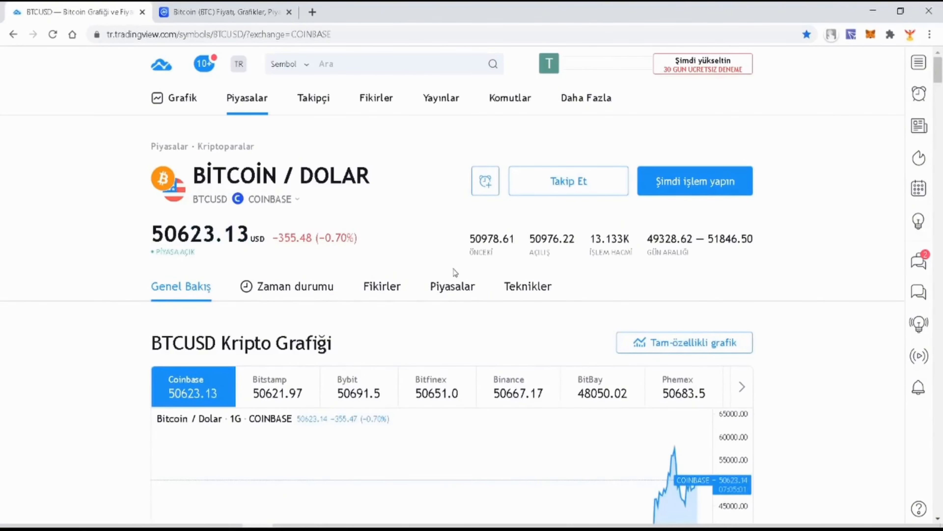
# Open the full-featured chart for the Coinbase BTCUSD pair and close the pair's overview page
pyautogui.scroll(-2, 675, 293)
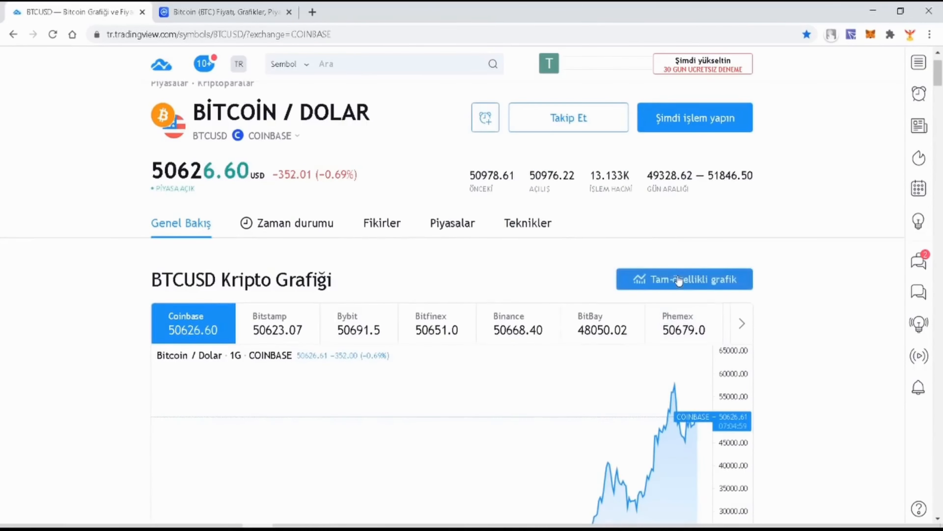
pyautogui.click(677, 275)
pyautogui.click(142, 12)
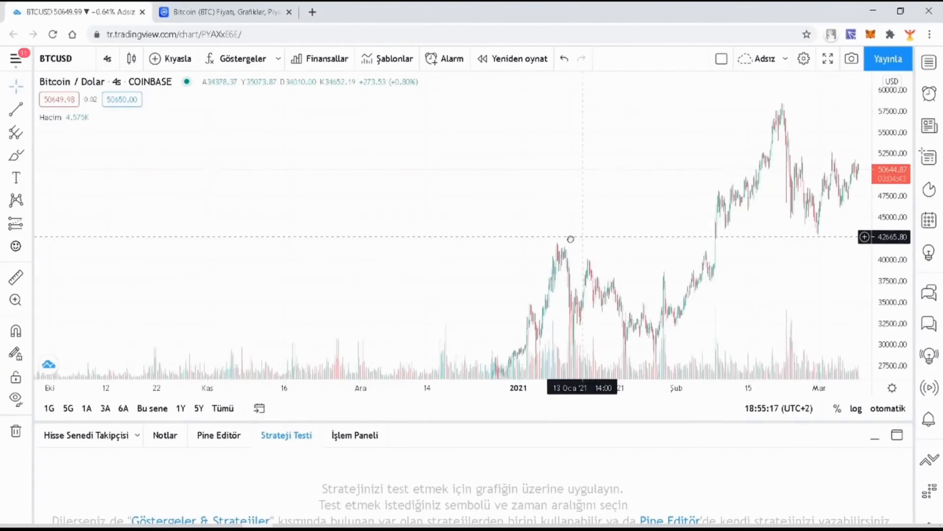
pyautogui.moveTo(569, 240); pyautogui.dragTo(303, 238)
pyautogui.scroll(10, 421, 202)
pyautogui.scroll(13, 319, 206)
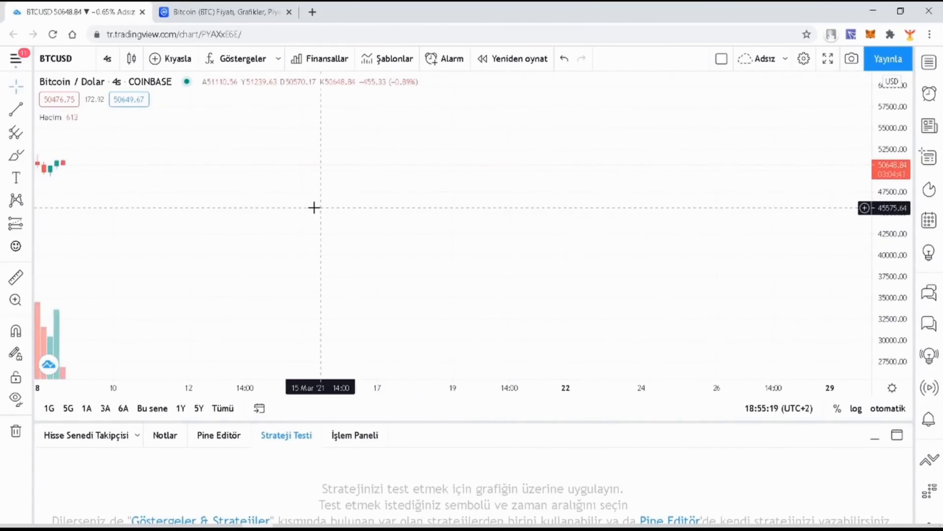
pyautogui.scroll(-14, 322, 206)
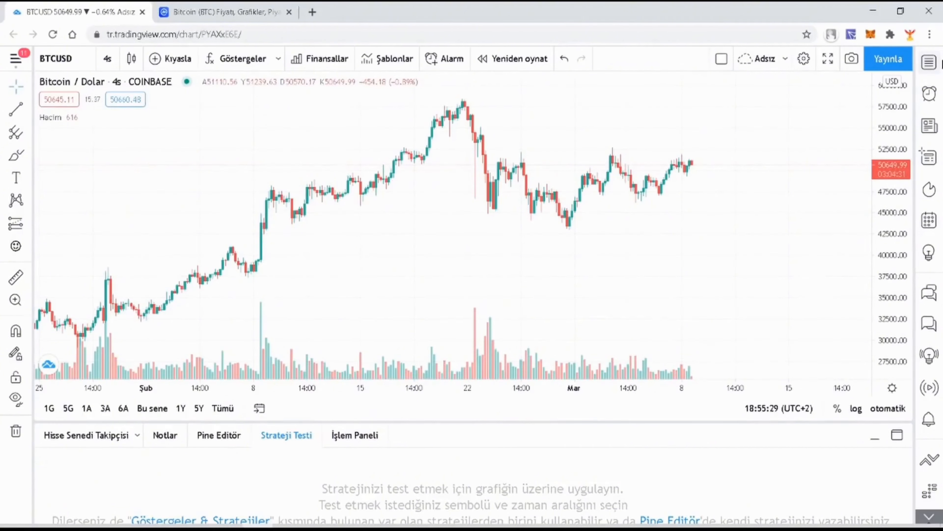
# Show the watchlist and look through the options available for its HİSSE SENETLERİ section and the THYAO symbol
pyautogui.click(929, 62)
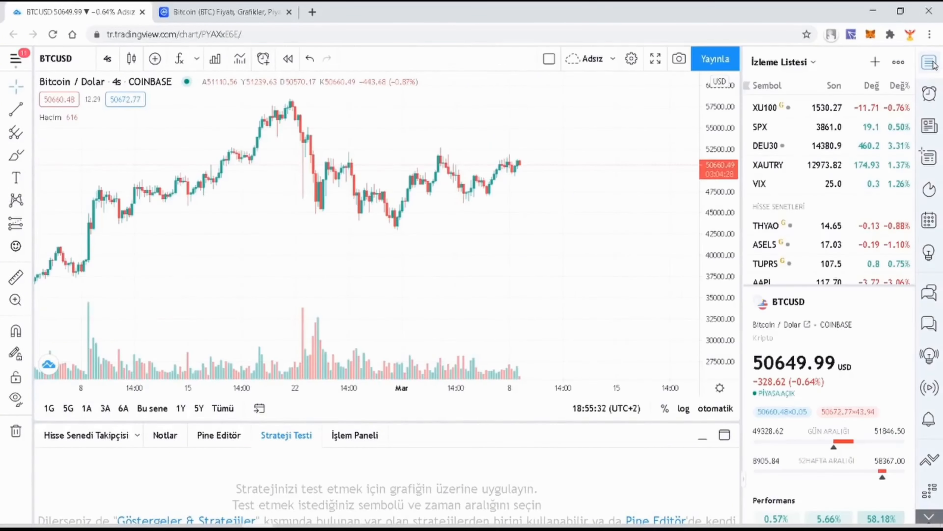
pyautogui.rightClick(794, 207)
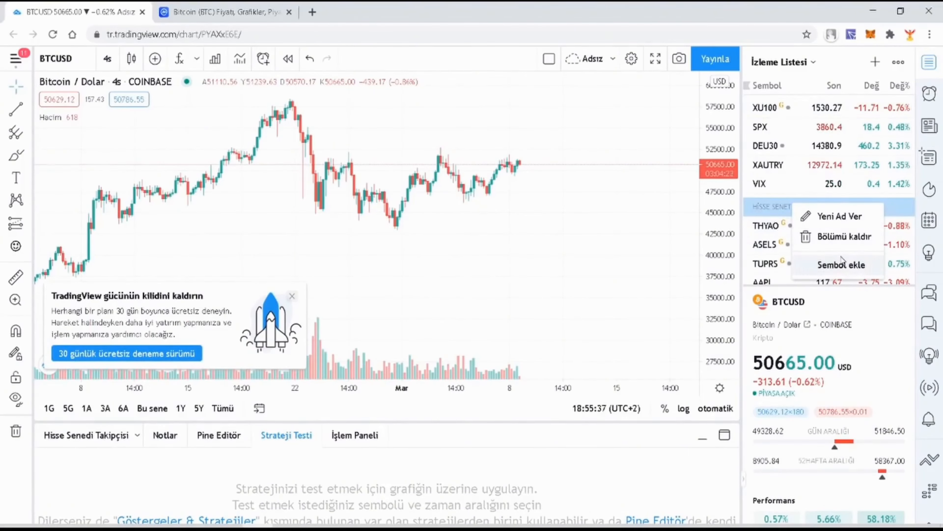
pyautogui.click(835, 72)
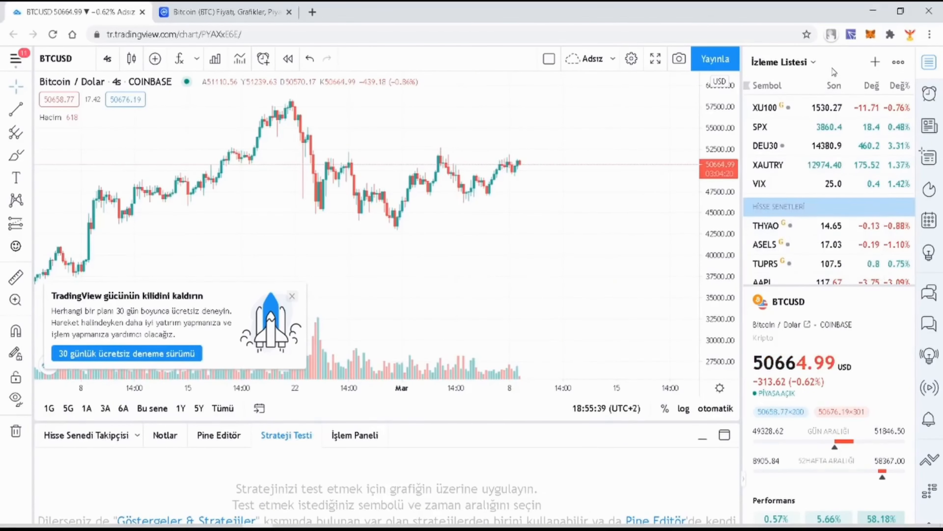
pyautogui.rightClick(772, 226)
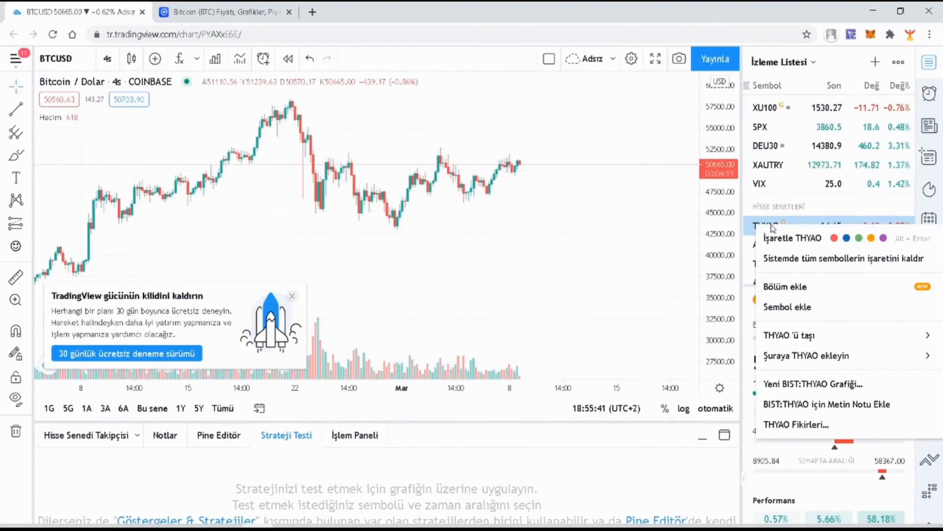
pyautogui.moveTo(826, 341)
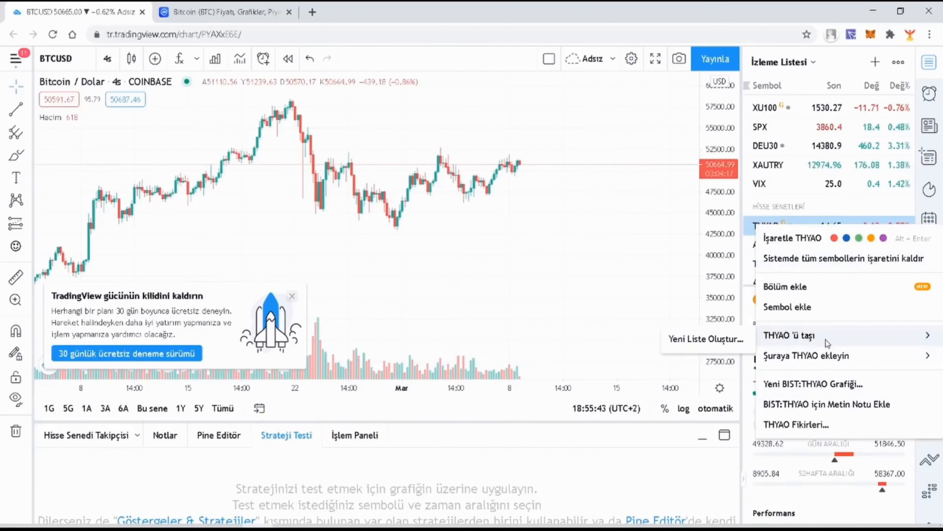
pyautogui.moveTo(838, 365)
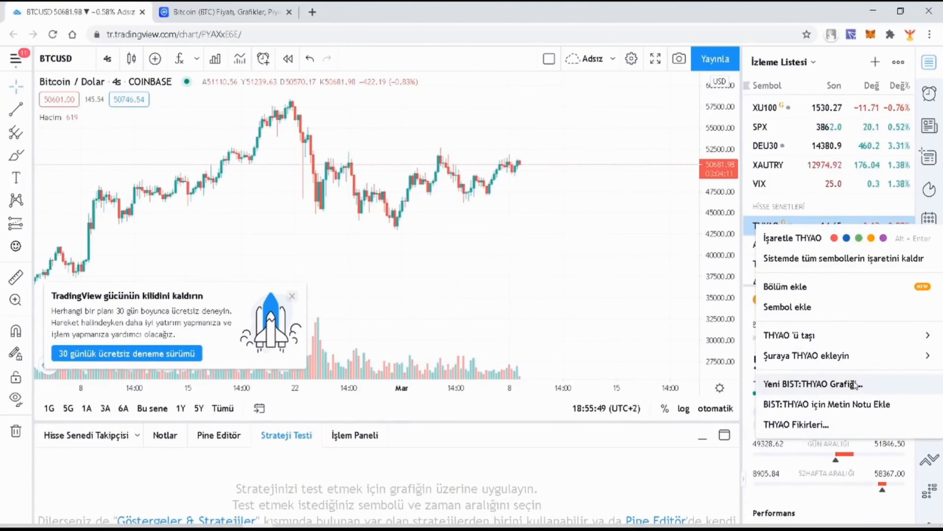
# Clear all symbols from the watchlist and dismiss the advertisement and the ad-free trial offer over the chart
pyautogui.click(899, 62)
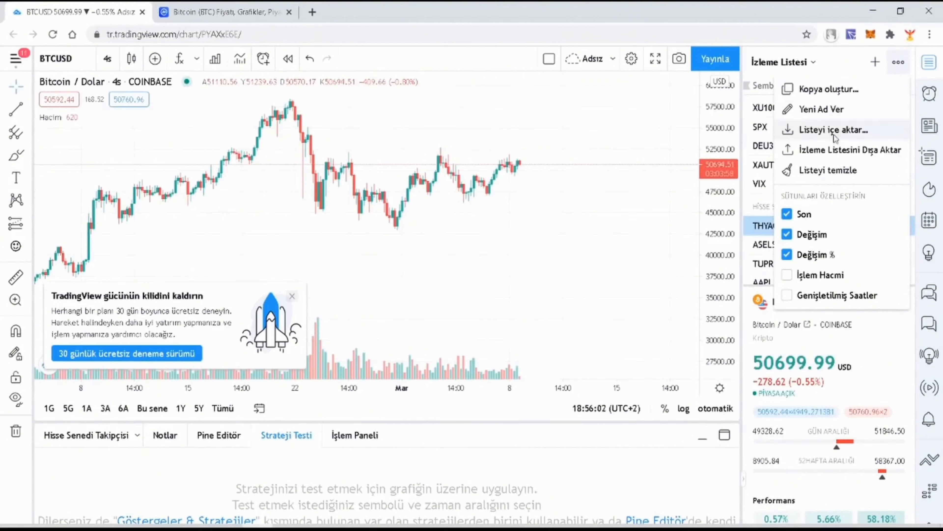
pyautogui.click(840, 170)
pyautogui.click(572, 314)
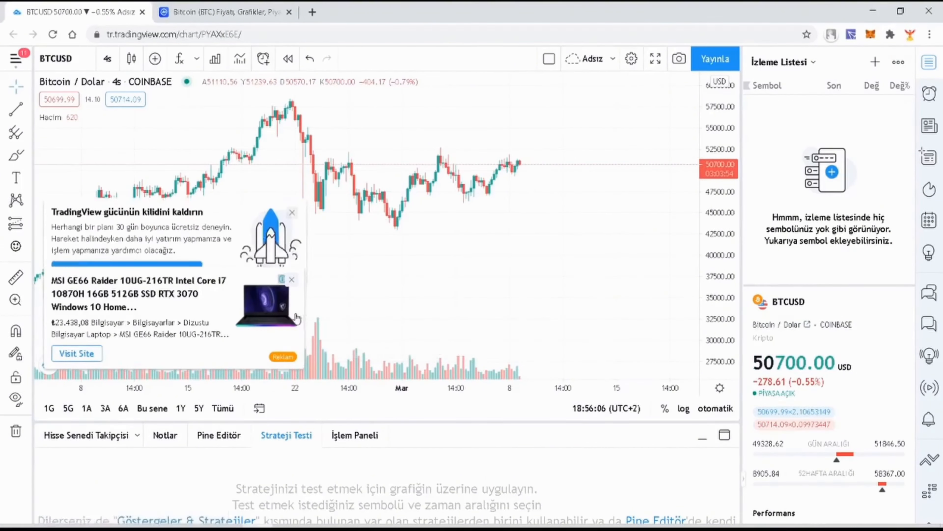
pyautogui.click(292, 280)
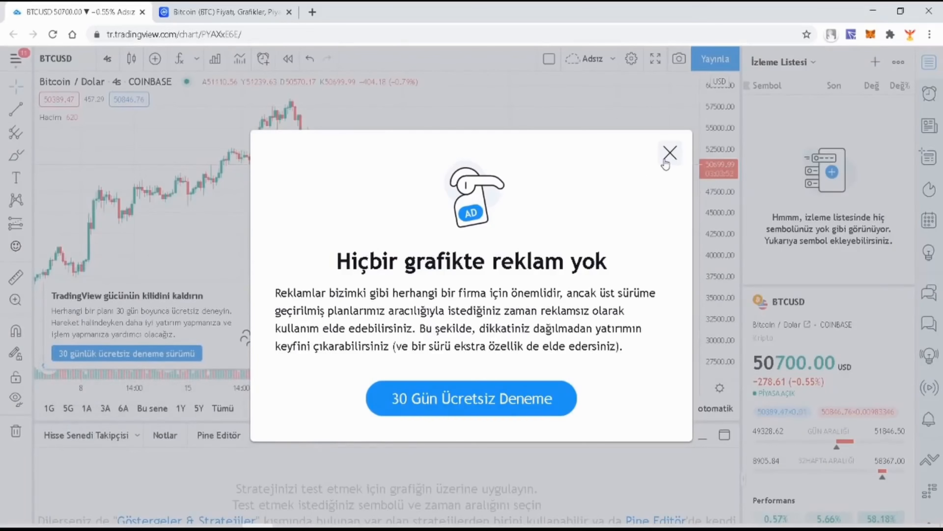
pyautogui.click(669, 153)
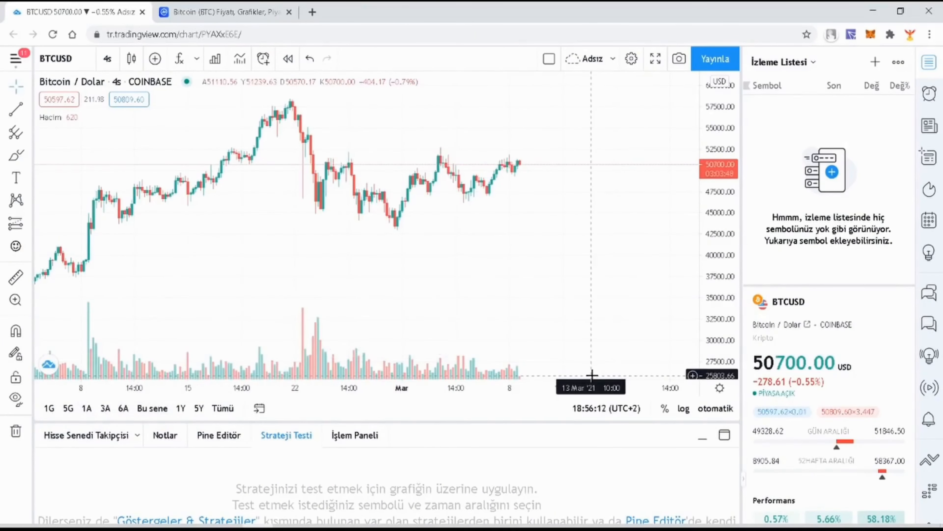
pyautogui.scroll(1, 592, 374)
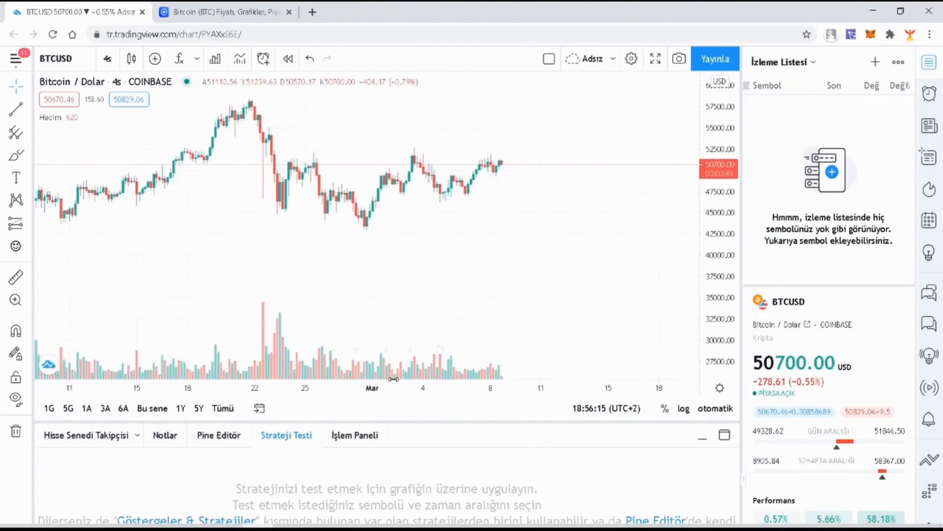
pyautogui.scroll(-2, 437, 266)
pyautogui.scroll(-3, 438, 267)
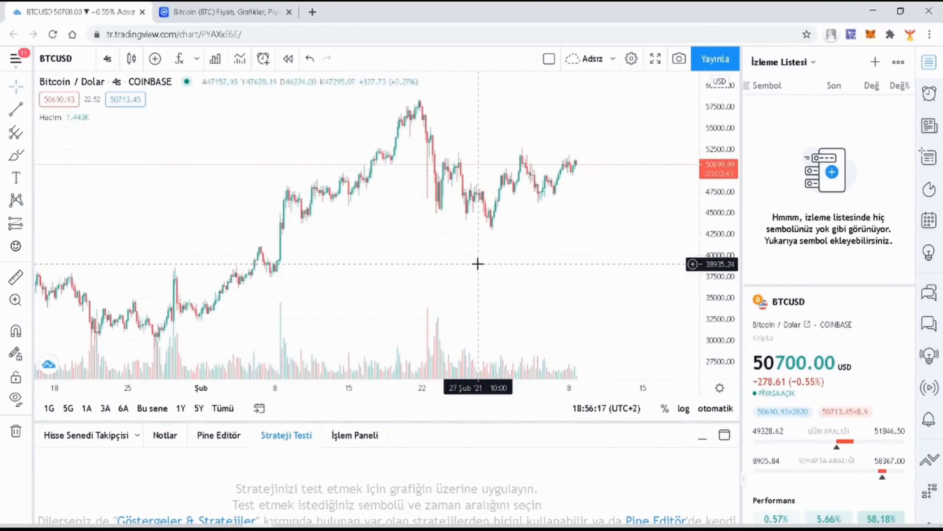
pyautogui.scroll(3, 488, 259)
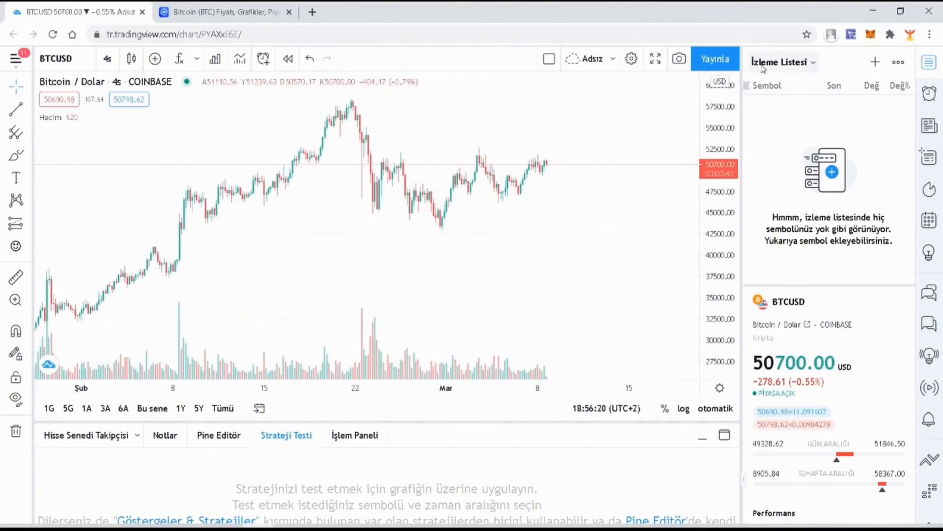
# Search the crypto symbols for ETH and add Kraken's ETHUSD pair to the watchlist
pyautogui.click(875, 63)
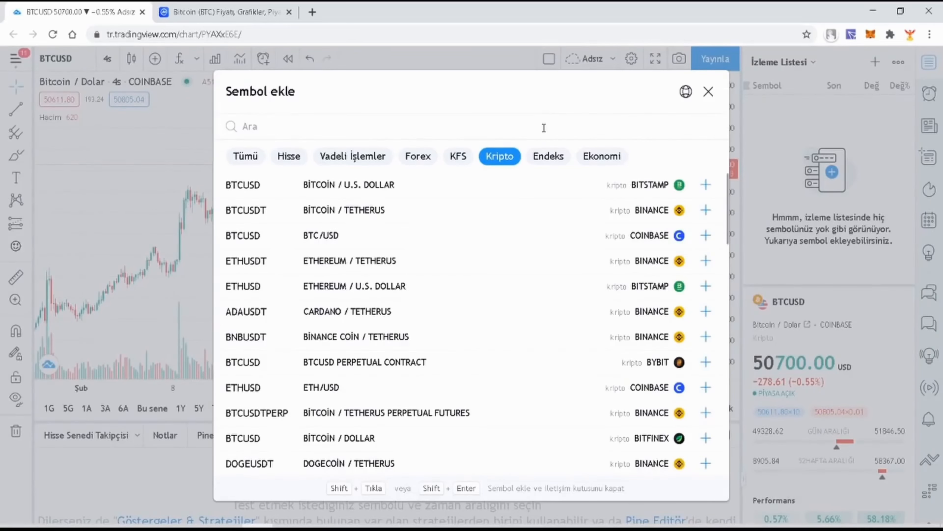
pyautogui.write('E')
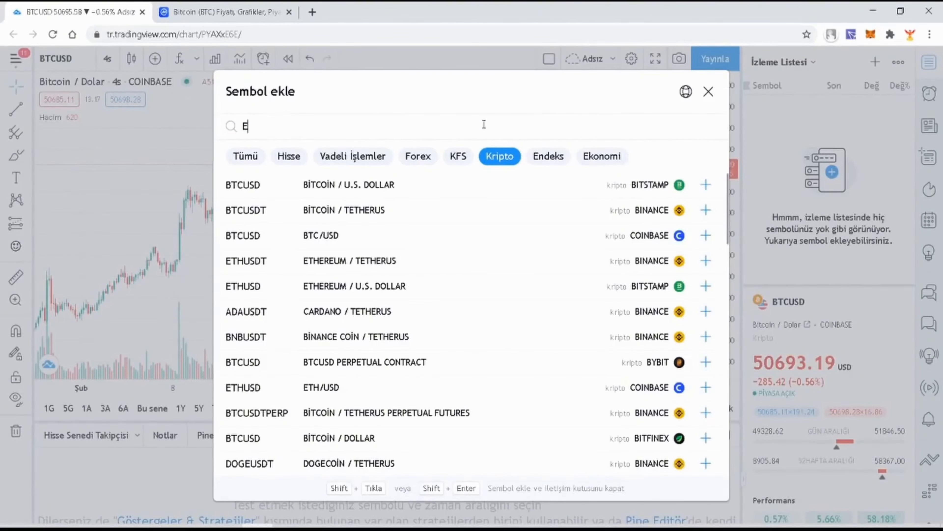
pyautogui.write('TH')
pyautogui.click(390, 185)
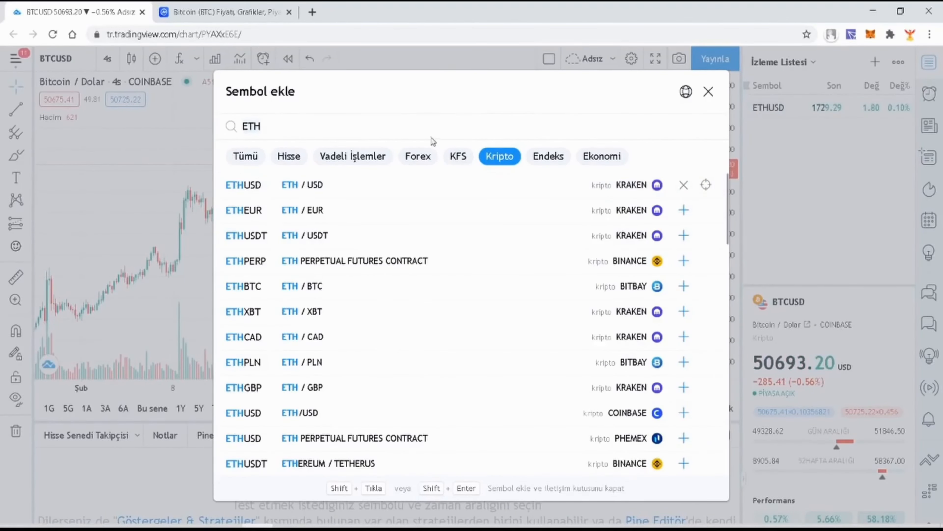
# Replace the symbol search with LTC and add Kraken's LTCUSD pair to the watchlist
pyautogui.press('BackSpace')
pyautogui.press('BackSpace')
pyautogui.press('BackSpace')
pyautogui.write('LTC')
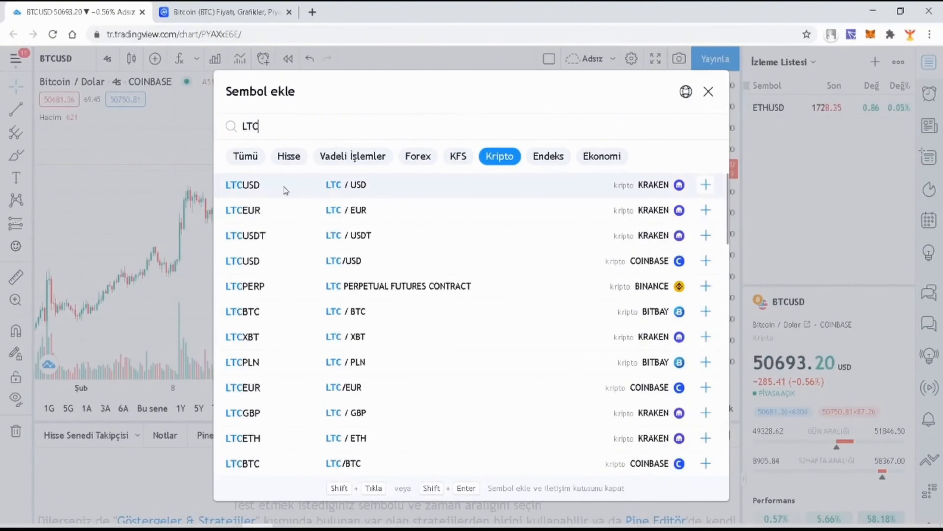
pyautogui.click(284, 188)
# Search for ADA instead, add Kraken's ADAUSD pair to the watchlist and close the symbol search
pyautogui.press('BackSpace')
pyautogui.press('BackSpace')
pyautogui.press('BackSpace')
pyautogui.write('ADA')
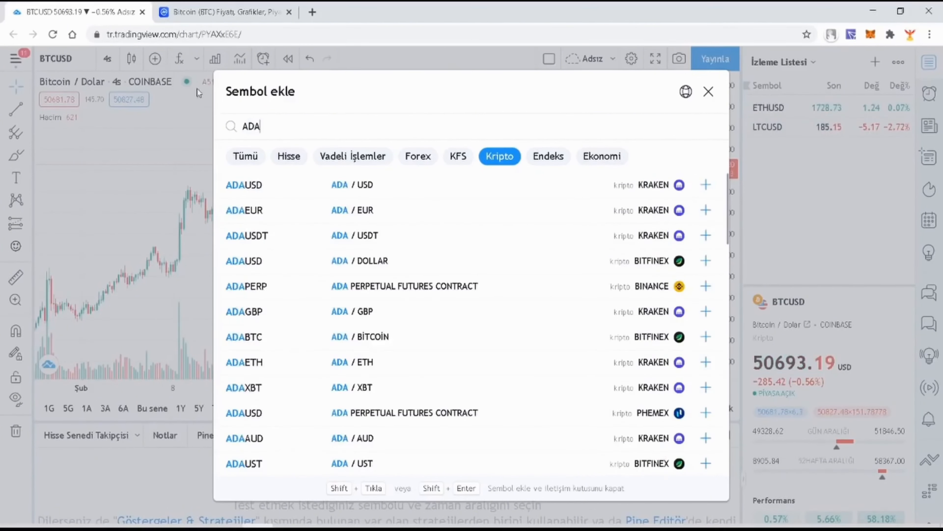
pyautogui.keyDown('shift'); pyautogui.click(278, 185); pyautogui.keyUp('shift')
# View the charts of ETHUSD, LTCUSD and ADAUSD in turn from the watchlist, and return to ETHUSD
pyautogui.click(794, 108)
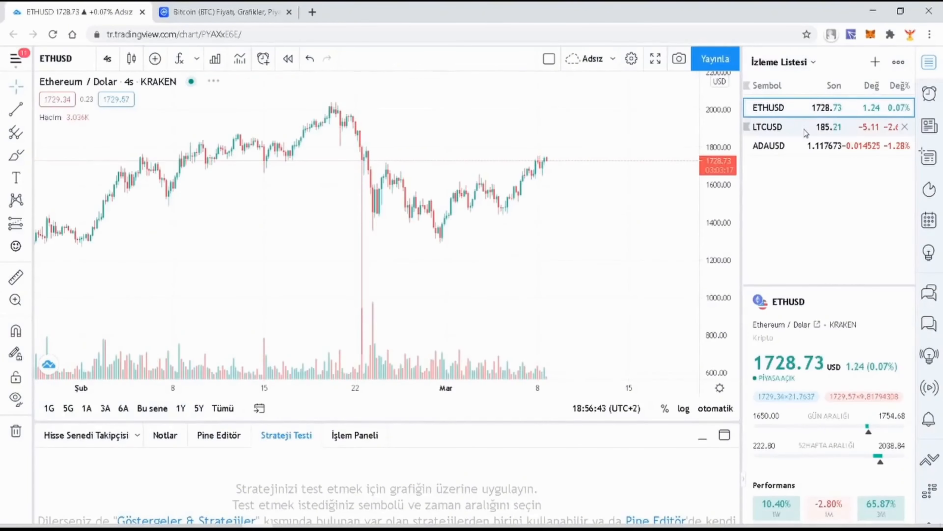
pyautogui.click(817, 127)
pyautogui.click(820, 146)
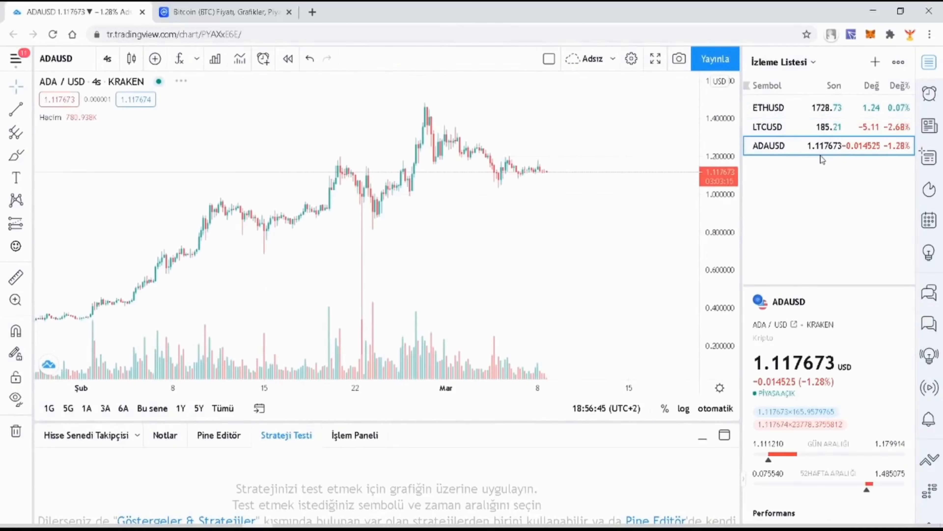
pyautogui.click(793, 109)
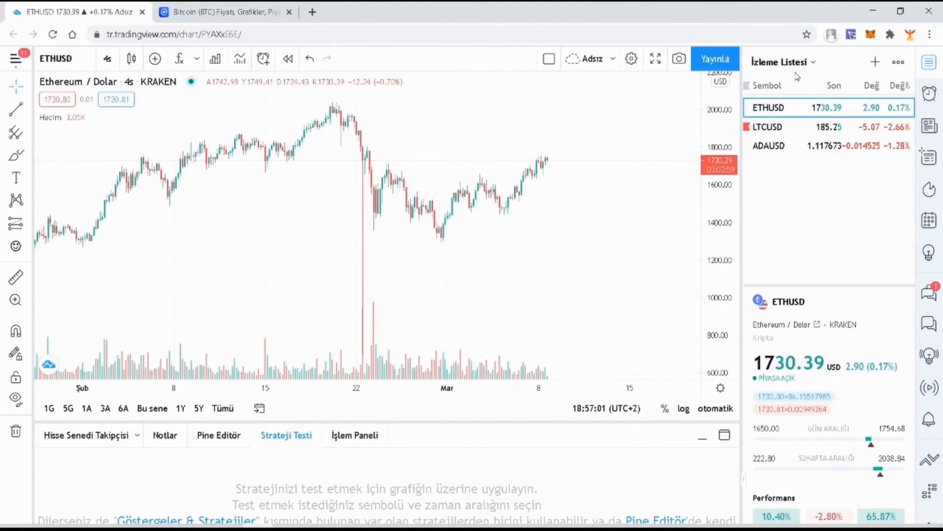
# Show the red-flagged list (Kırmızı liste) and switch back to the main watchlist, İzleme Listesi
pyautogui.click(802, 63)
pyautogui.click(807, 117)
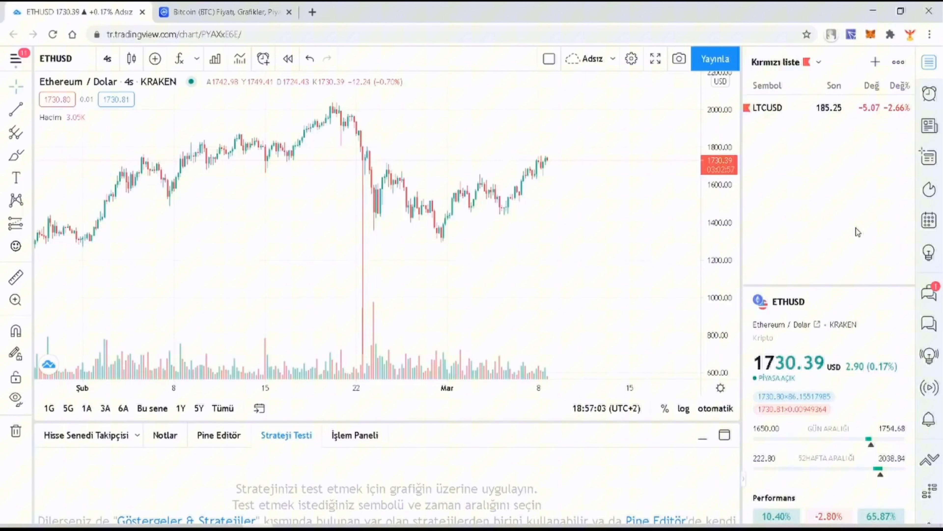
pyautogui.click(806, 63)
pyautogui.click(793, 145)
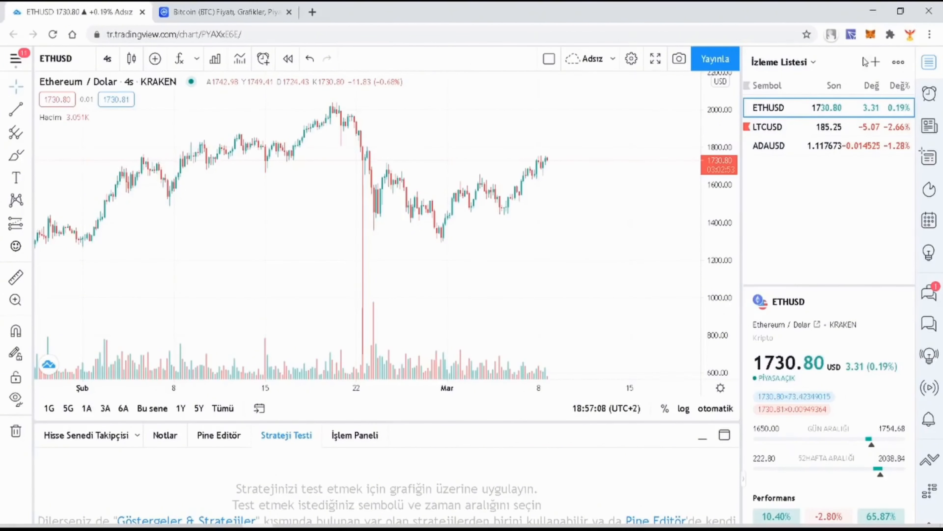
# Hide and show the watchlist, look at the alarms and their log, and return to the watchlist
pyautogui.click(930, 63)
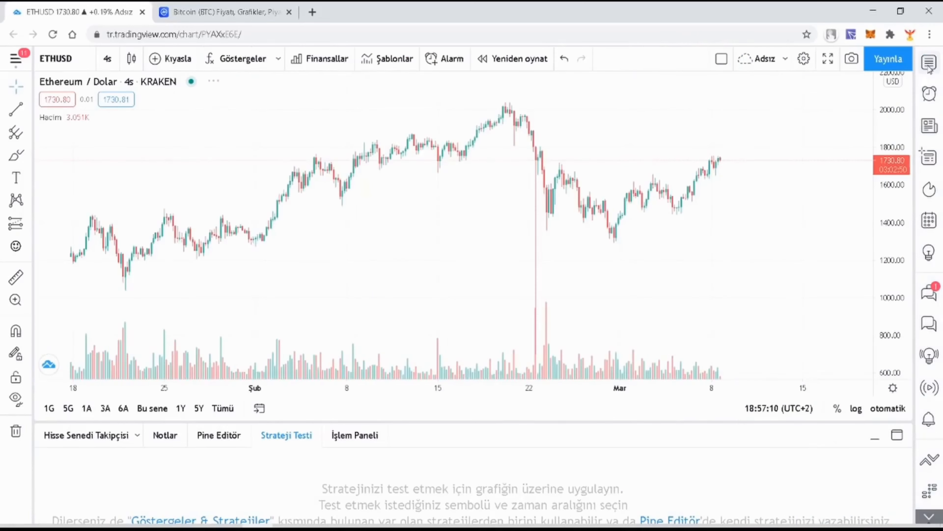
pyautogui.click(929, 63)
pyautogui.click(929, 95)
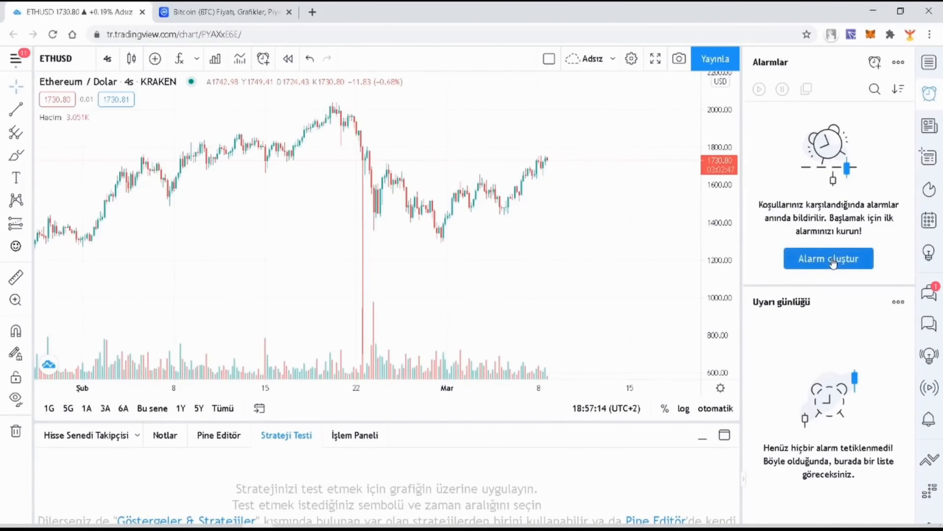
pyautogui.click(929, 63)
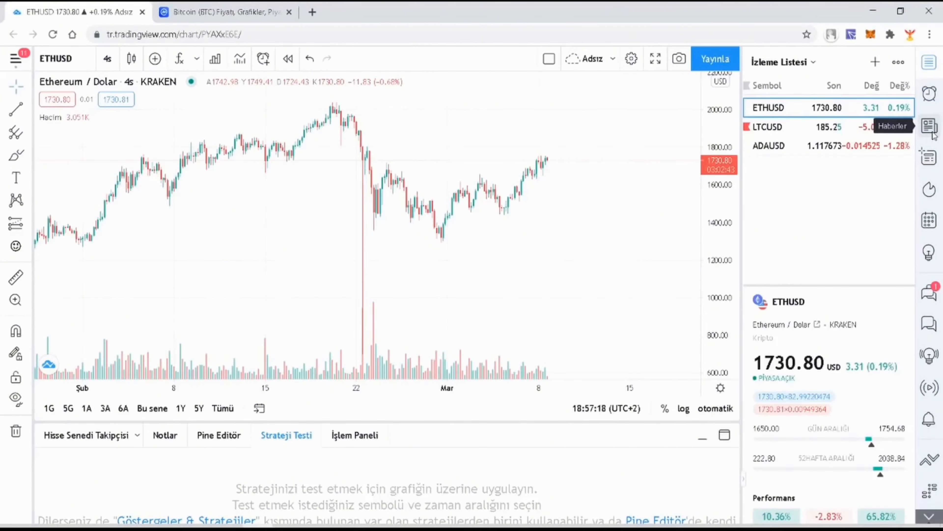
# View the ETHUSD news headlines and the data window, and close the data window
pyautogui.click(932, 130)
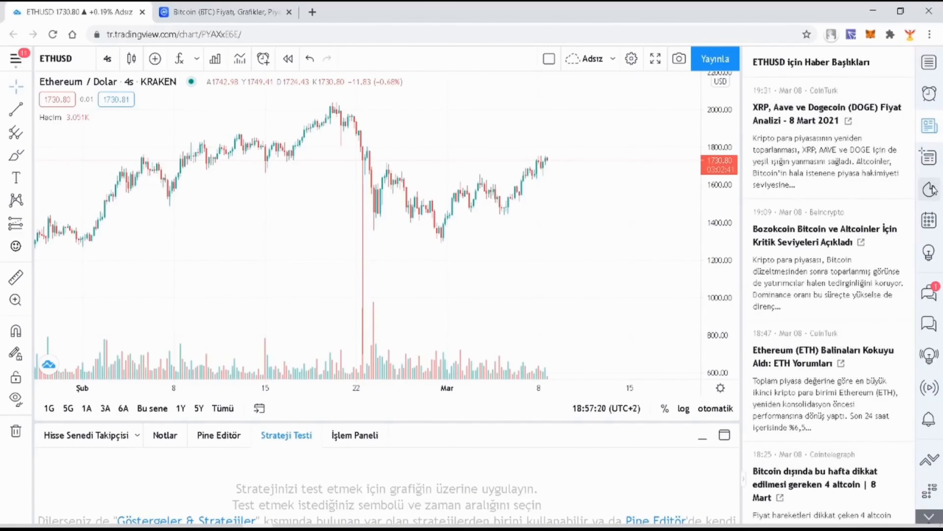
pyautogui.click(938, 152)
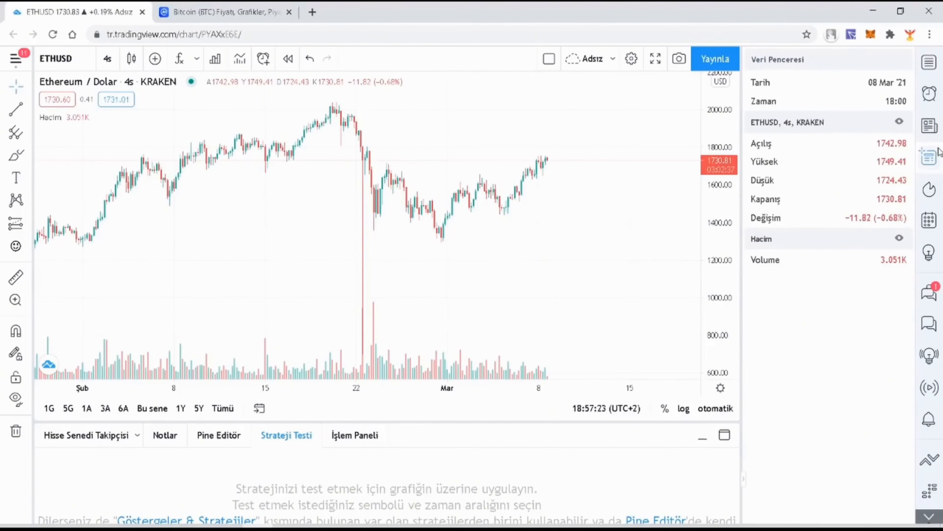
pyautogui.click(939, 152)
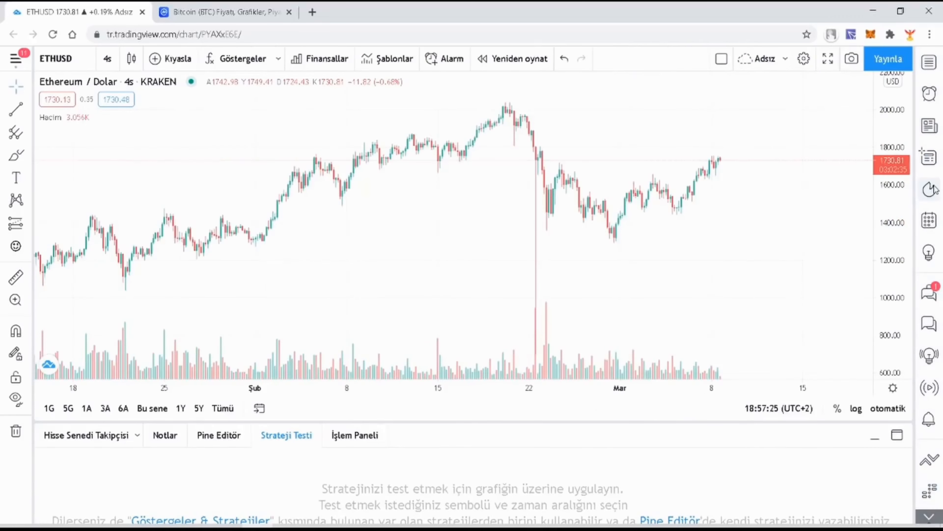
# View the BIST market movers, the economic and earnings calendars, and the list of own ideas
pyautogui.click(931, 189)
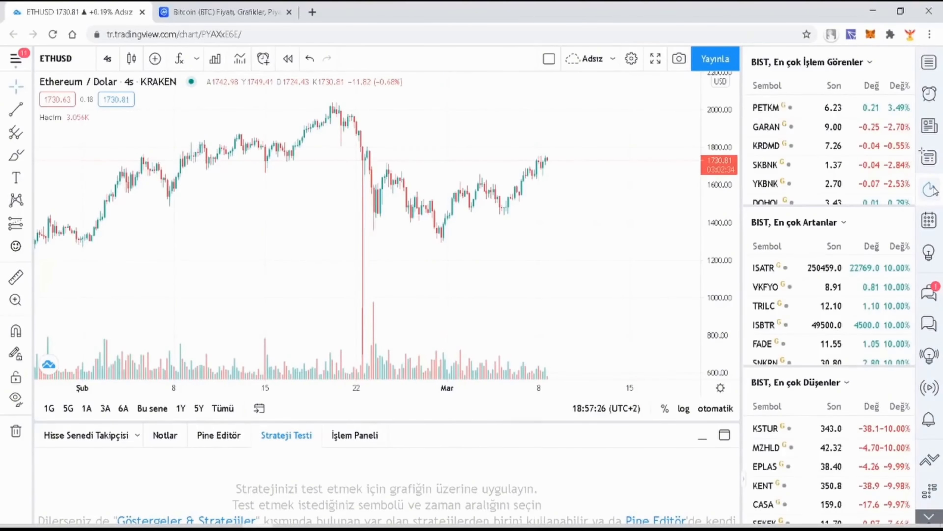
pyautogui.click(930, 221)
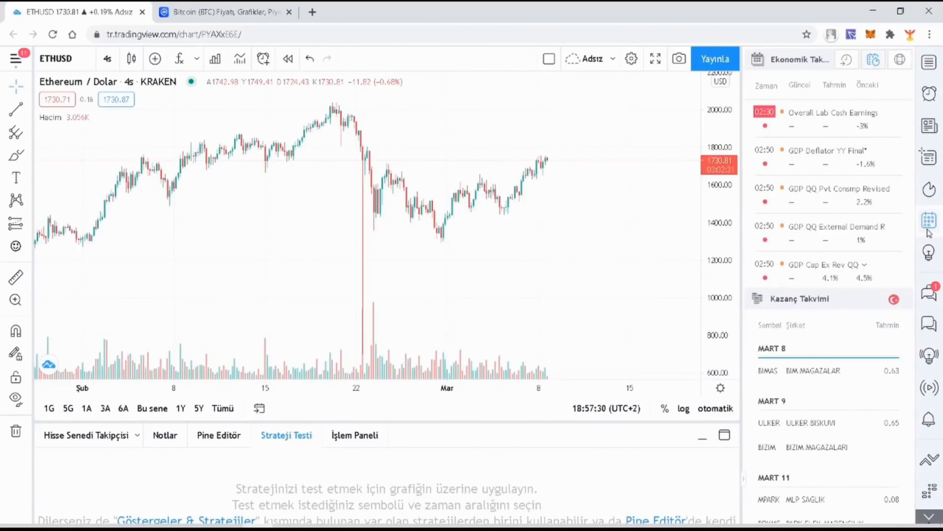
pyautogui.click(929, 253)
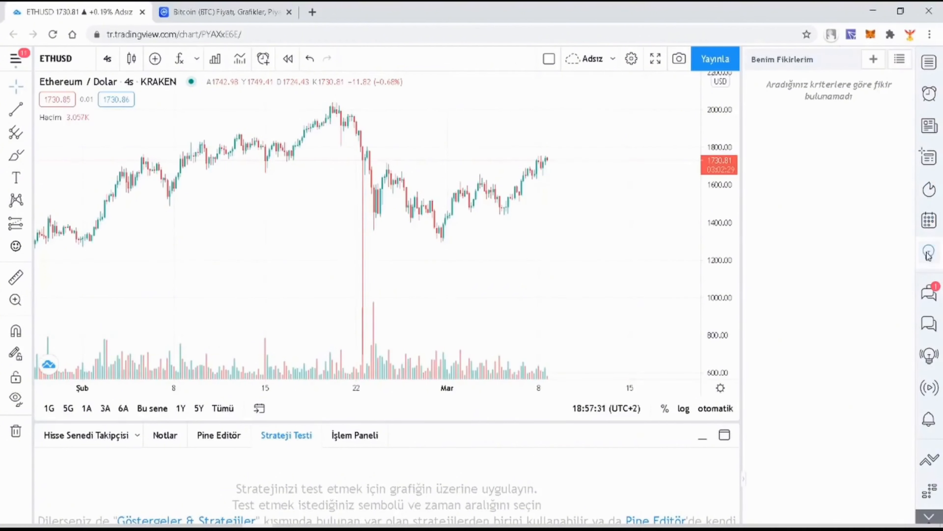
# Show and close the public chat rooms, and do the same with the private chats
pyautogui.click(936, 292)
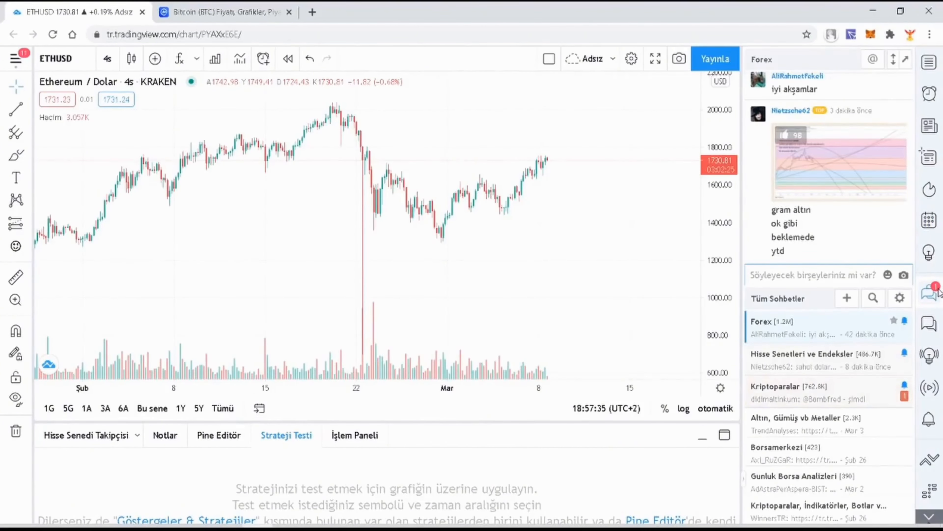
pyautogui.click(936, 292)
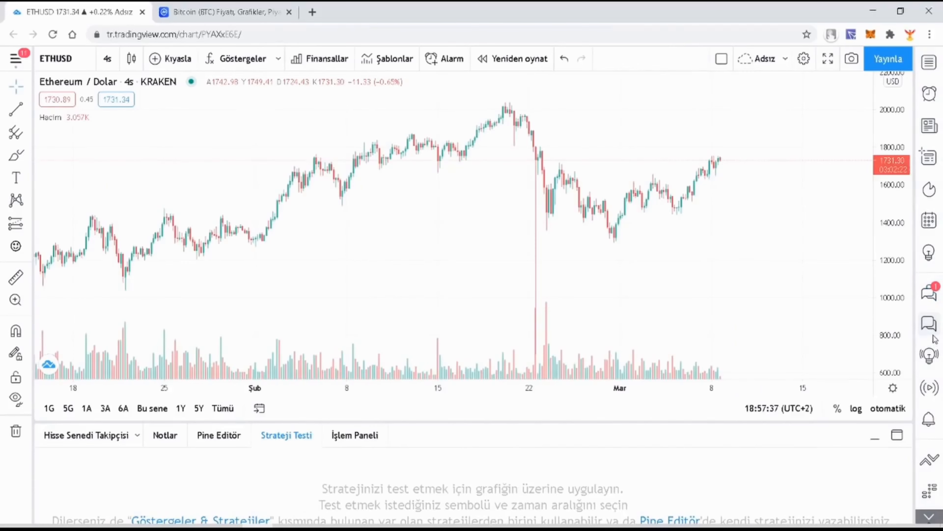
pyautogui.click(932, 327)
pyautogui.click(930, 324)
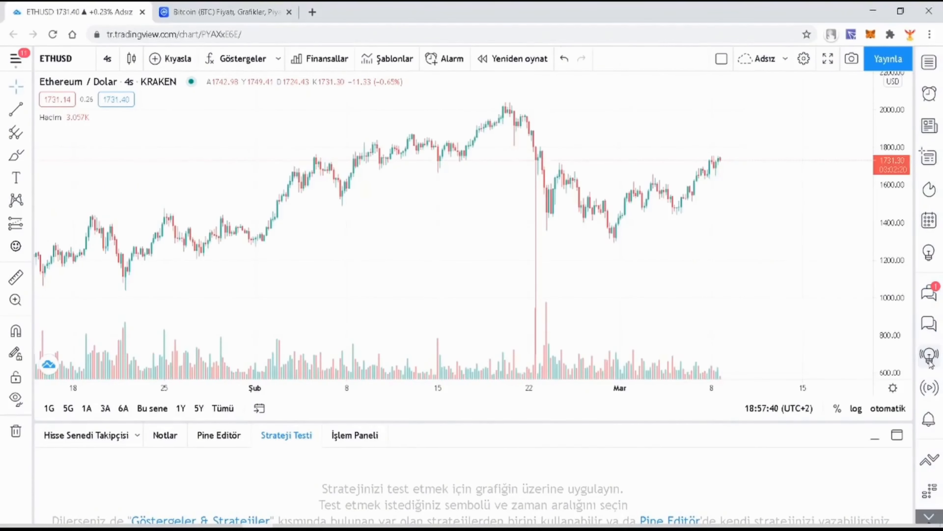
# Show and close the ideas stream, and do the same with the watchlist
pyautogui.click(931, 363)
pyautogui.click(931, 362)
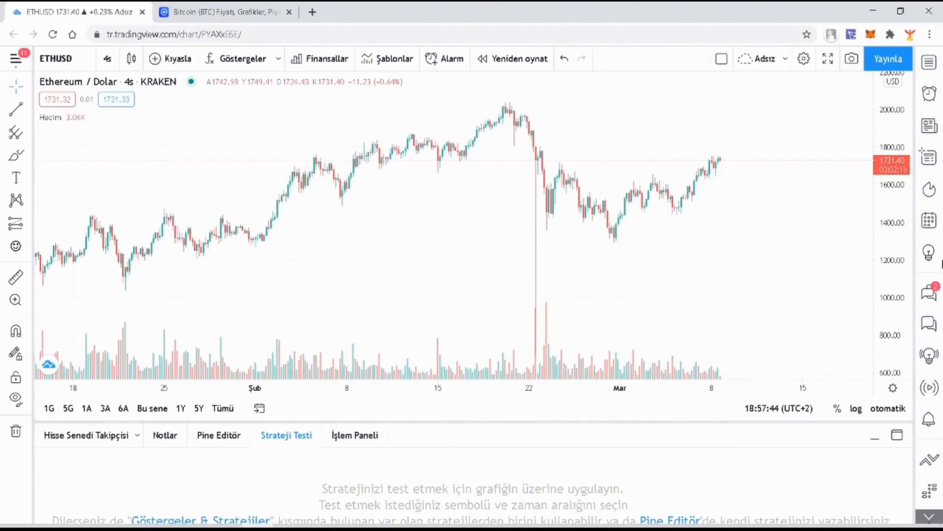
pyautogui.click(929, 63)
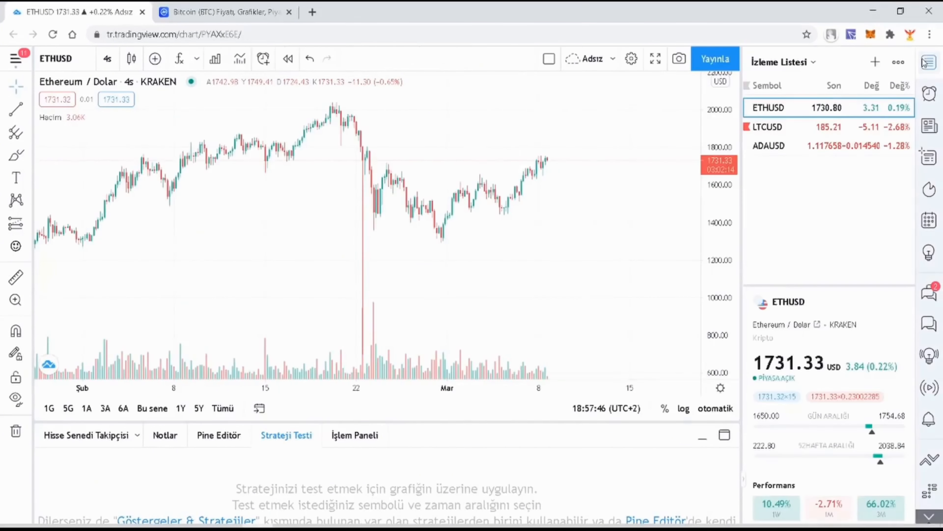
pyautogui.click(929, 62)
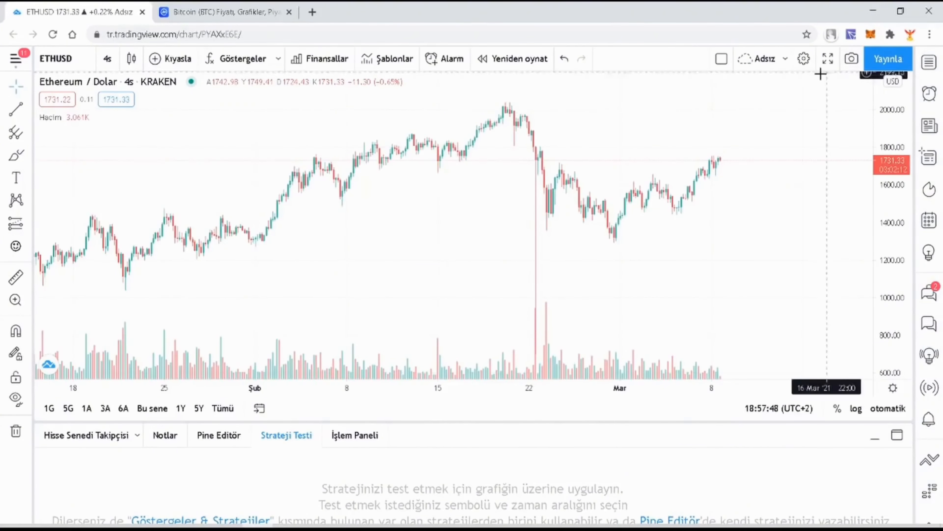
# Try the symbol name label (Sembol İsmi Etiketi) in the chart's scale settings, switching it on and off again
pyautogui.click(803, 59)
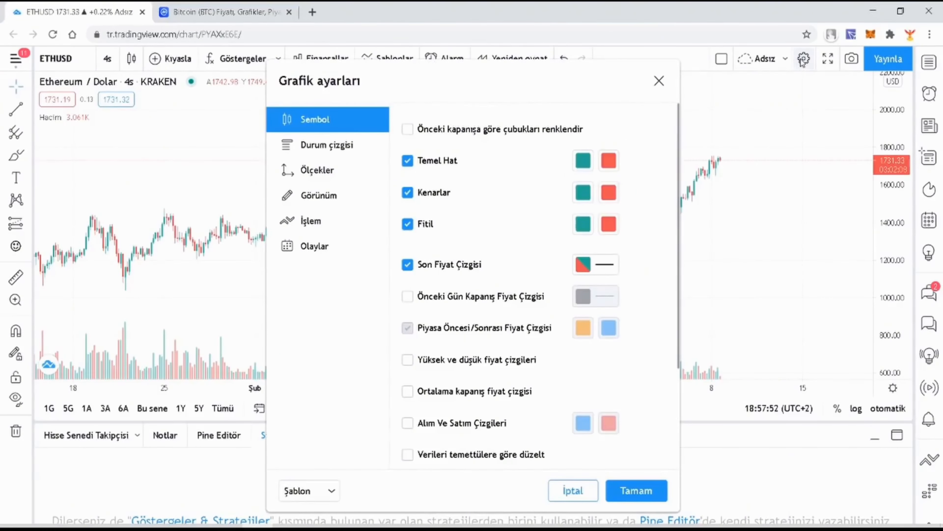
pyautogui.click(340, 175)
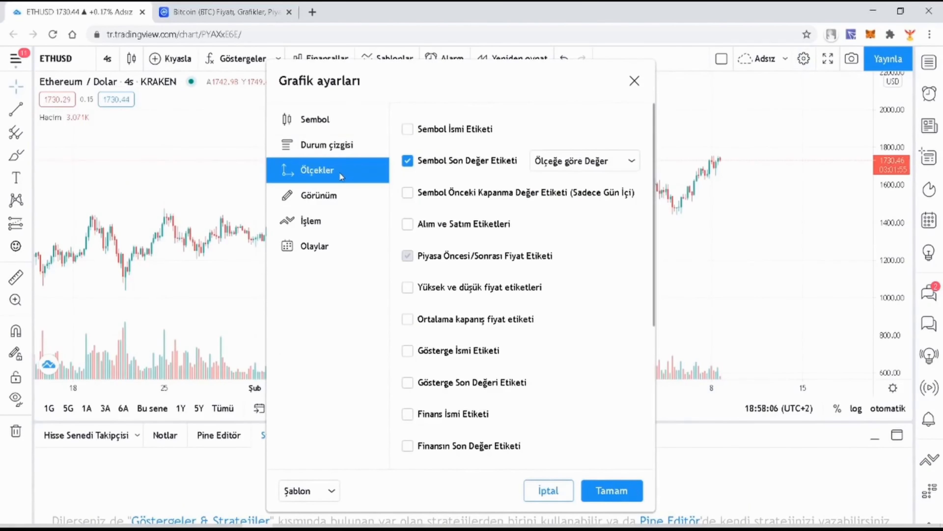
pyautogui.click(470, 132)
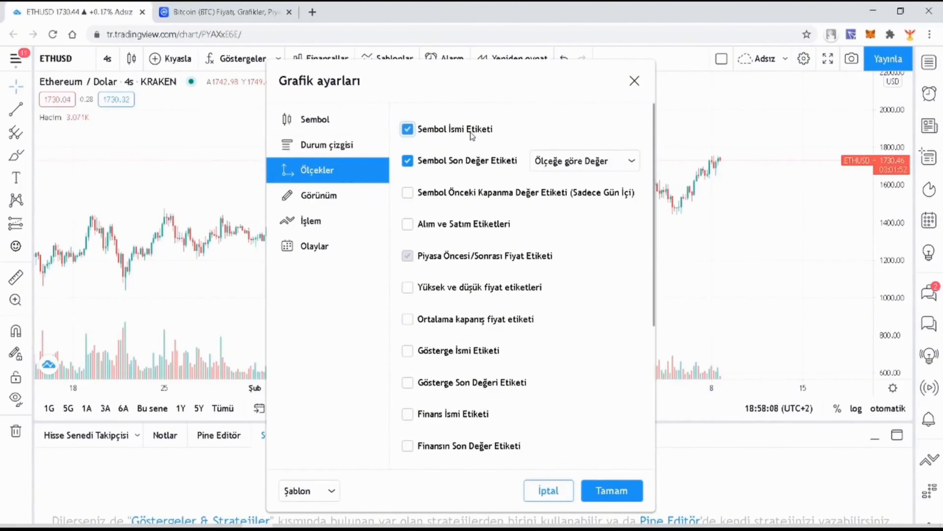
pyautogui.click(470, 131)
pyautogui.click(470, 132)
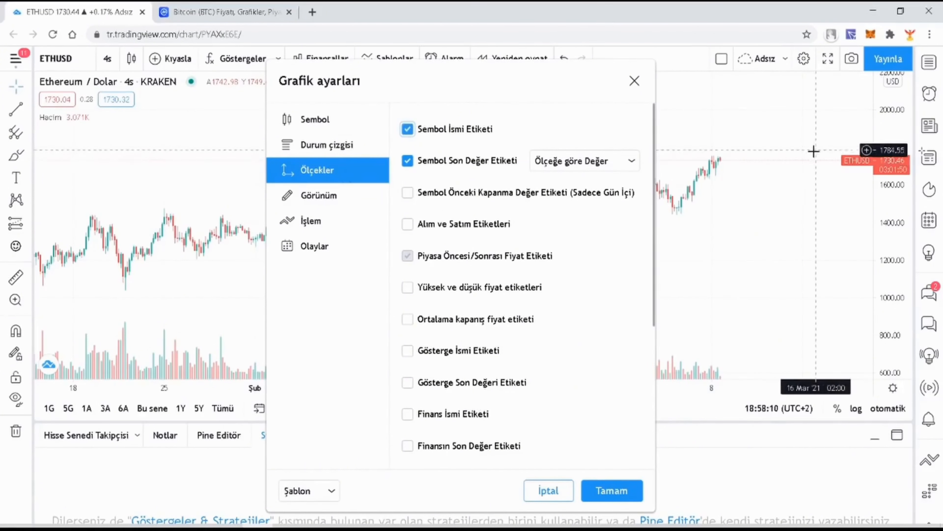
# Look through the remaining label and scale options and close the chart settings
pyautogui.scroll(-6, 501, 243)
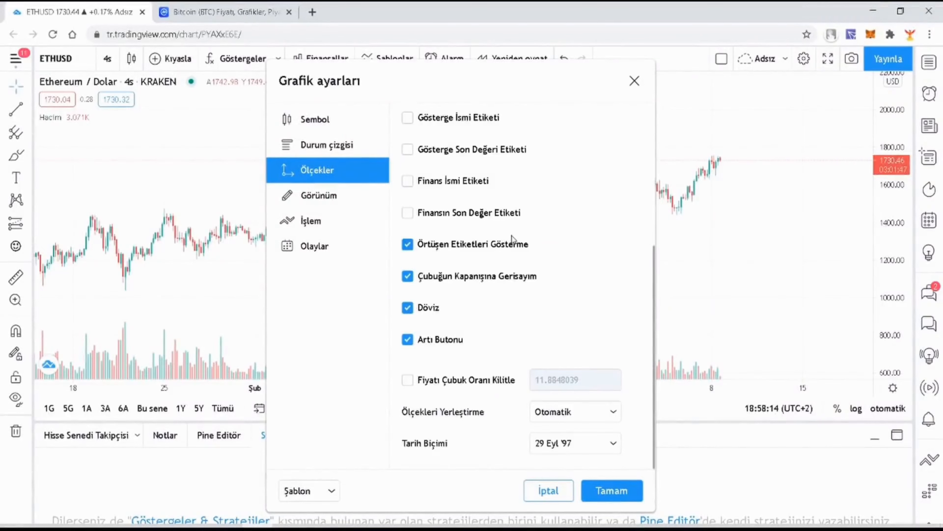
pyautogui.scroll(5, 512, 238)
pyautogui.scroll(1, 542, 228)
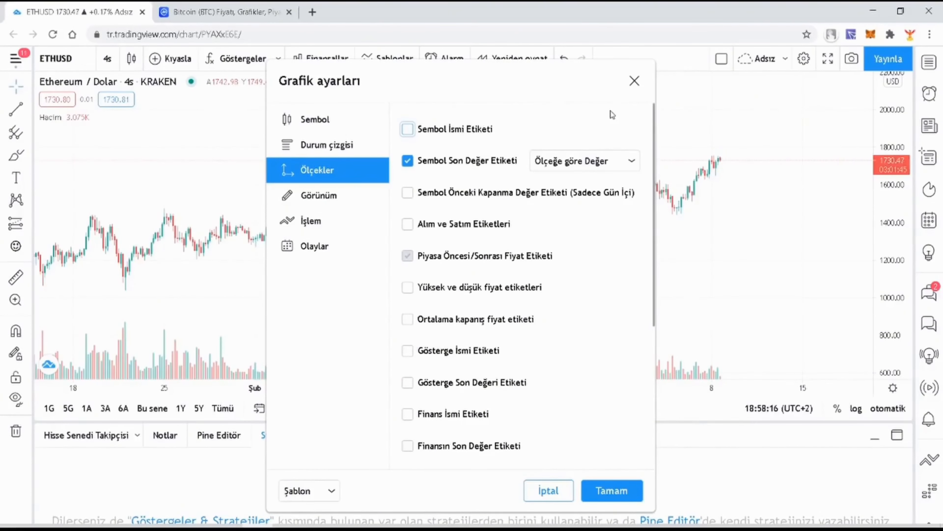
pyautogui.scroll(-1, 560, 211)
pyautogui.scroll(1, 563, 208)
pyautogui.scroll(-4, 567, 209)
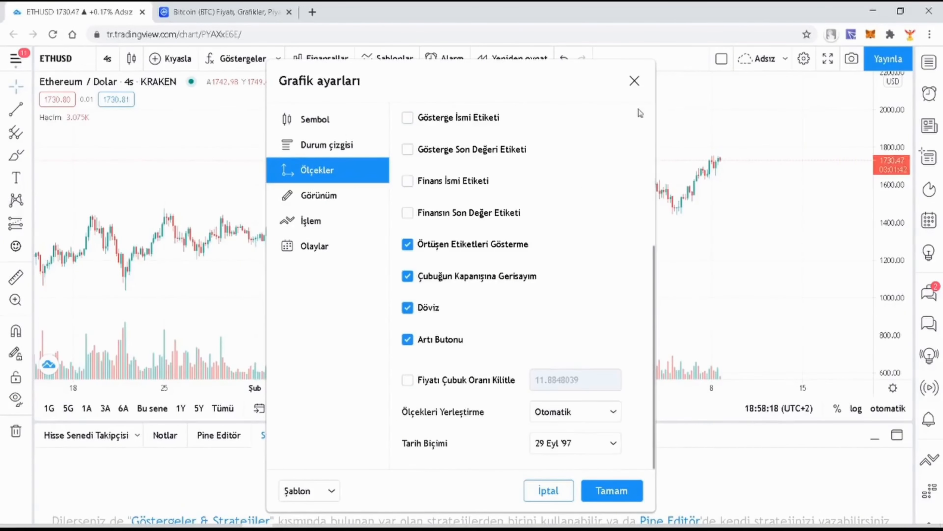
pyautogui.click(634, 81)
# Try the line (Çizgi) chart type on ETHUSD and return to candlesticks (Mum Grafikler)
pyautogui.scroll(-3, 588, 128)
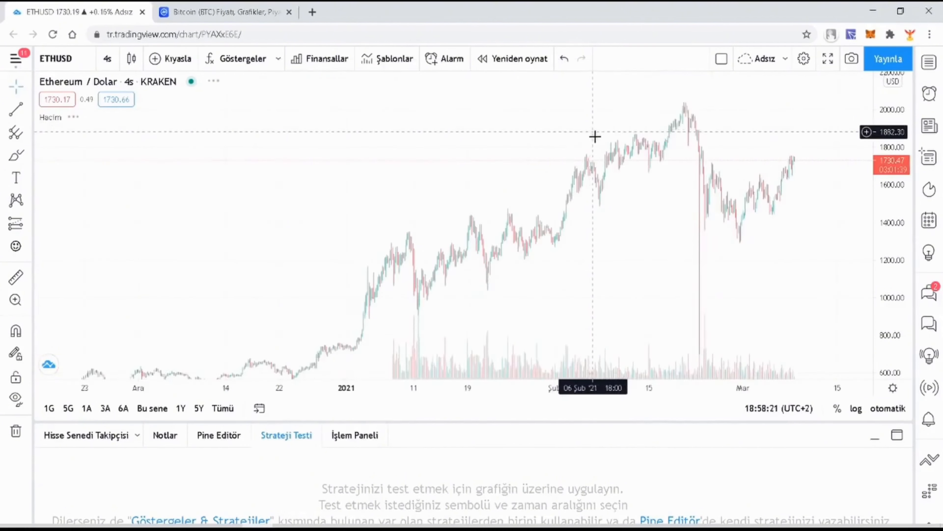
pyautogui.scroll(2, 587, 139)
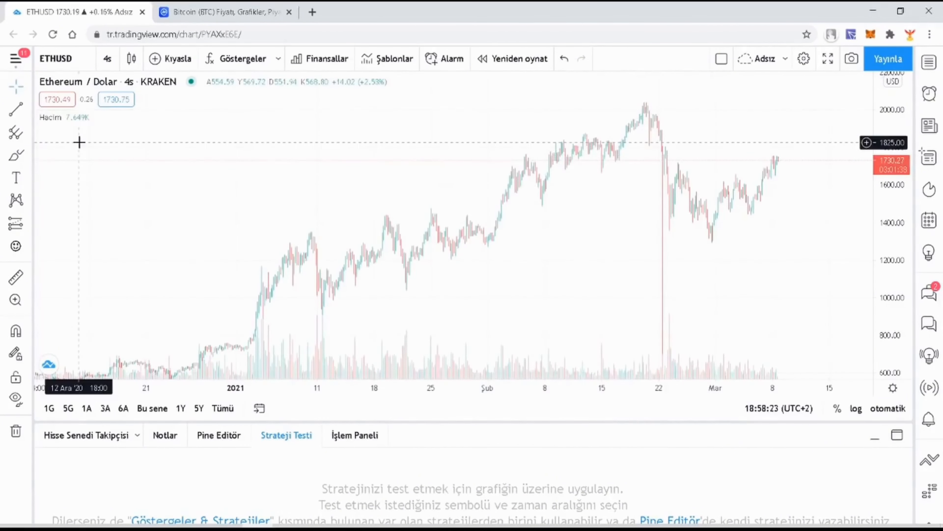
pyautogui.click(133, 60)
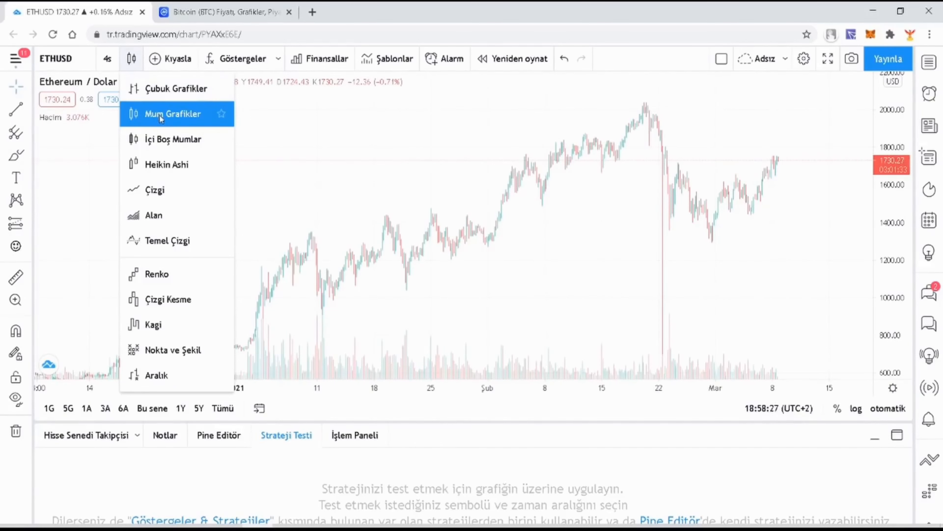
pyautogui.click(169, 146)
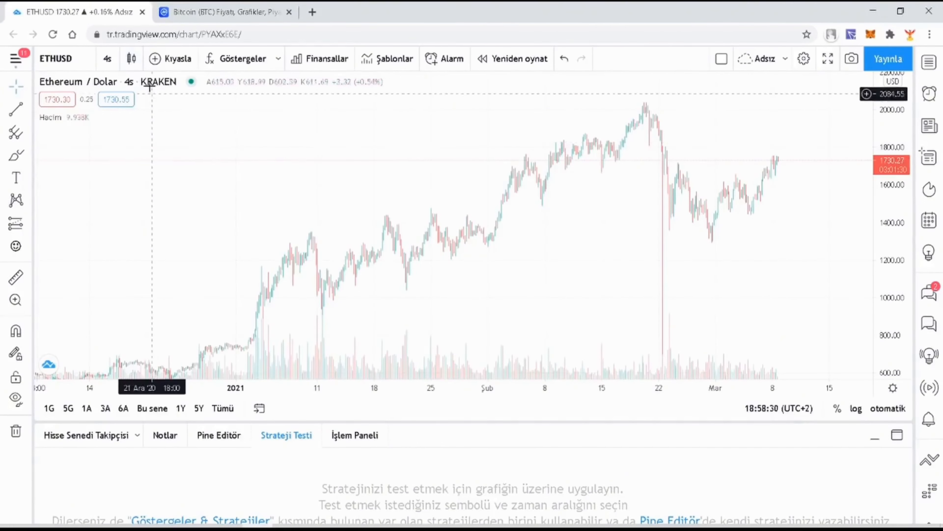
pyautogui.click(131, 58)
pyautogui.click(170, 186)
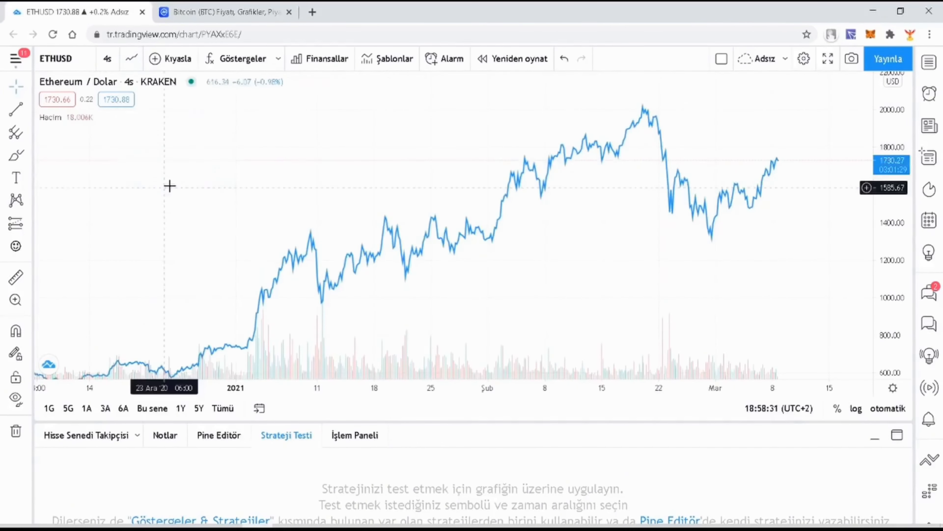
pyautogui.click(137, 61)
pyautogui.click(169, 113)
# Rescale the ETHUSD price axis and examine the candles over shorter and longer time spans
pyautogui.scroll(10, 639, 163)
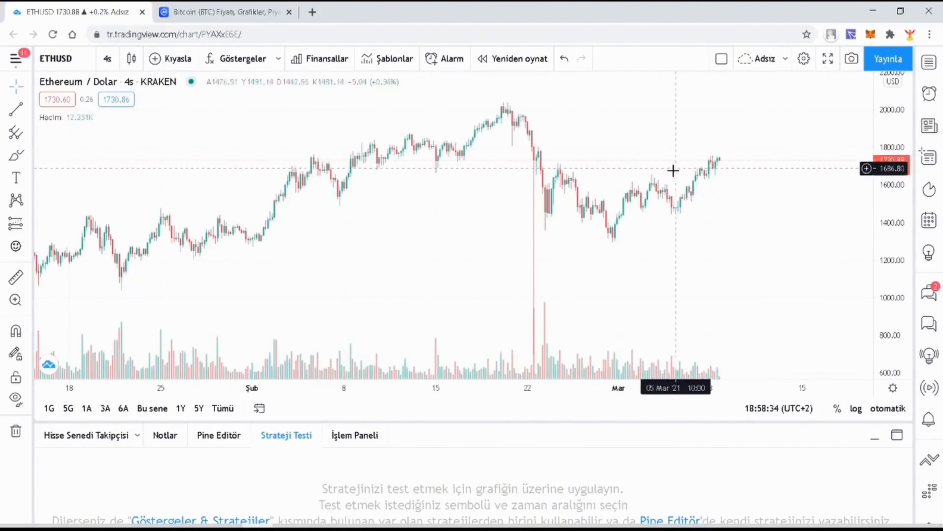
pyautogui.scroll(-5, 519, 179)
pyautogui.moveTo(893, 167)
pyautogui.mouseDown()
pyautogui.moveTo(894, 147)
pyautogui.moveTo(893, 161)
pyautogui.mouseUp()
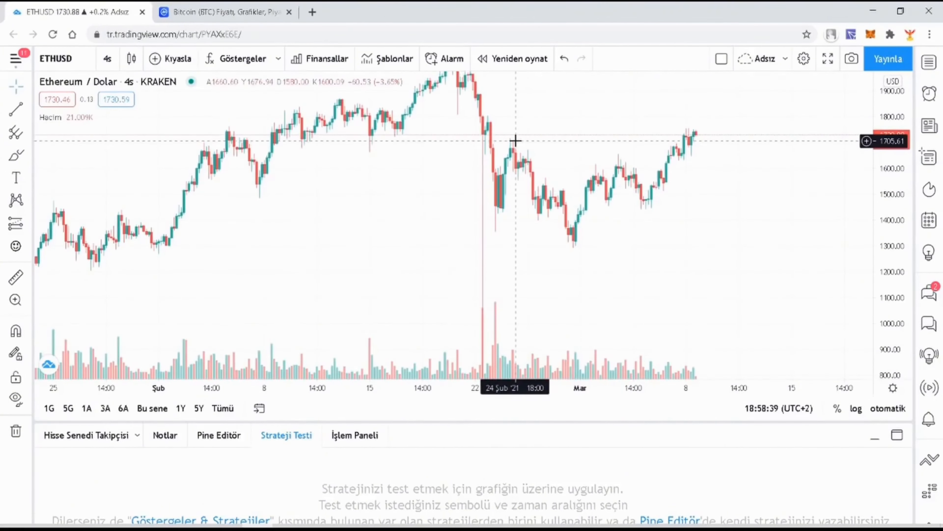
pyautogui.scroll(5, 511, 129)
pyautogui.scroll(-4, 523, 128)
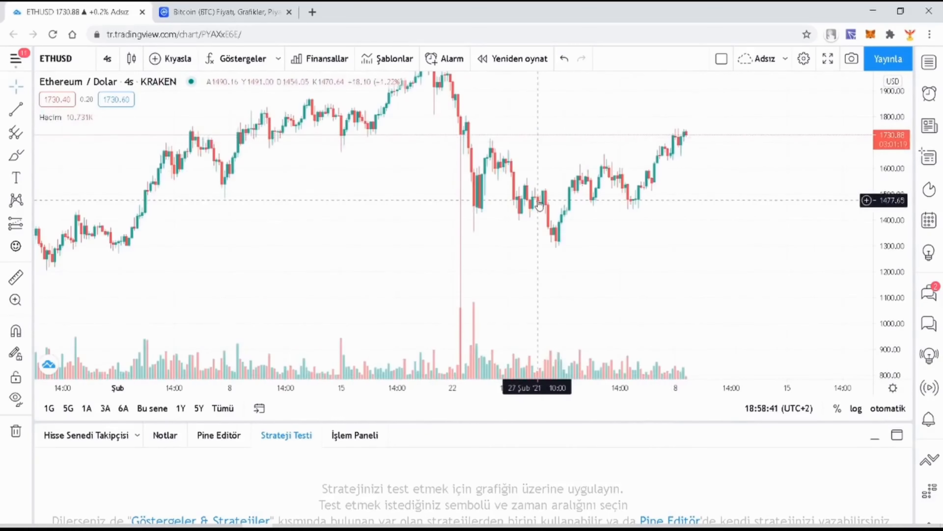
pyautogui.scroll(-5, 536, 202)
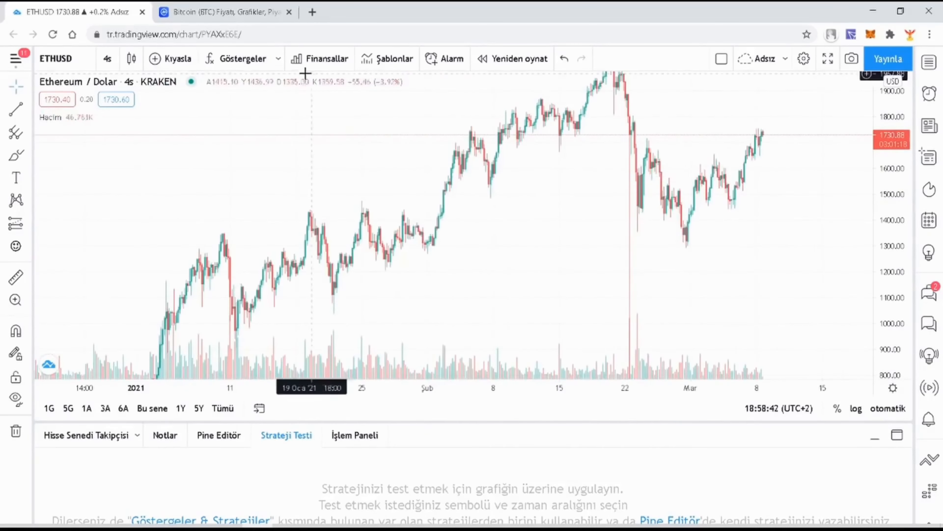
# Add the 15-minute, 1-day and 1-hour intervals to the favorite chart intervals
pyautogui.click(108, 60)
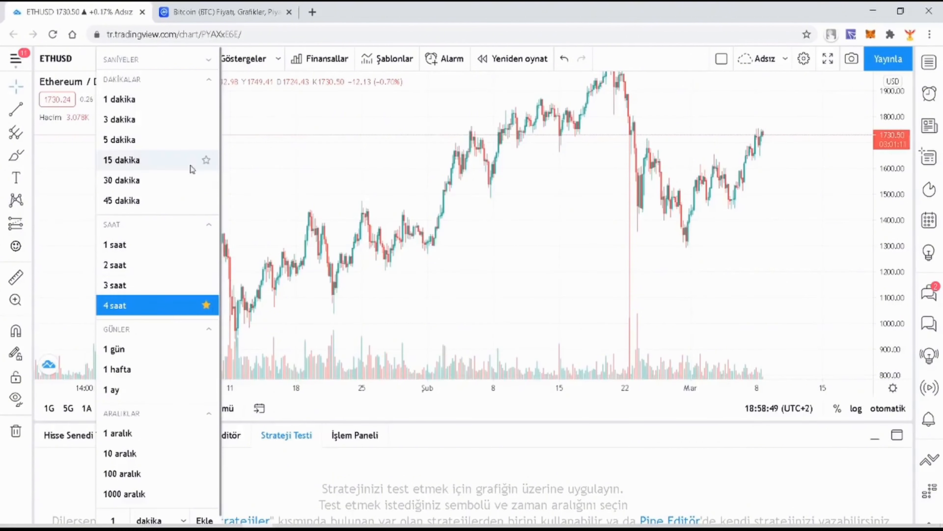
pyautogui.click(206, 160)
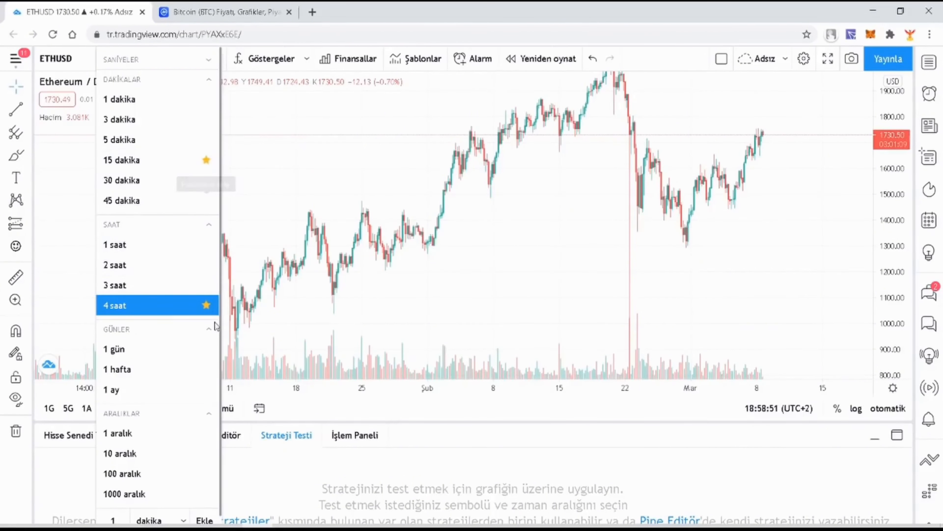
pyautogui.click(205, 350)
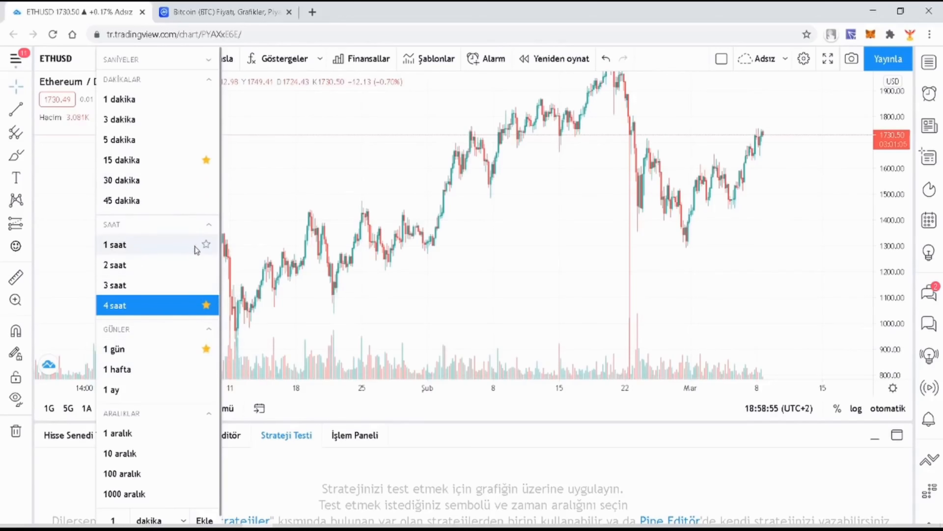
pyautogui.click(206, 245)
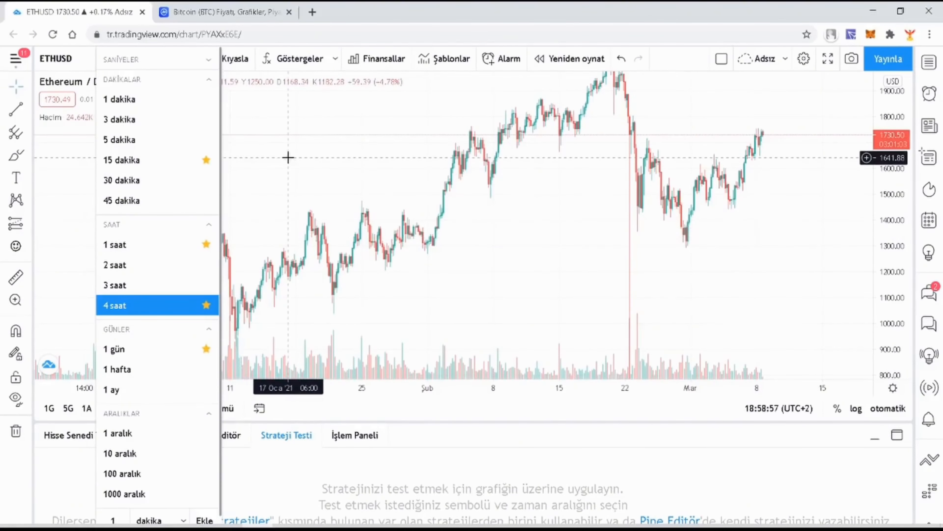
pyautogui.click(256, 102)
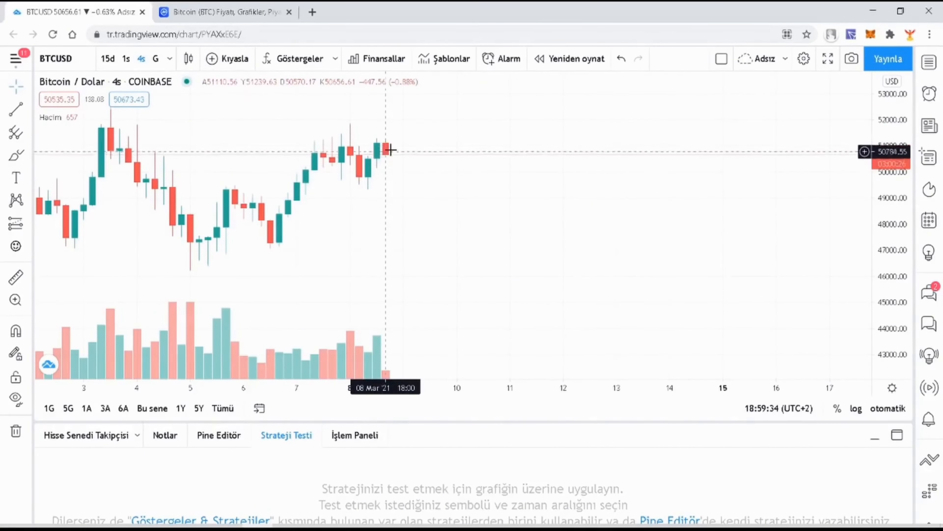
# Examine the recent 4-hour BTCUSD candles up close and view them at the 1-hour interval
pyautogui.scroll(3, 334, 181)
pyautogui.scroll(-2, 333, 181)
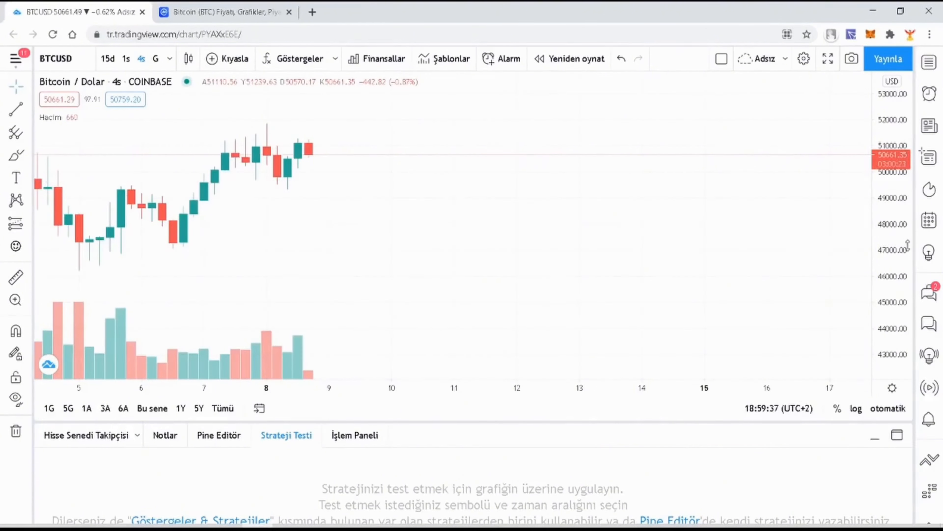
pyautogui.scroll(-3, 441, 181)
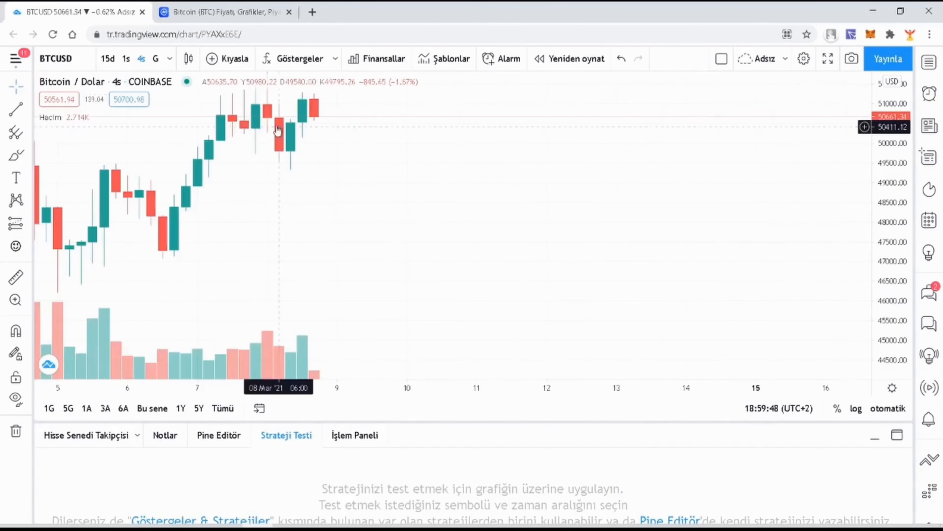
pyautogui.click(126, 59)
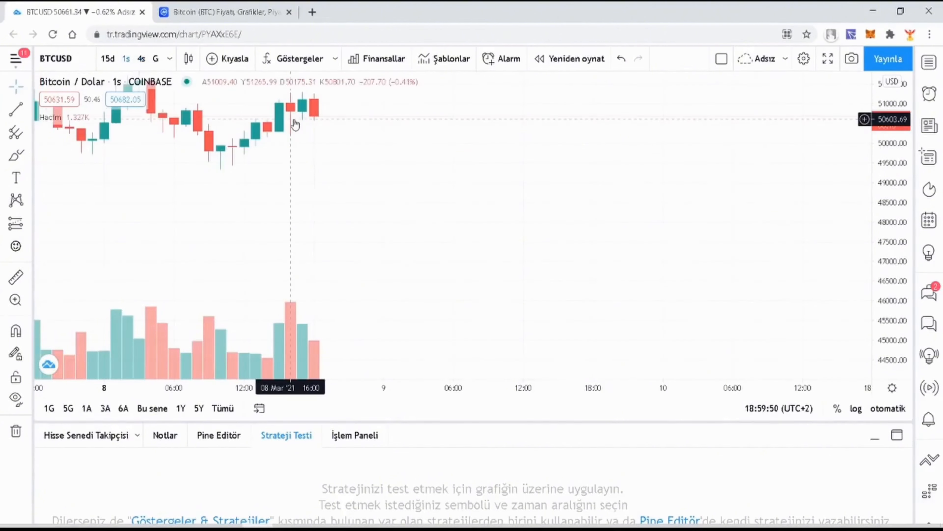
# Mark the latest BTCUSD candles with a freehand brush stroke and delete the drawing
pyautogui.click(17, 156)
pyautogui.moveTo(289, 92); pyautogui.dragTo(279, 102)
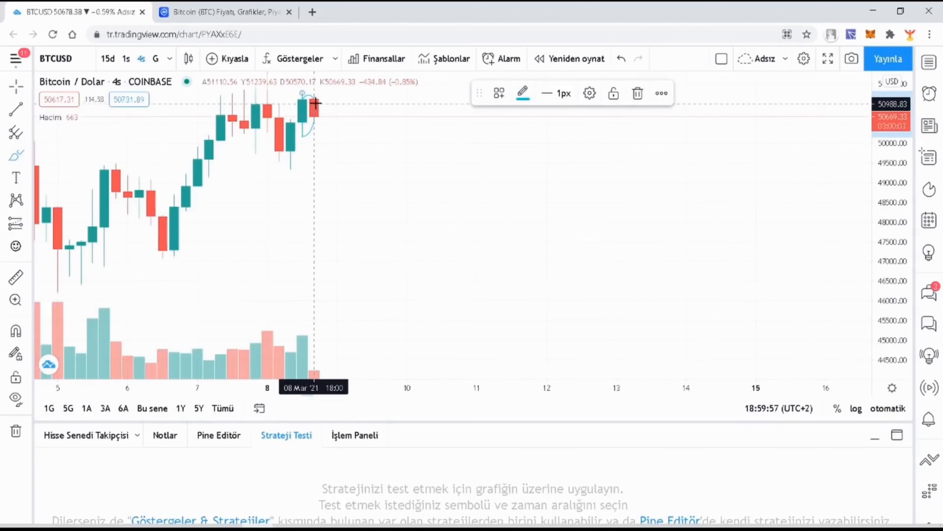
pyautogui.click(638, 93)
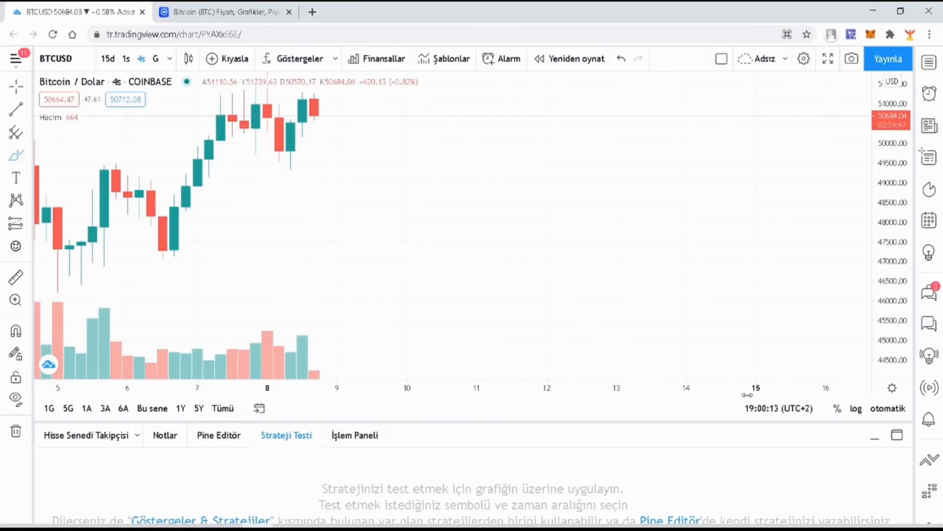
# Set the chart's time zone to UTC+3
pyautogui.click(808, 411)
pyautogui.scroll(-5, 834, 249)
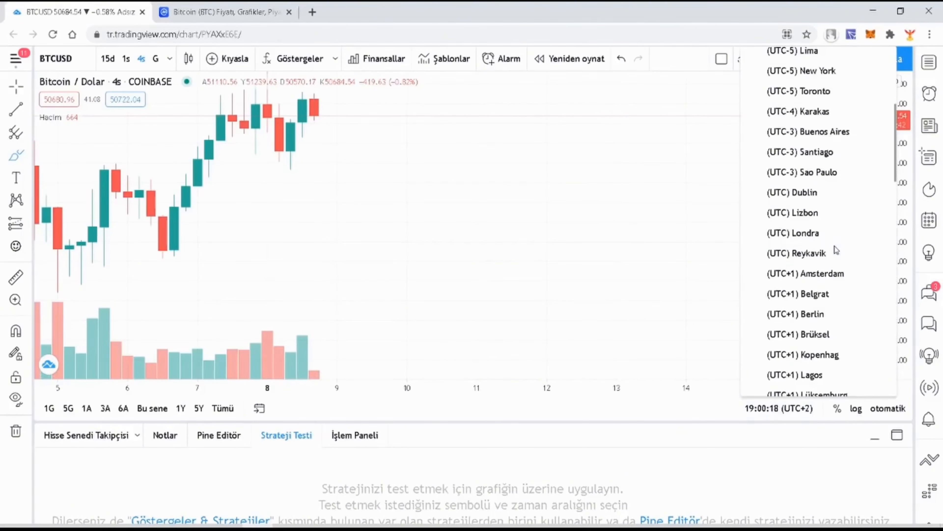
pyautogui.scroll(-5, 835, 249)
pyautogui.scroll(-3, 835, 249)
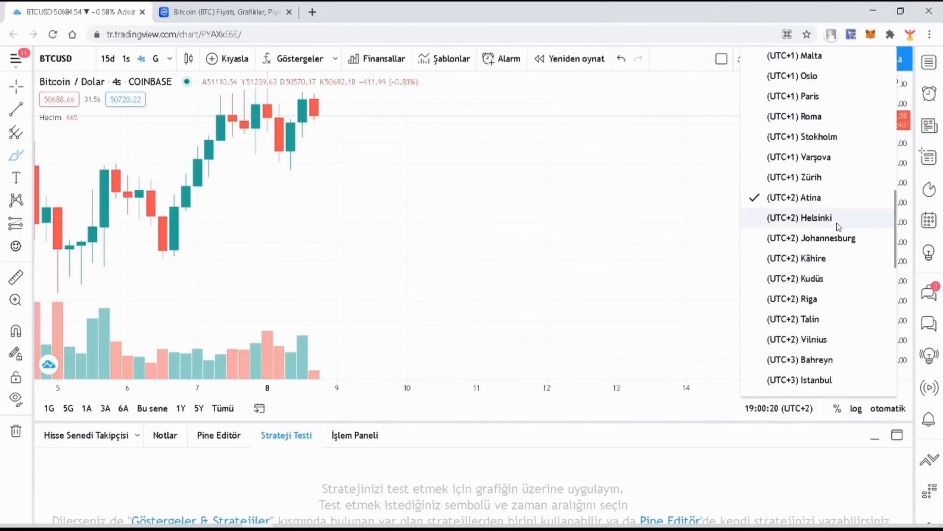
pyautogui.scroll(-2, 836, 260)
pyautogui.click(830, 319)
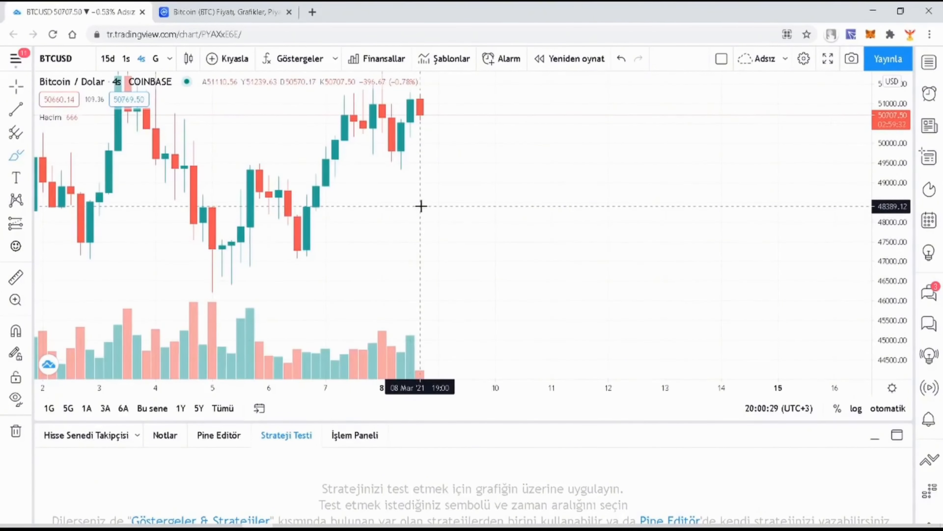
# Switch the BTCUSD chart to the 1-day interval and view a longer stretch of candles
pyautogui.click(156, 58)
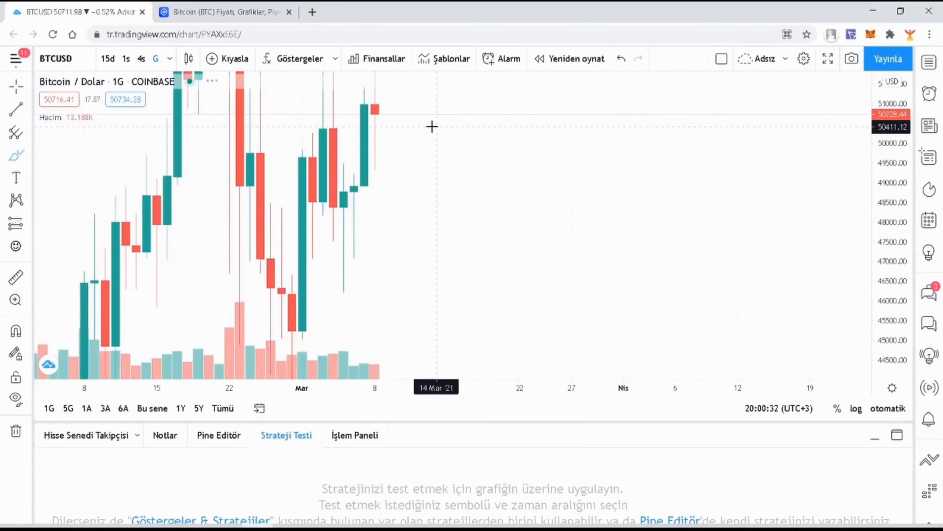
pyautogui.scroll(3, 594, 186)
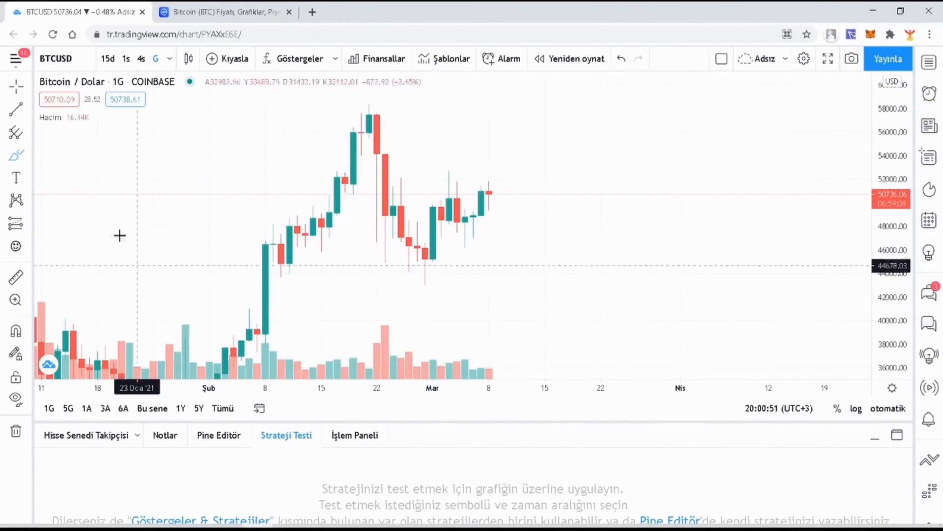
# Add Kraken's ETHUSD to the BTCUSD chart as a comparison symbol and view a longer stretch of both price curves
pyautogui.click(222, 69)
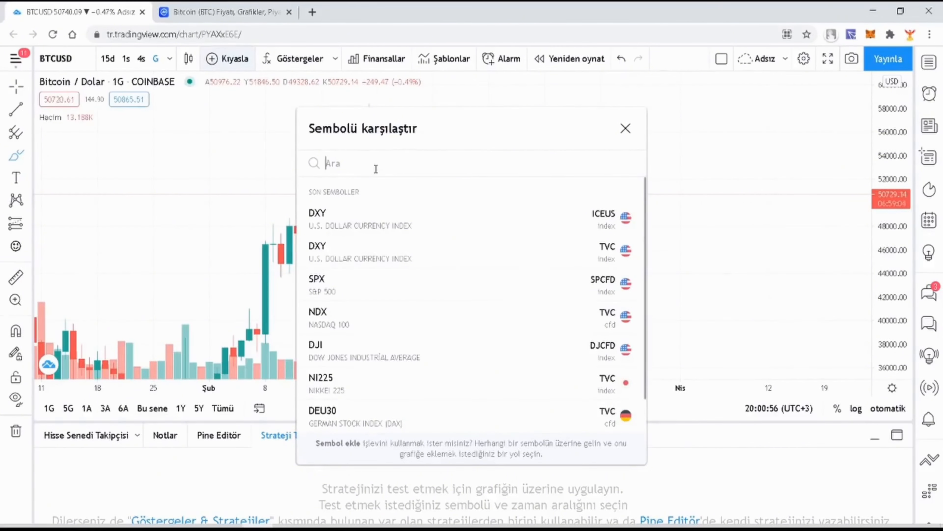
pyautogui.write('ETH')
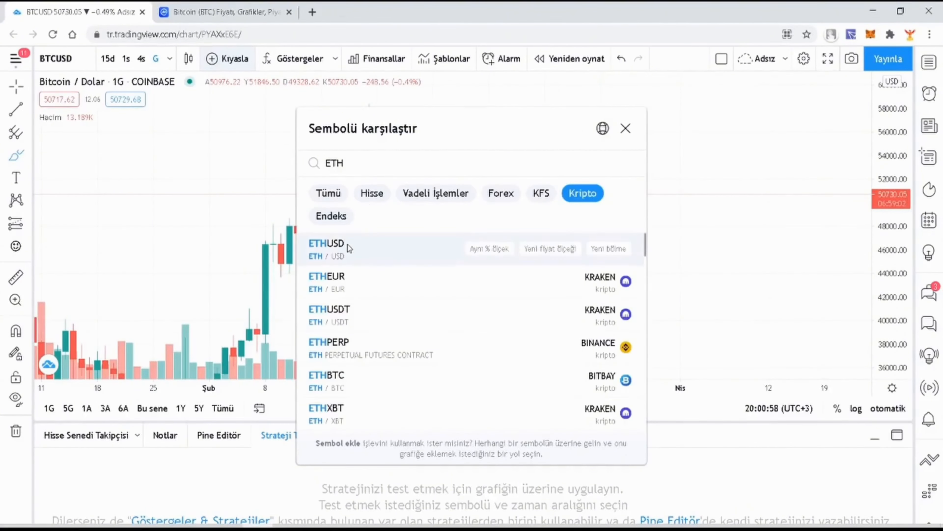
pyautogui.click(347, 246)
pyautogui.click(627, 130)
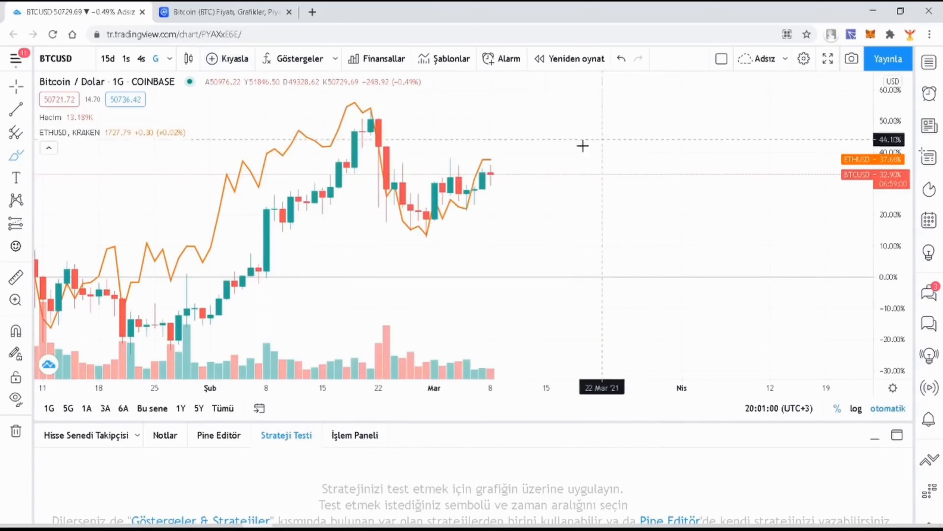
pyautogui.scroll(-10, 568, 153)
pyautogui.scroll(-2, 789, 189)
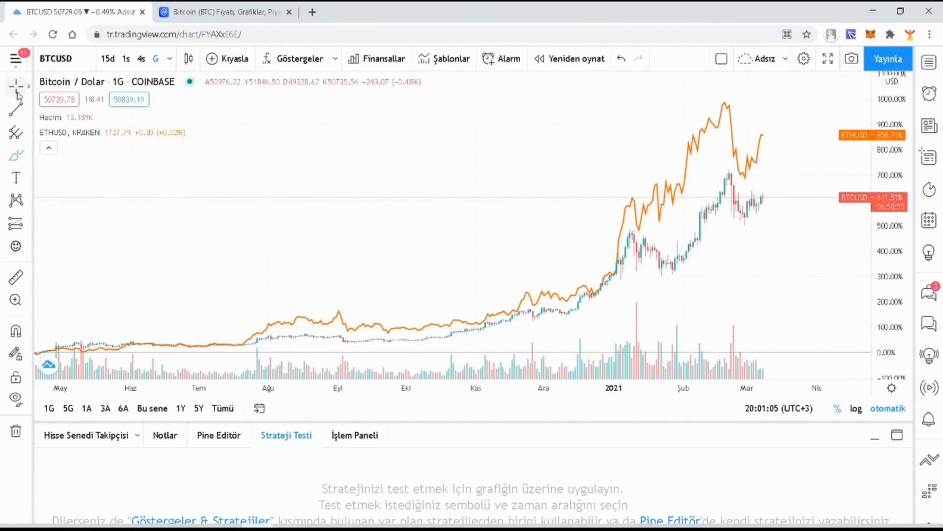
# Circle the ETHUSD line's highest peak with a freehand brush stroke and remove the drawing from the chart
pyautogui.click(29, 156)
pyautogui.click(59, 155)
pyautogui.moveTo(726, 99); pyautogui.dragTo(741, 111)
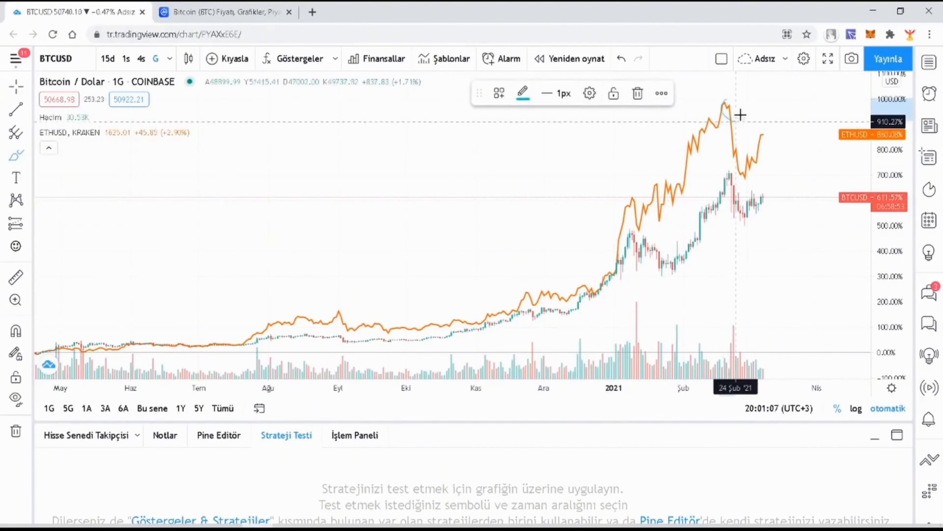
pyautogui.click(724, 156)
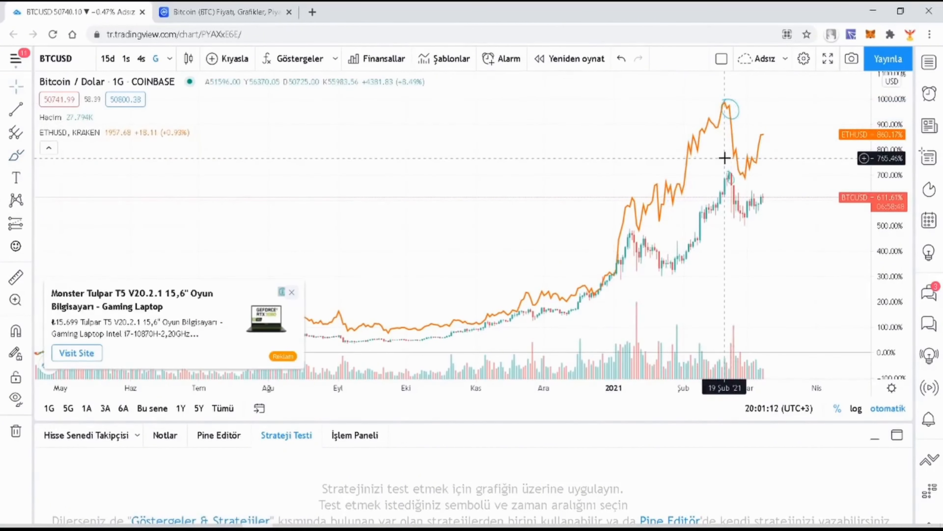
pyautogui.rightClick(494, 121)
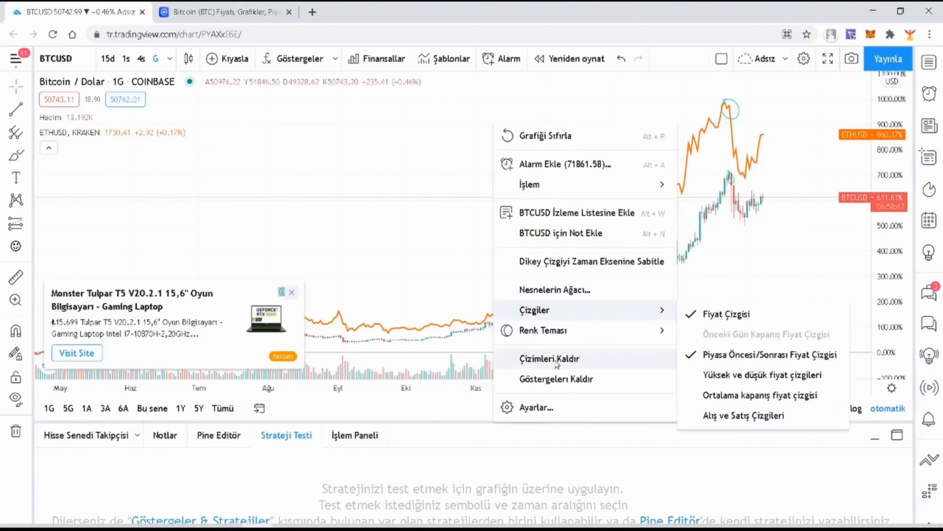
pyautogui.click(527, 356)
# Remove the ETHUSD comparison from the BTCUSD chart
pyautogui.click(219, 56)
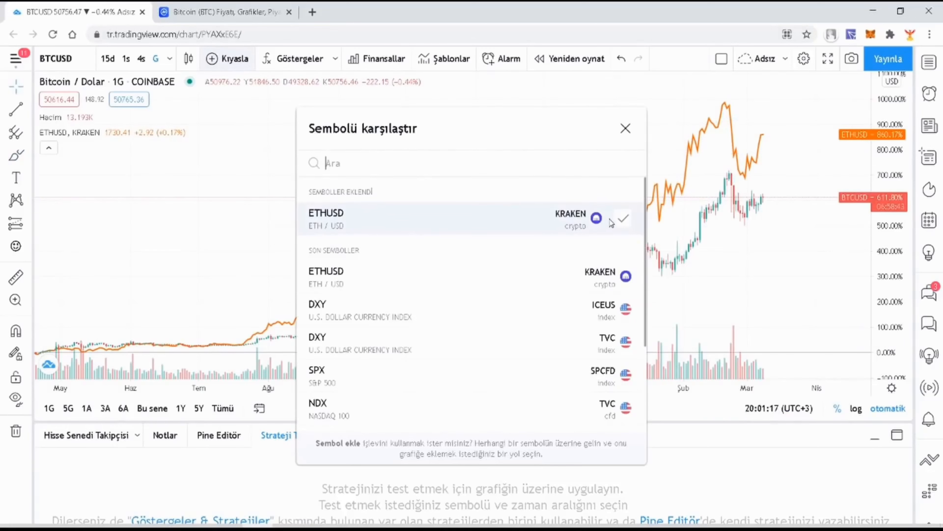
pyautogui.click(621, 219)
pyautogui.click(626, 128)
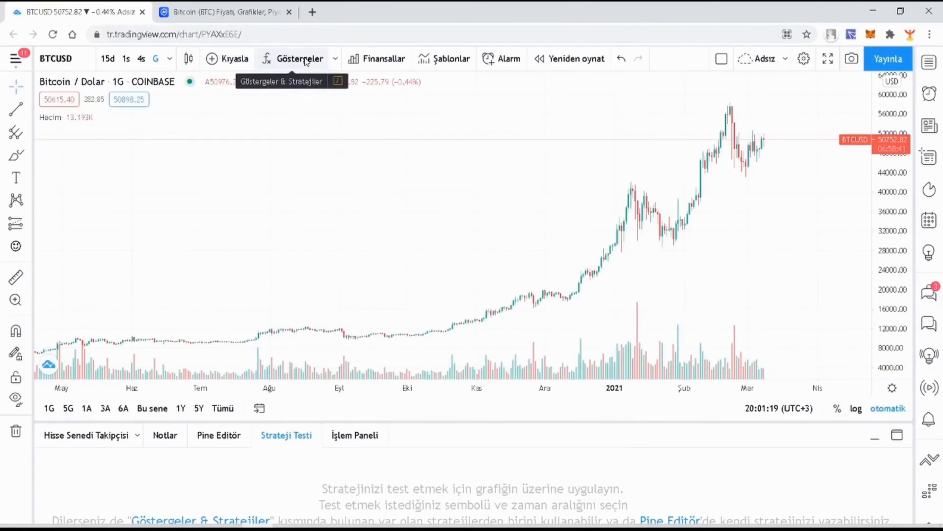
# Search the indicators and strategies library for RSI and clear the search
pyautogui.click(305, 60)
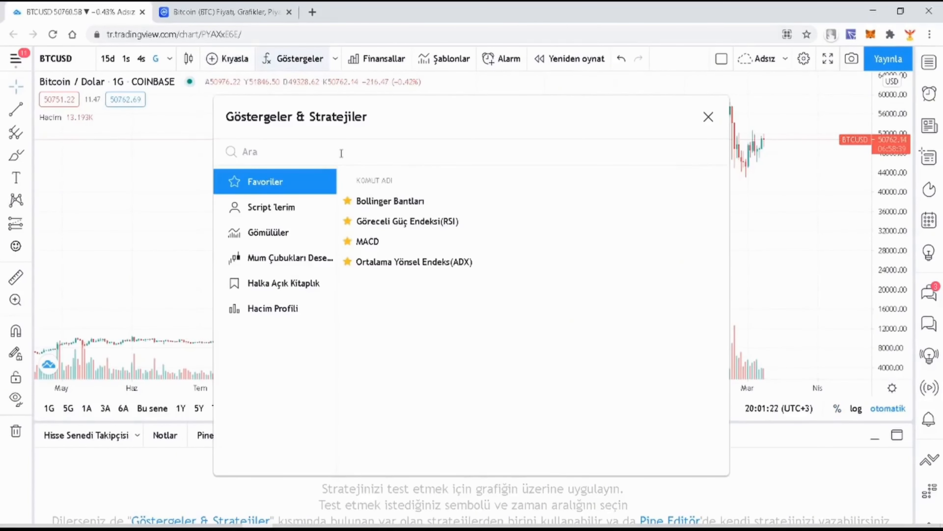
pyautogui.write('RSI')
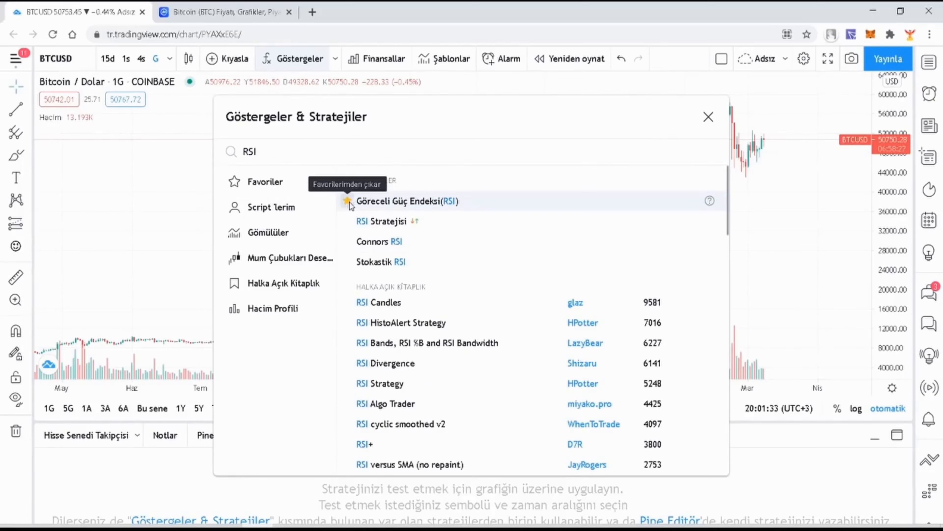
pyautogui.click(310, 176)
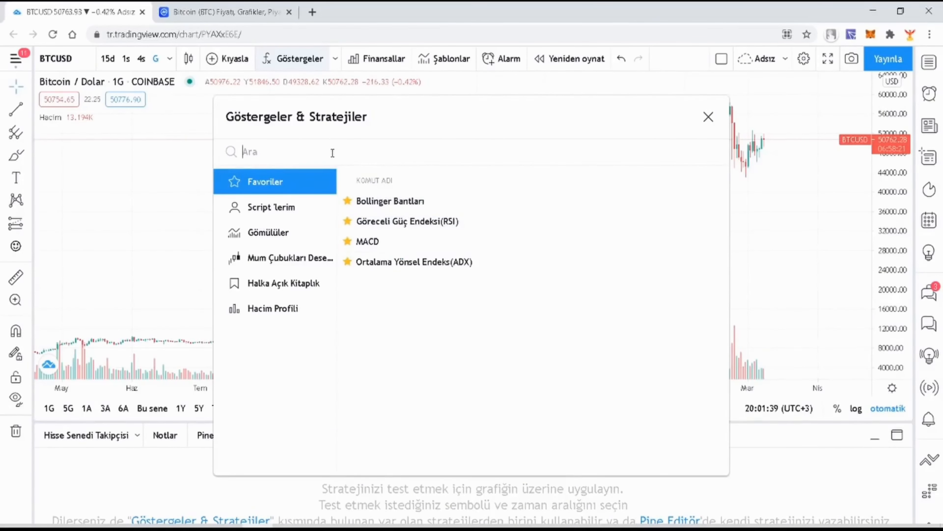
# Find the built-in Bollinger Bands indicator with the search "boll", add it to the chart and examine the recent candles with it
pyautogui.write('boo')
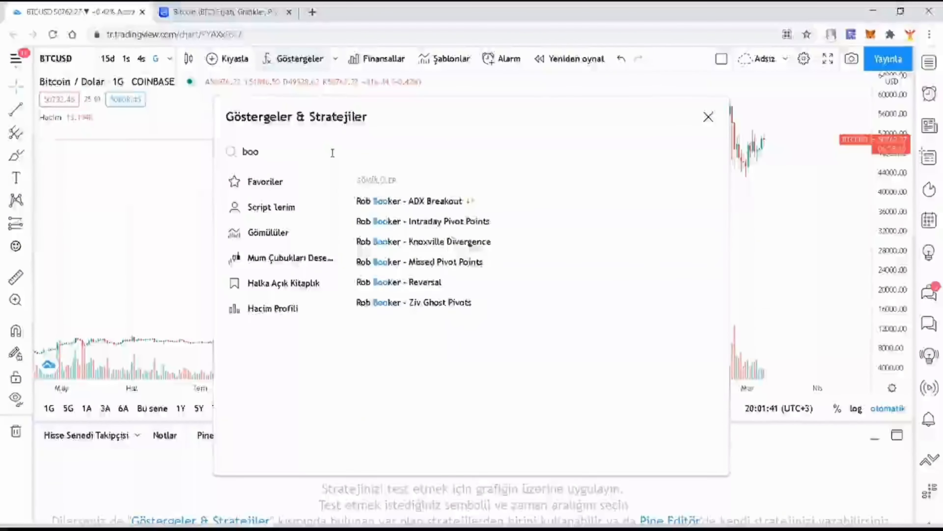
pyautogui.press('BackSpace')
pyautogui.write('ll')
pyautogui.click(390, 241)
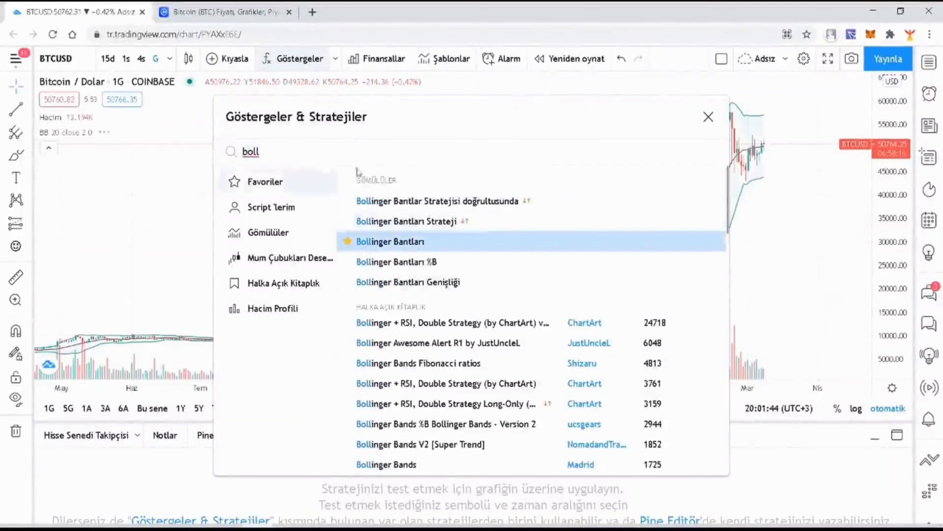
pyautogui.click(707, 119)
pyautogui.scroll(5, 714, 144)
pyautogui.scroll(-3, 431, 148)
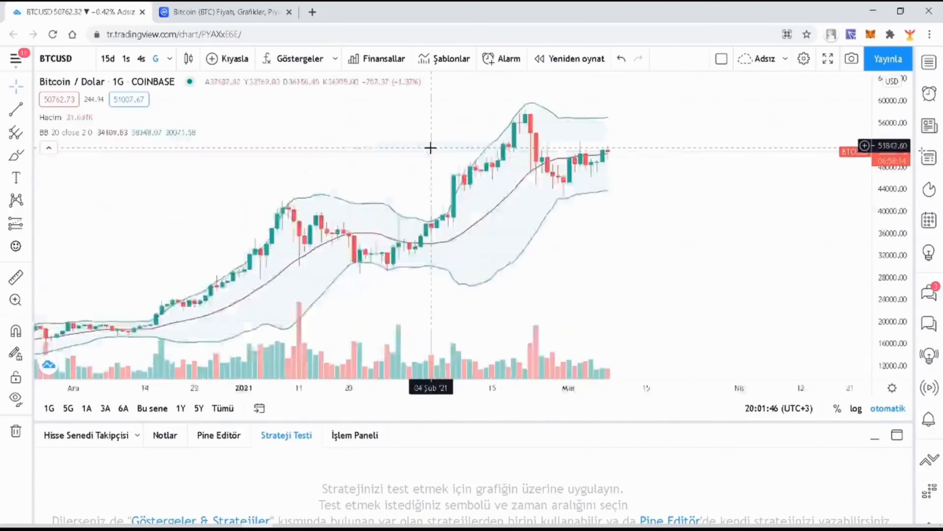
pyautogui.scroll(-2, 430, 148)
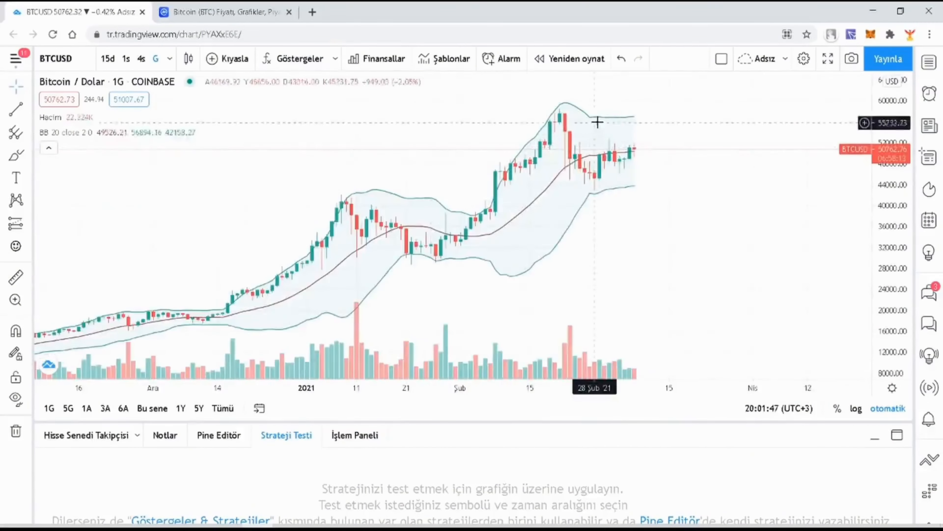
# Try to mark the upper band's highest peak with the brush and remove the Bollinger Bands indicator from the chart
pyautogui.click(20, 159)
pyautogui.moveTo(588, 101); pyautogui.dragTo(576, 100)
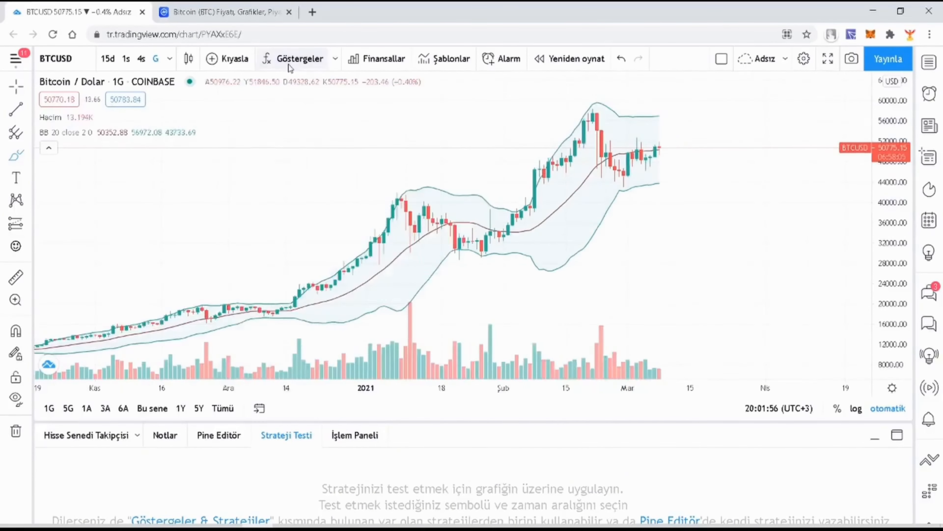
pyautogui.click(293, 59)
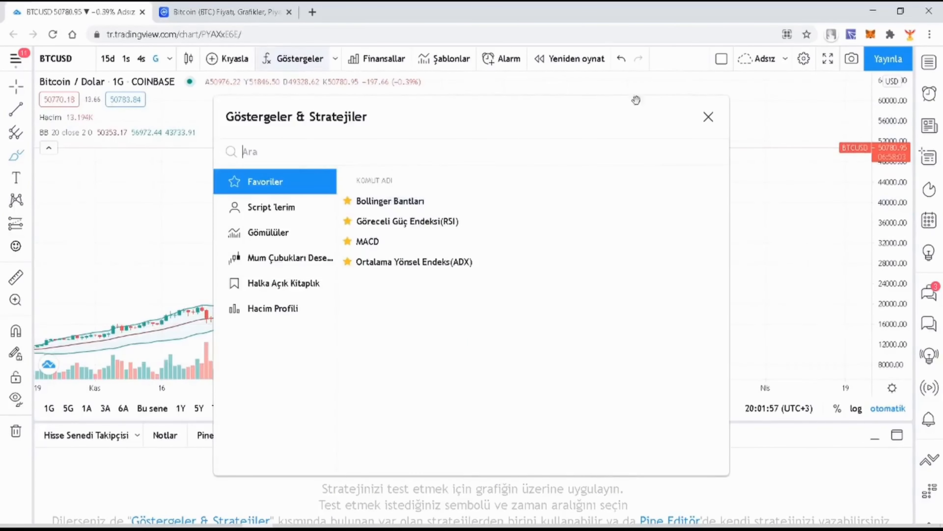
pyautogui.click(708, 117)
pyautogui.moveTo(90, 118)
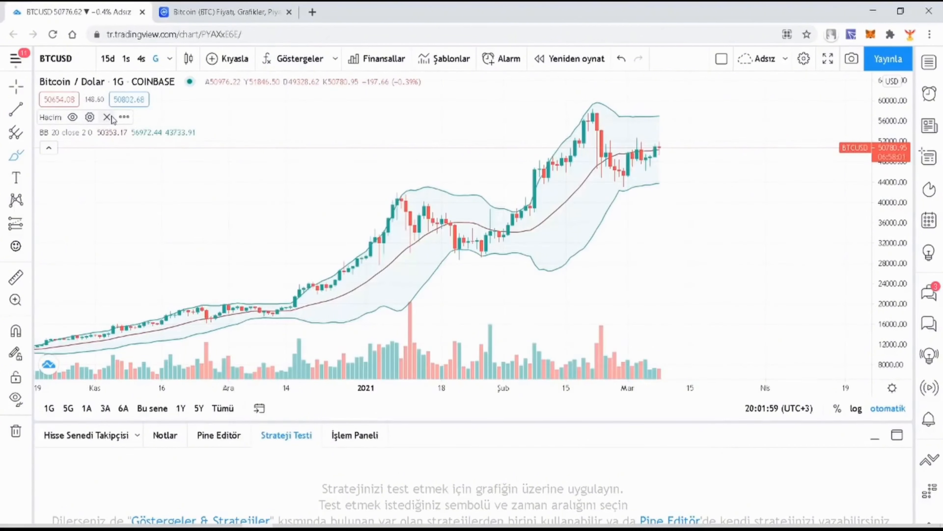
pyautogui.click(155, 133)
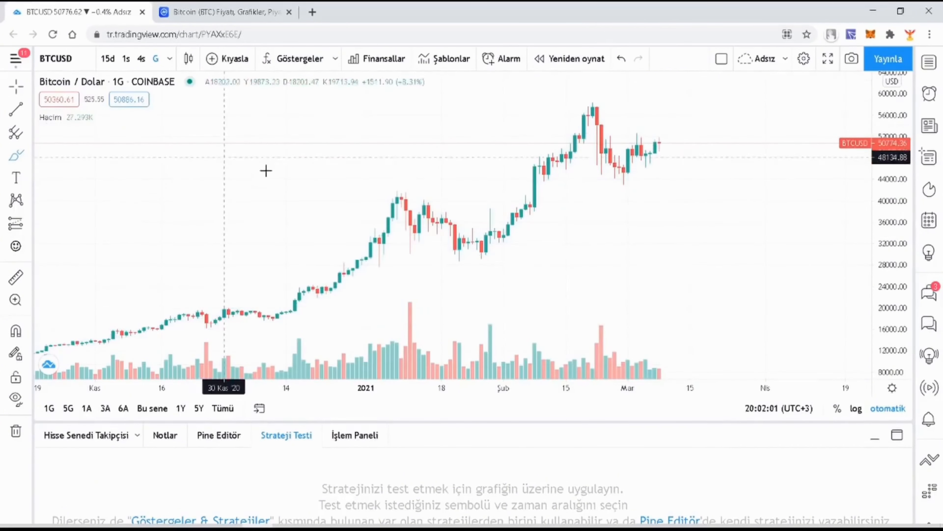
# Browse the library's personal scripts and the full list of built-in indicators
pyautogui.click(308, 60)
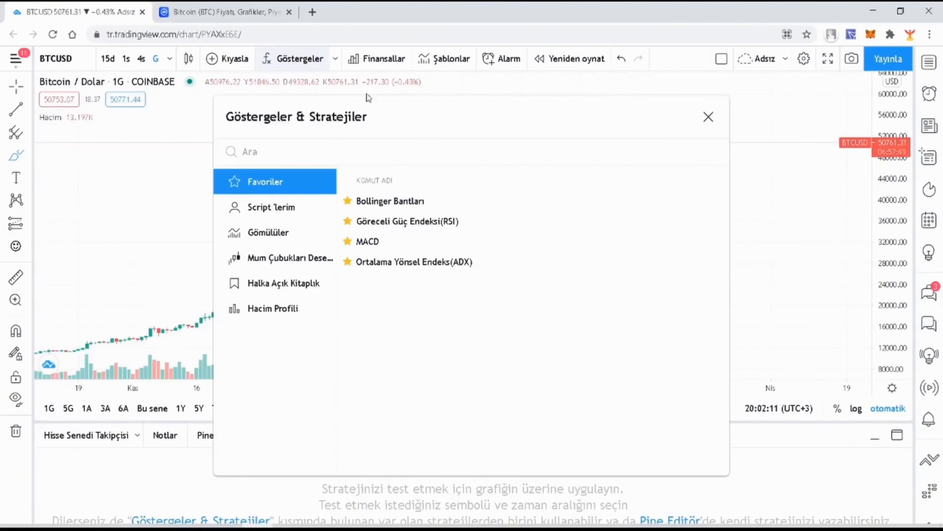
pyautogui.click(286, 208)
pyautogui.click(288, 232)
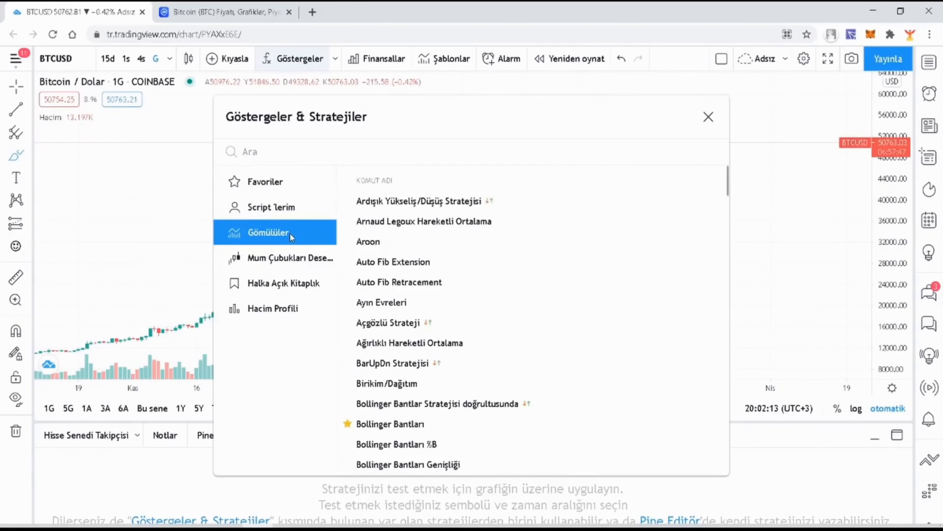
pyautogui.scroll(-10, 440, 183)
pyautogui.scroll(-15, 440, 184)
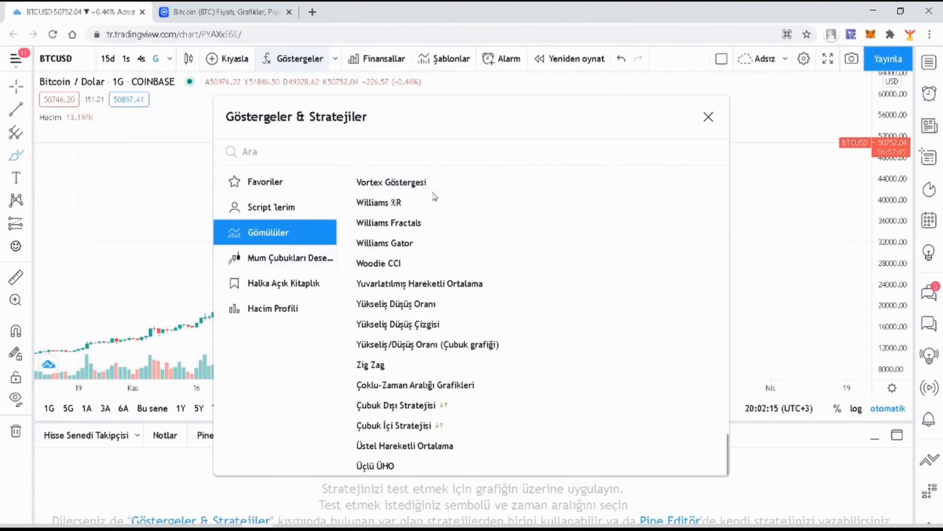
# Examine the financial metrics offered under income statement, balance sheet, cash flow and statistics without adding any to the chart
pyautogui.click(377, 58)
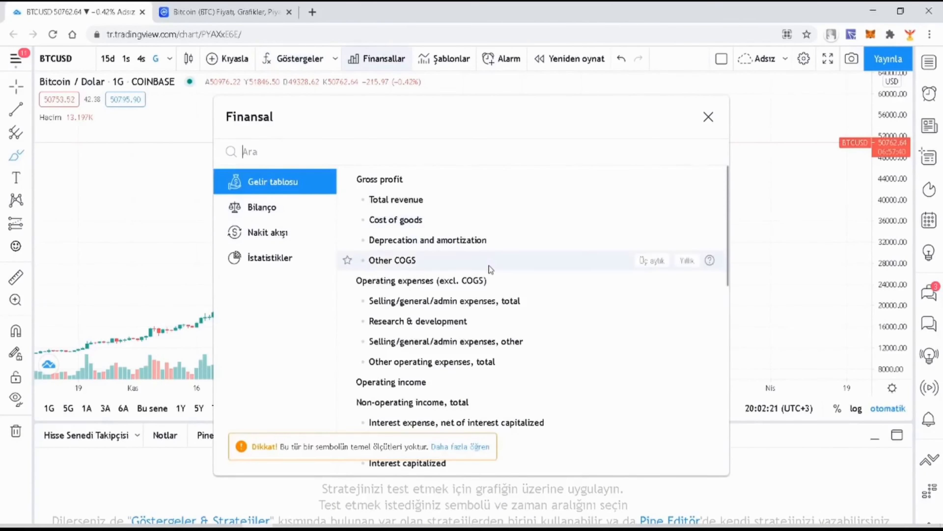
pyautogui.scroll(-10, 489, 261)
pyautogui.click(318, 207)
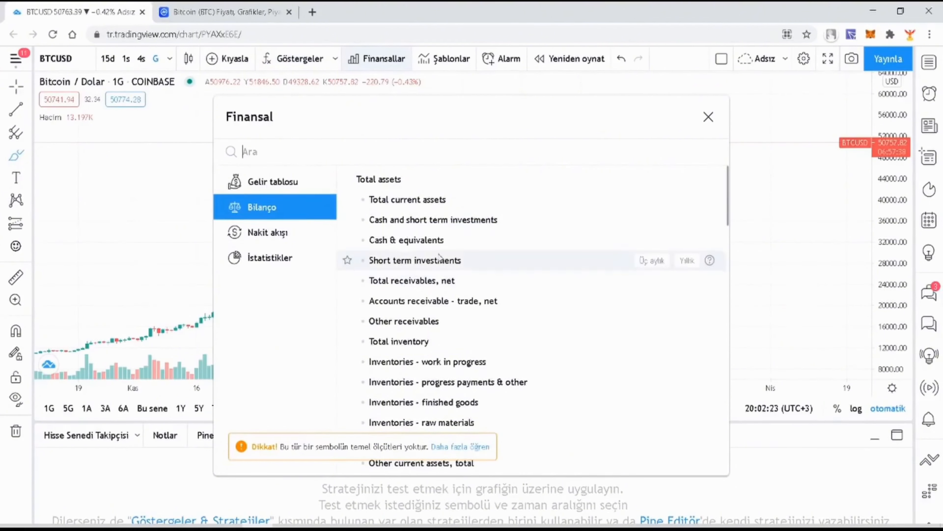
pyautogui.scroll(-10, 445, 216)
pyautogui.scroll(-1, 438, 221)
pyautogui.click(275, 232)
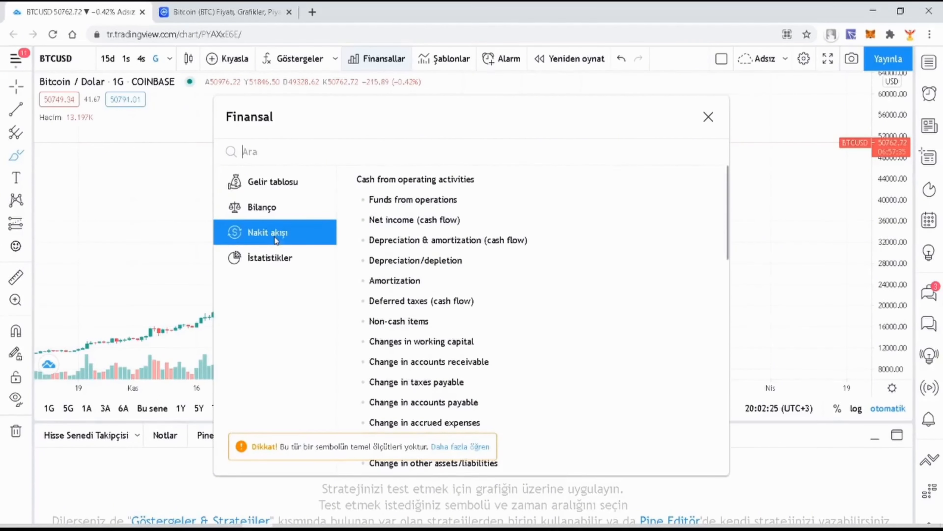
pyautogui.click(278, 258)
pyautogui.click(709, 117)
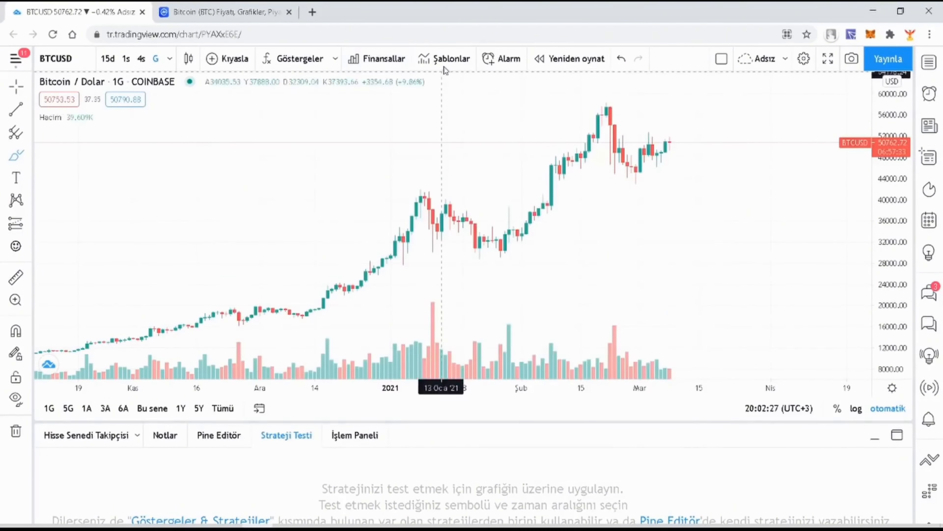
# Look over the default indicator templates and the BTCUSD alarm creation options without creating an alarm
pyautogui.click(443, 61)
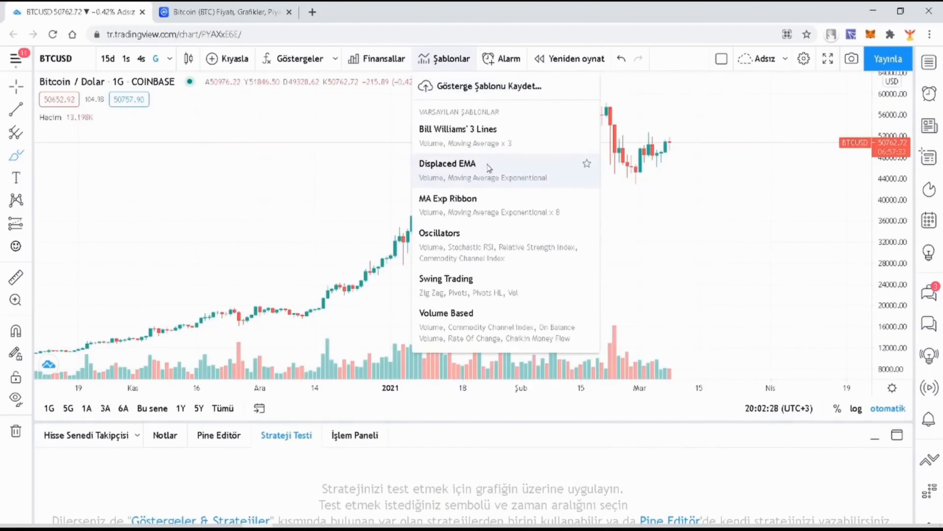
pyautogui.click(502, 60)
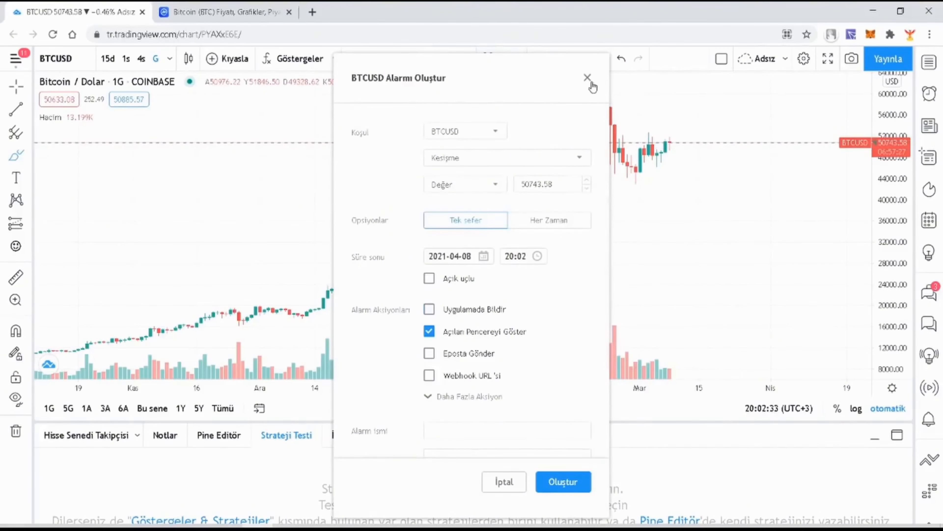
pyautogui.click(503, 482)
# Start a bar replay of the daily BTCUSD chart from the January 2021 peak and play it at maximum speed
pyautogui.scroll(3, 600, 113)
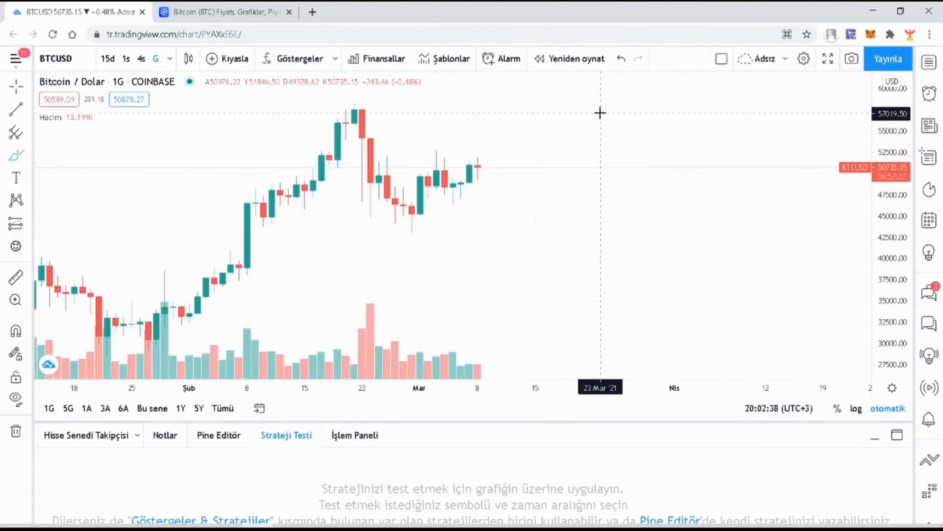
pyautogui.click(583, 59)
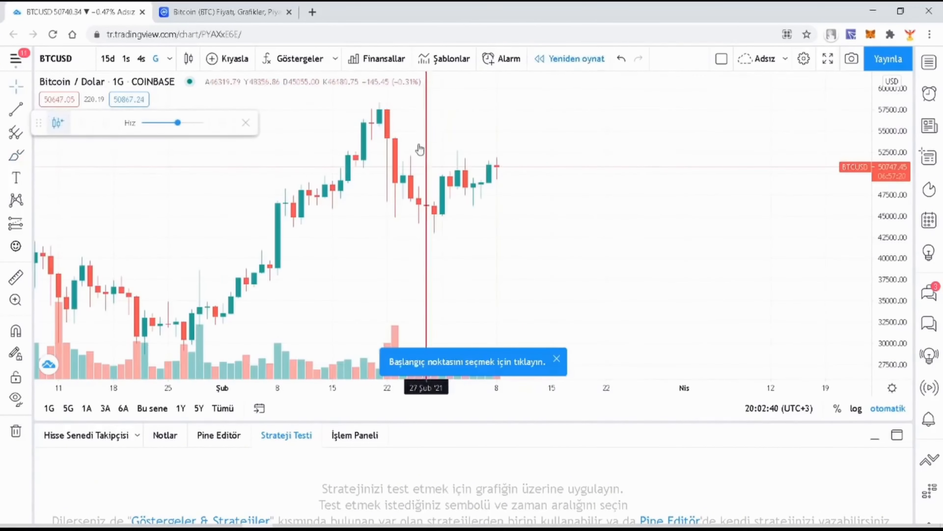
pyautogui.scroll(-3, 442, 154)
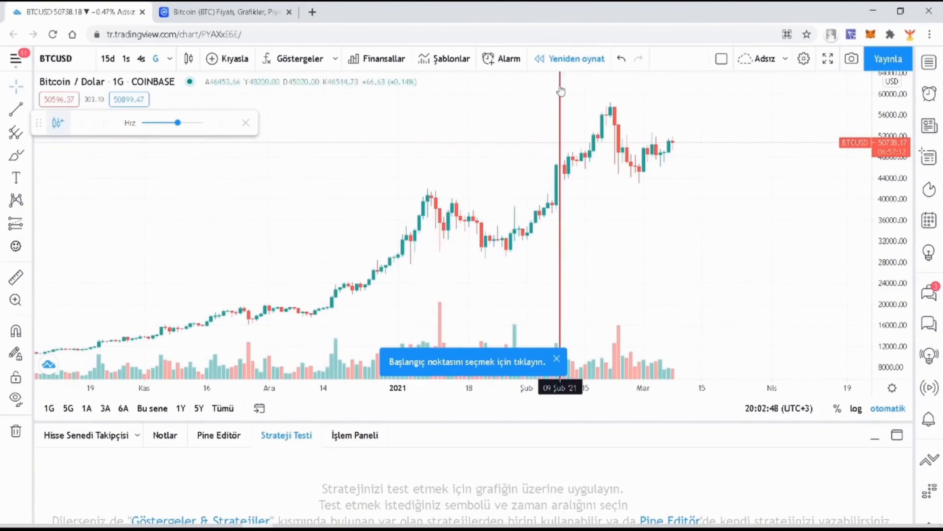
pyautogui.click(430, 201)
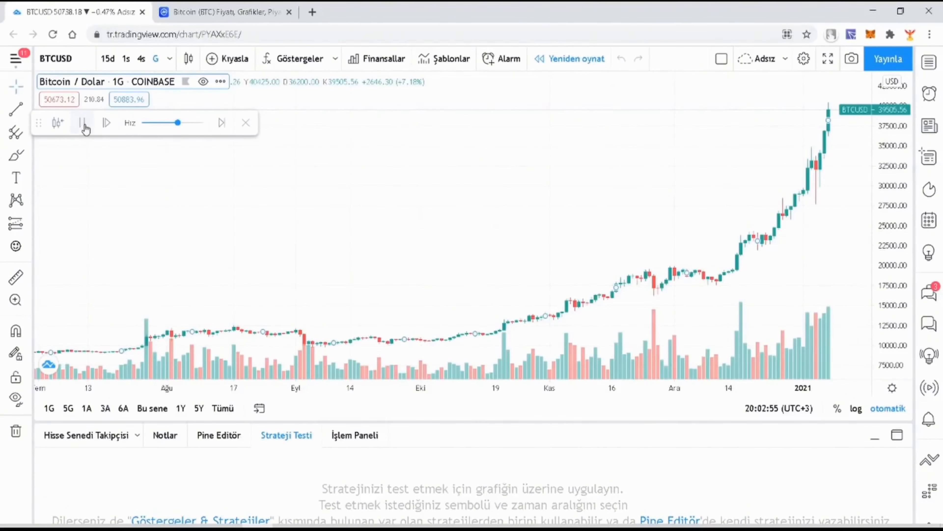
pyautogui.click(105, 123)
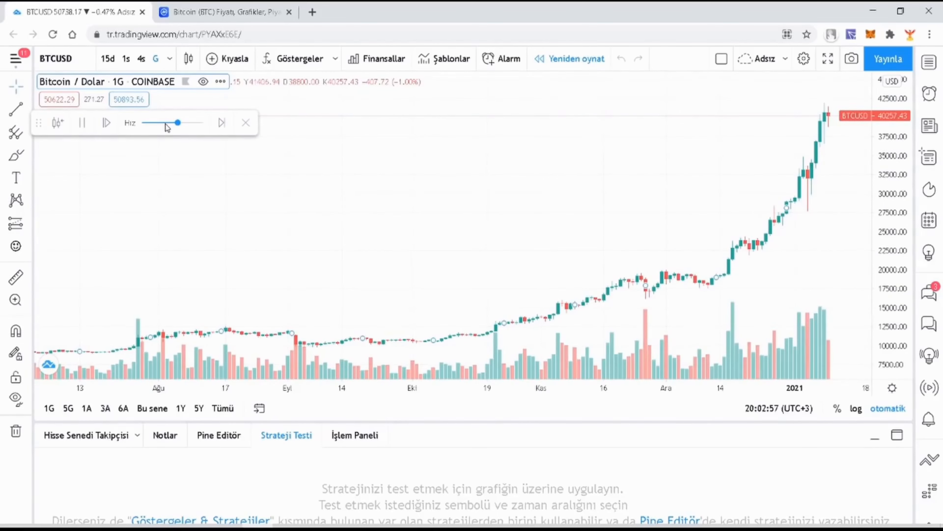
pyautogui.moveTo(180, 129)
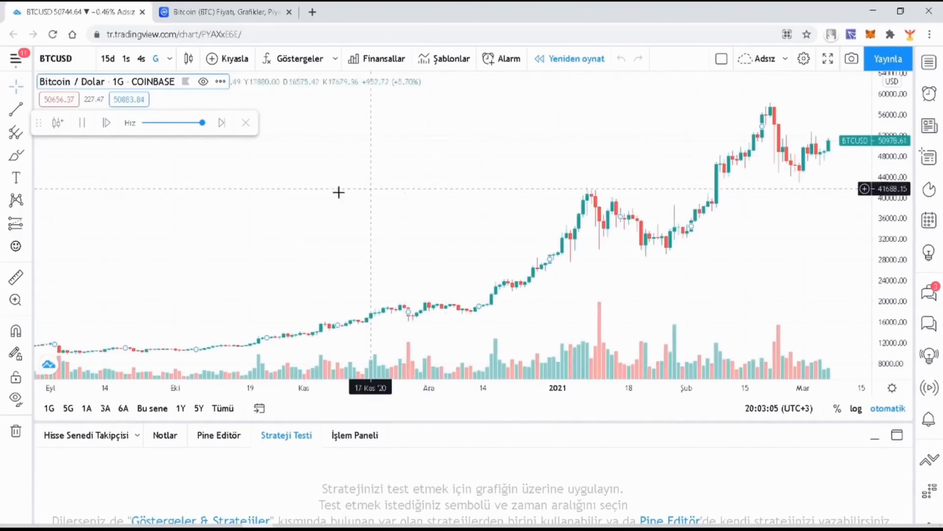
# Exit the bar replay and return to the current daily BTCUSD chart
pyautogui.click(251, 124)
pyautogui.scroll(4, 746, 174)
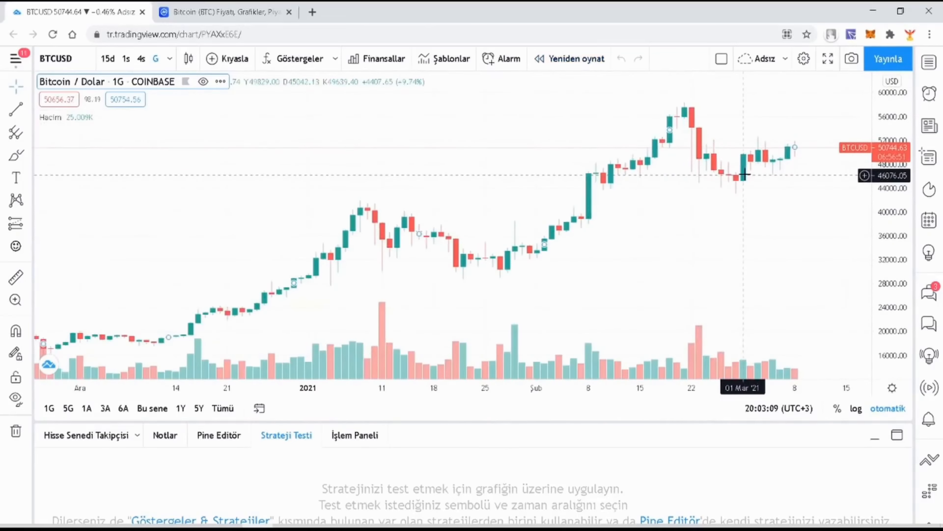
pyautogui.scroll(-3, 745, 178)
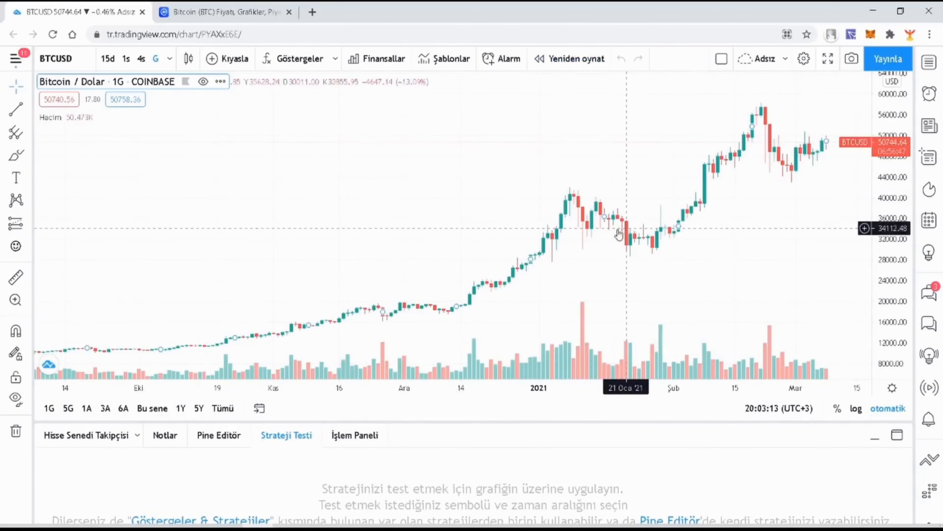
# Try to start a bar replay on the 4-hour BTCUSD chart, and return to the daily interval with the replay closed
pyautogui.click(141, 59)
pyautogui.click(570, 59)
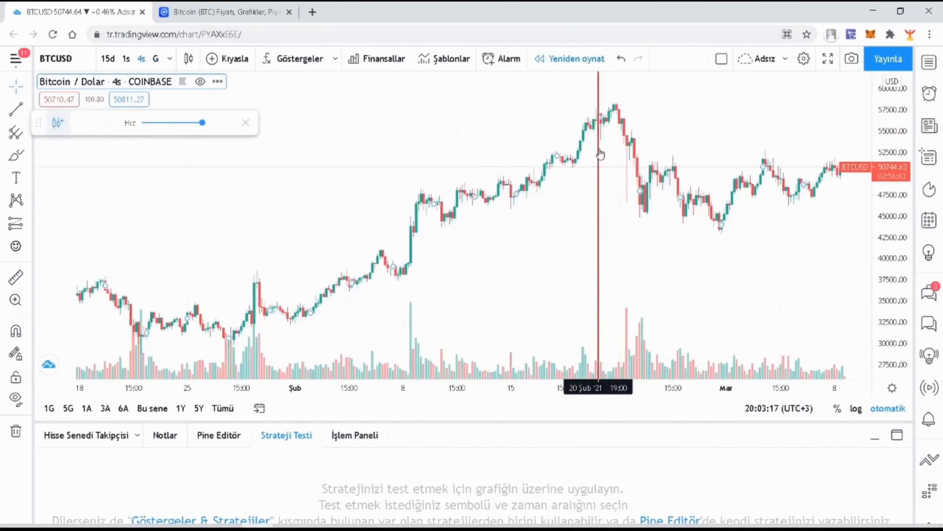
pyautogui.scroll(-5, 601, 155)
pyautogui.click(679, 172)
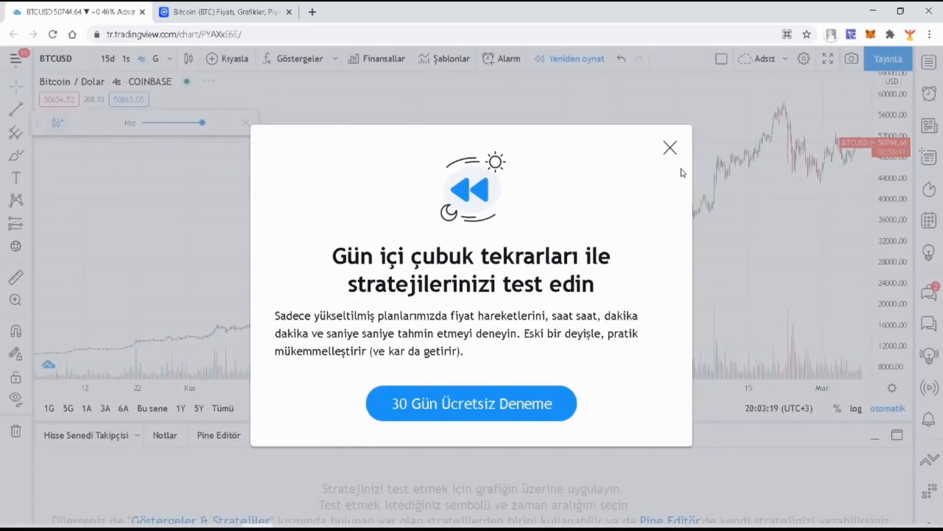
pyautogui.click(670, 148)
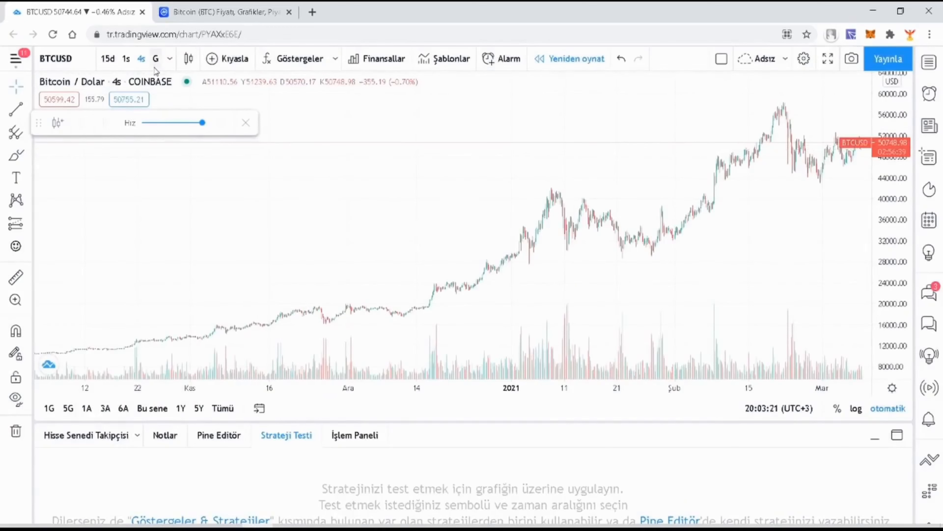
pyautogui.click(158, 59)
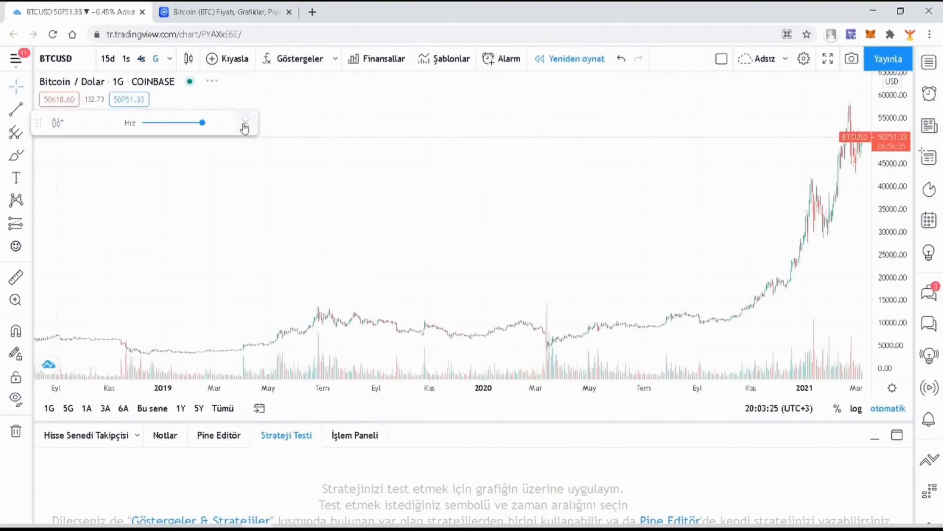
pyautogui.click(245, 124)
# Examine the daily BTCUSD candles and volume bars over wider and narrower time ranges
pyautogui.scroll(-2, 763, 141)
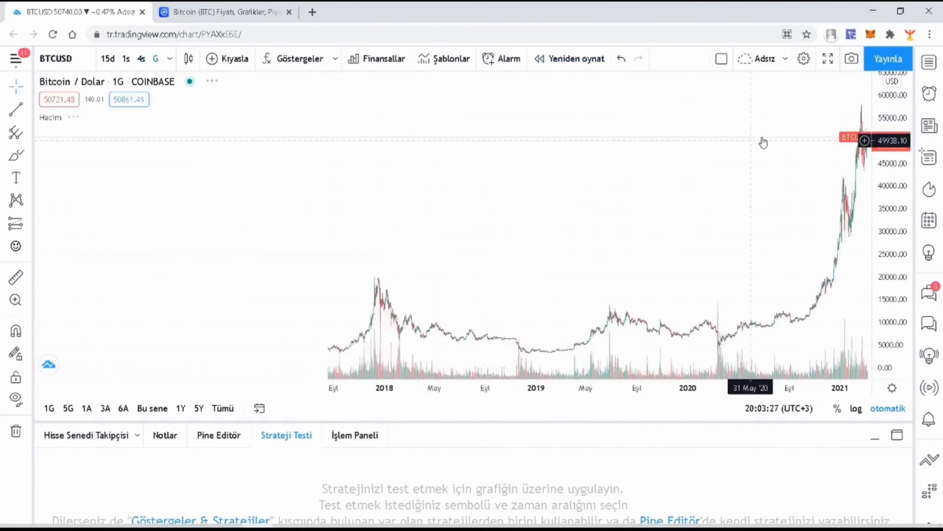
pyautogui.scroll(6, 758, 140)
pyautogui.scroll(3, 736, 142)
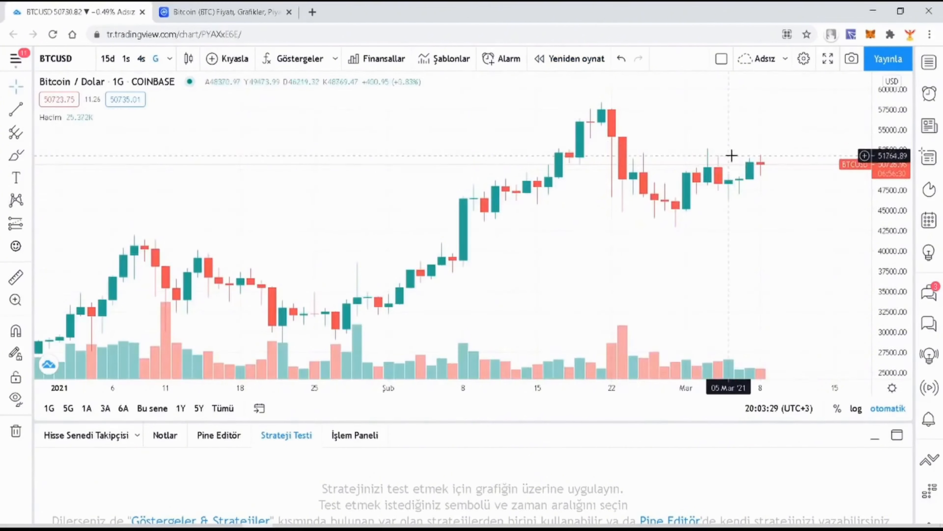
pyautogui.scroll(-5, 731, 155)
pyautogui.scroll(4, 632, 148)
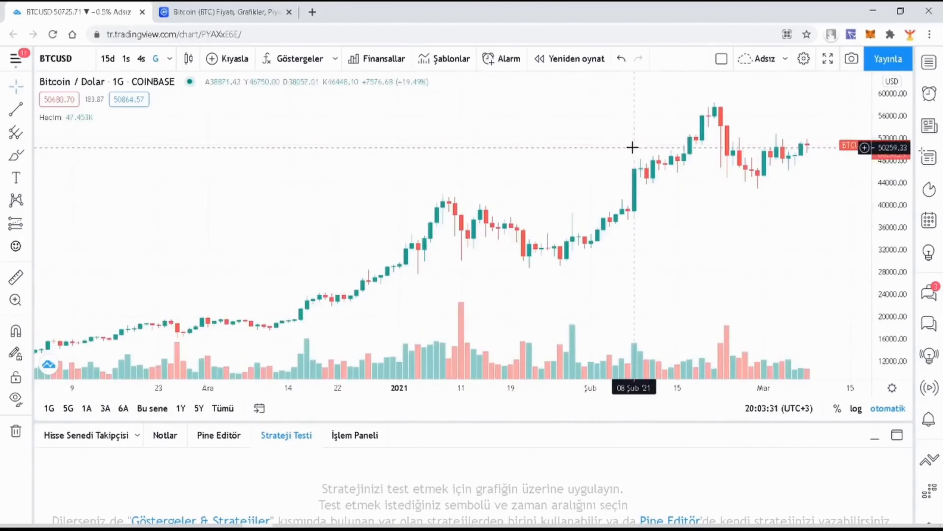
pyautogui.scroll(3, 613, 147)
pyautogui.scroll(-5, 562, 143)
pyautogui.scroll(5, 600, 145)
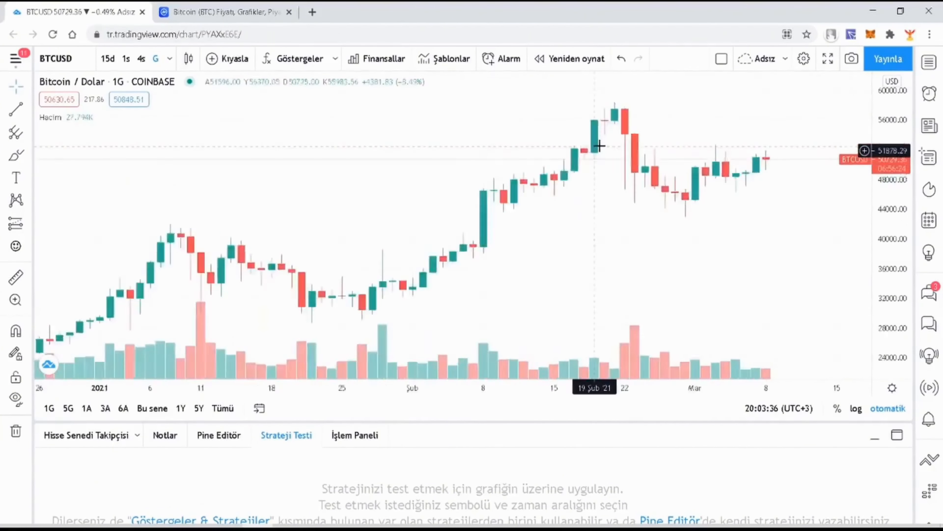
pyautogui.scroll(-6, 600, 146)
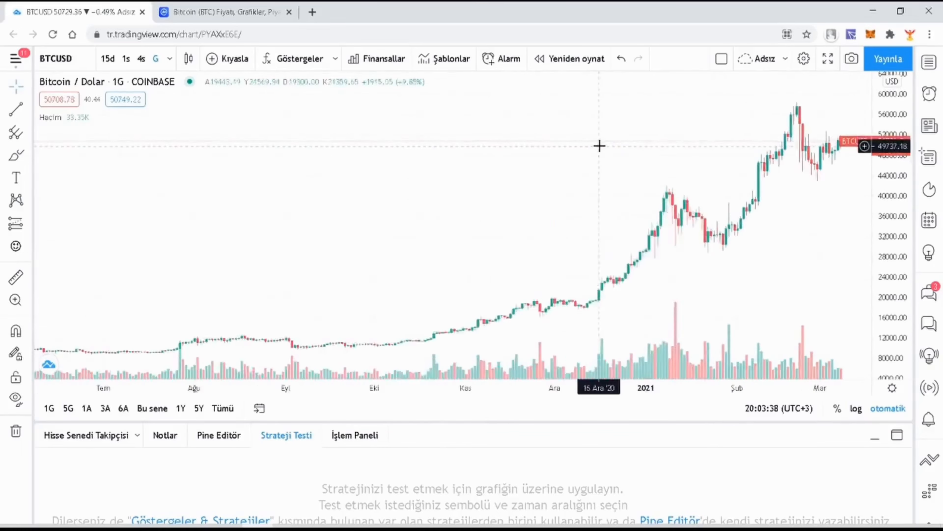
pyautogui.scroll(5, 600, 146)
pyautogui.scroll(-6, 599, 146)
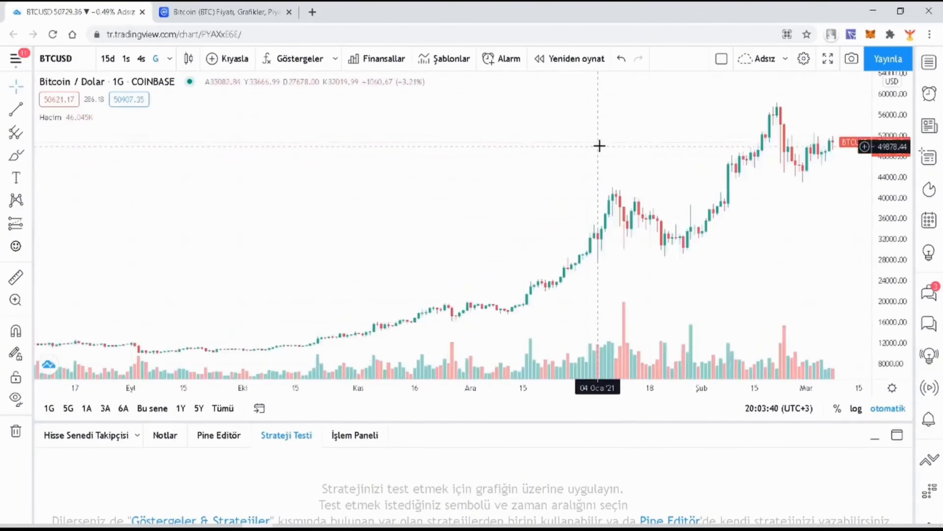
pyautogui.scroll(4, 600, 146)
pyautogui.scroll(-1, 599, 146)
pyautogui.scroll(2, 599, 145)
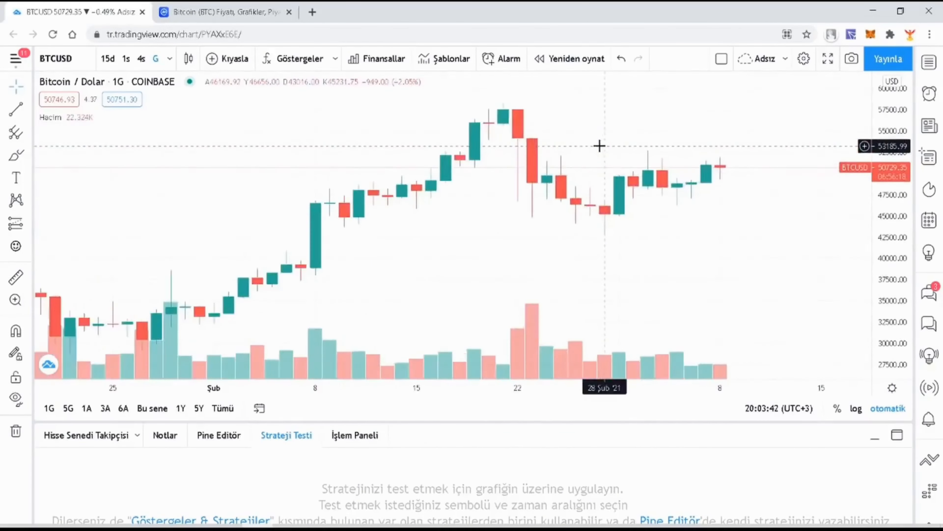
pyautogui.scroll(3, 600, 145)
pyautogui.scroll(-8, 600, 146)
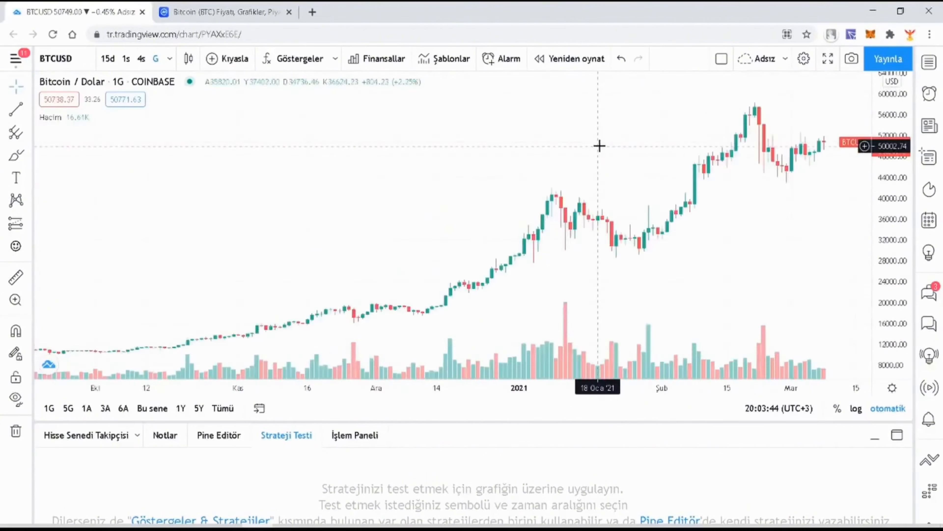
pyautogui.scroll(3, 600, 146)
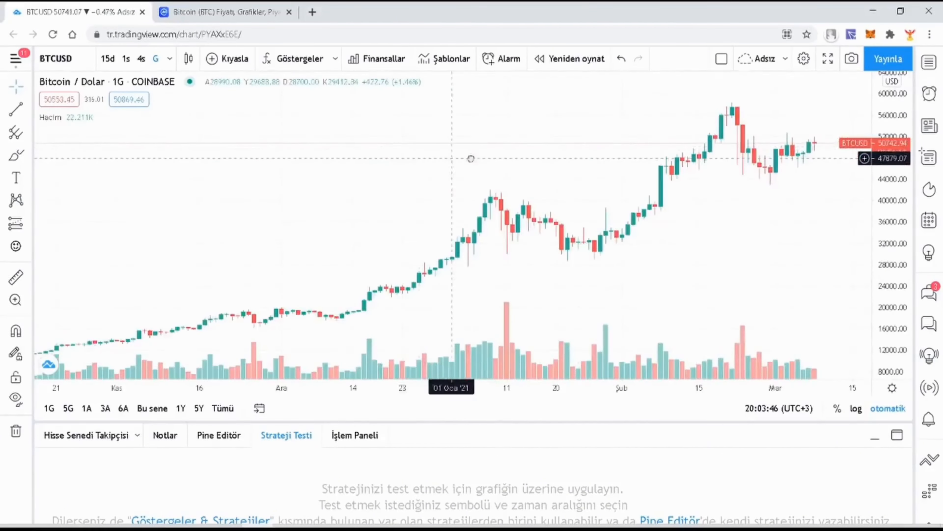
# Look through the earlier BTCUSD price history back to mid-2020, and reset the time scale to the latest candles
pyautogui.moveTo(470, 158); pyautogui.dragTo(653, 178)
pyautogui.moveTo(413, 183); pyautogui.dragTo(566, 183)
pyautogui.moveTo(371, 183); pyautogui.dragTo(565, 183)
pyautogui.moveTo(226, 184); pyautogui.dragTo(577, 184)
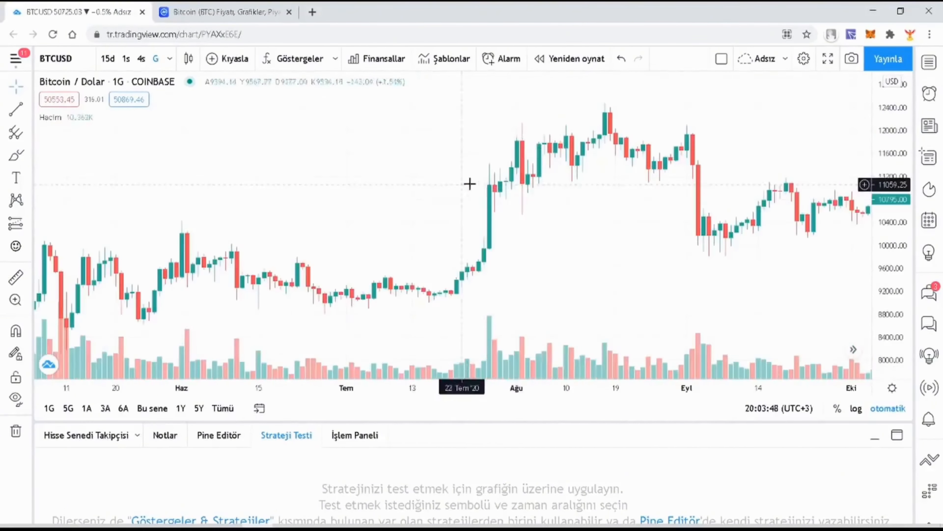
pyautogui.moveTo(686, 192); pyautogui.dragTo(179, 188)
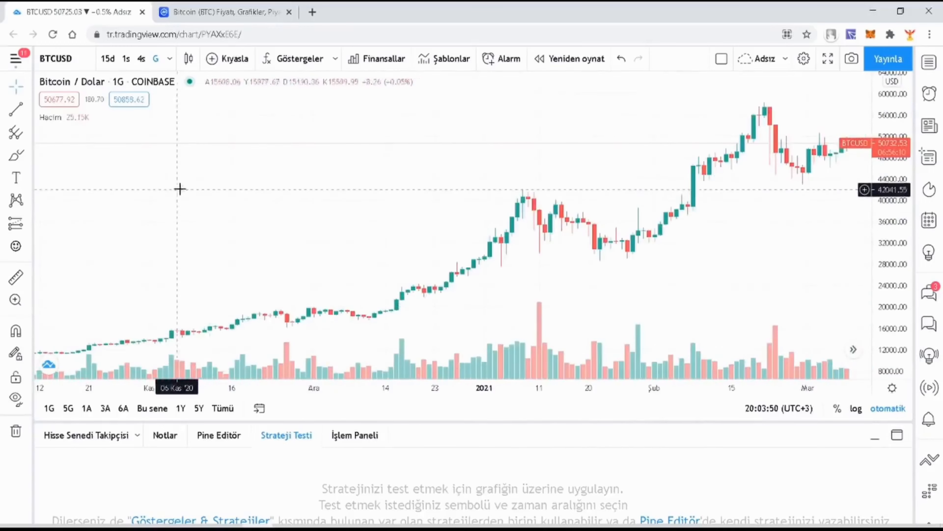
pyautogui.moveTo(377, 211); pyautogui.dragTo(577, 204)
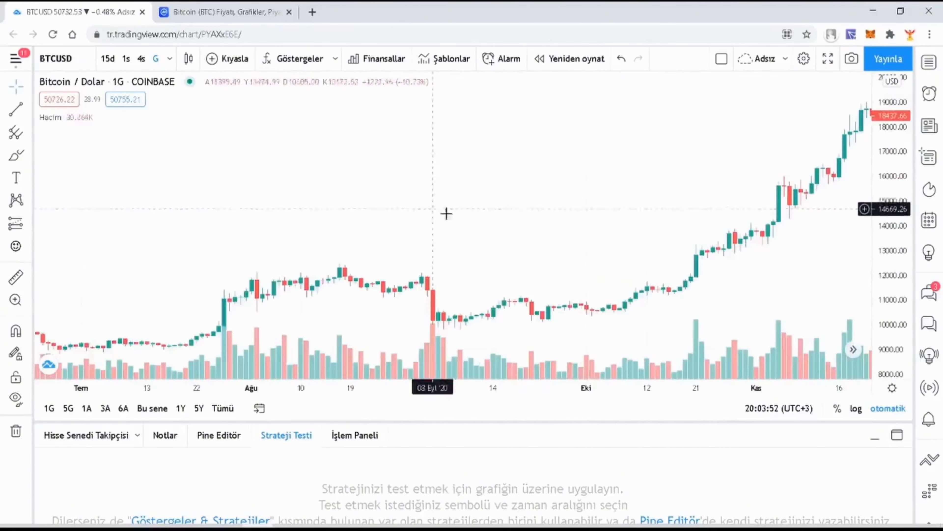
pyautogui.moveTo(444, 213); pyautogui.dragTo(602, 218)
pyautogui.doubleClick(567, 388)
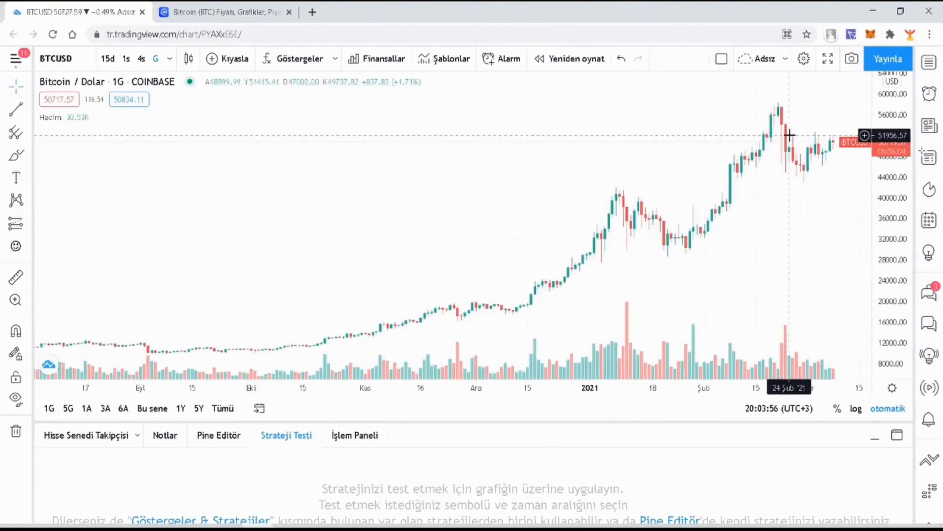
# Inspect the February and March 2021 candles with a manually shifted price scale, and restore automatic price scaling
pyautogui.scroll(8, 796, 158)
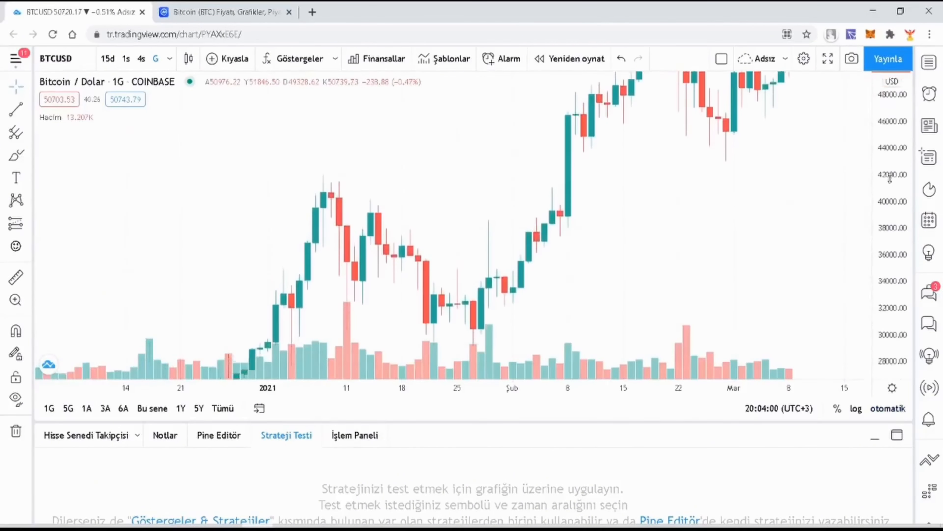
pyautogui.scroll(6, 790, 201)
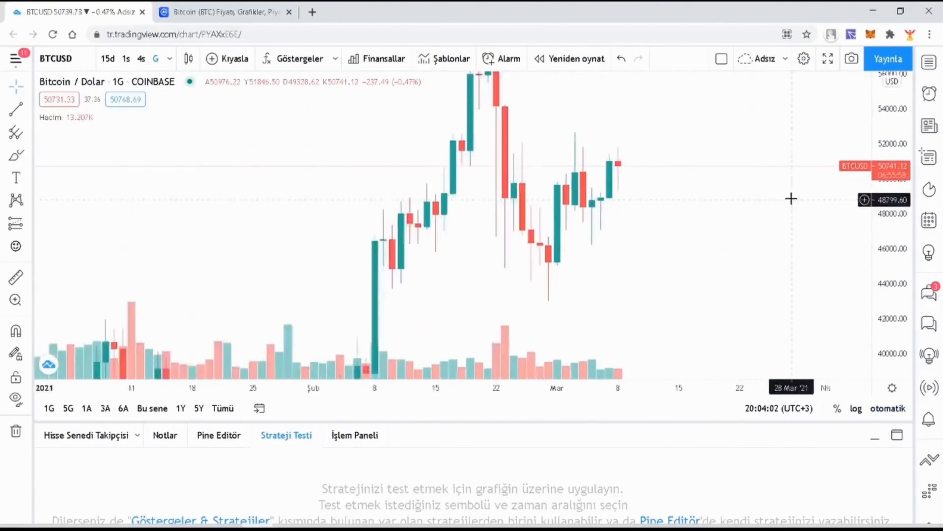
pyautogui.scroll(-5, 585, 189)
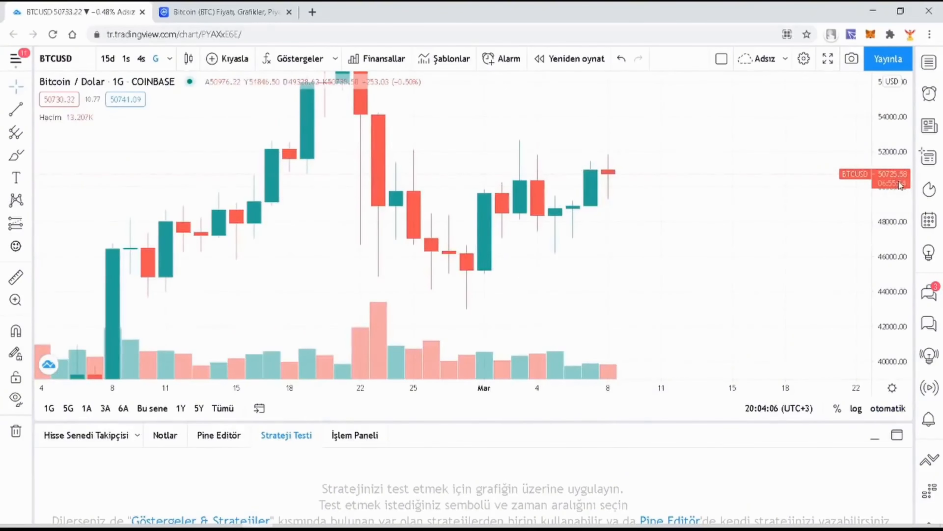
pyautogui.doubleClick(899, 184)
pyautogui.scroll(-6, 899, 185)
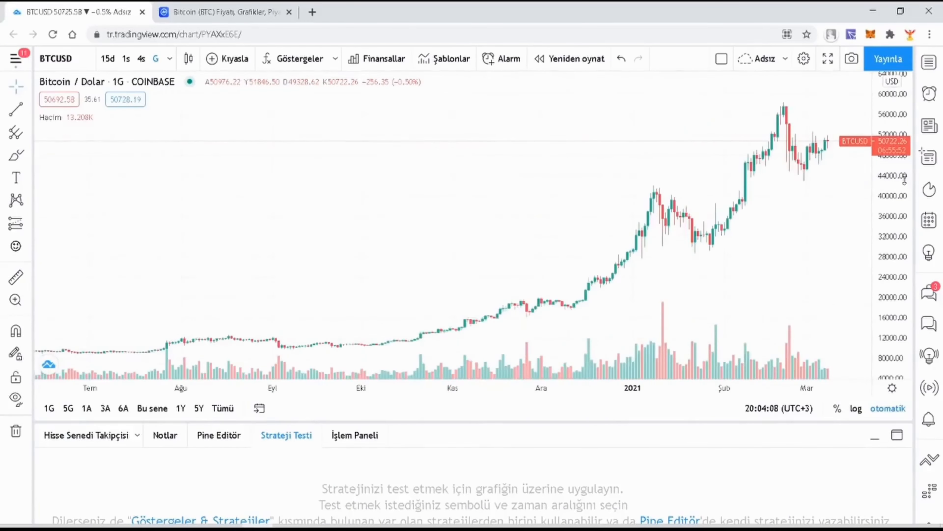
pyautogui.scroll(5, 706, 346)
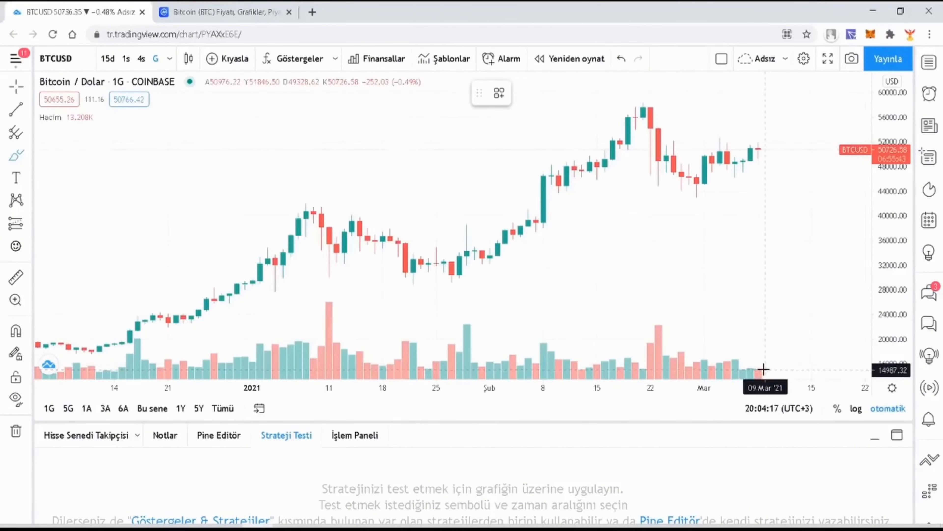
# Draw a freehand brush stroke over the recent volume bars and delete it
pyautogui.moveTo(763, 369)
pyautogui.mouseDown()
pyautogui.moveTo(730, 366)
pyautogui.moveTo(670, 329)
pyautogui.moveTo(638, 327)
pyautogui.moveTo(611, 349)
pyautogui.moveTo(552, 350)
pyautogui.moveTo(483, 328)
pyautogui.mouseUp()
pyautogui.click(637, 93)
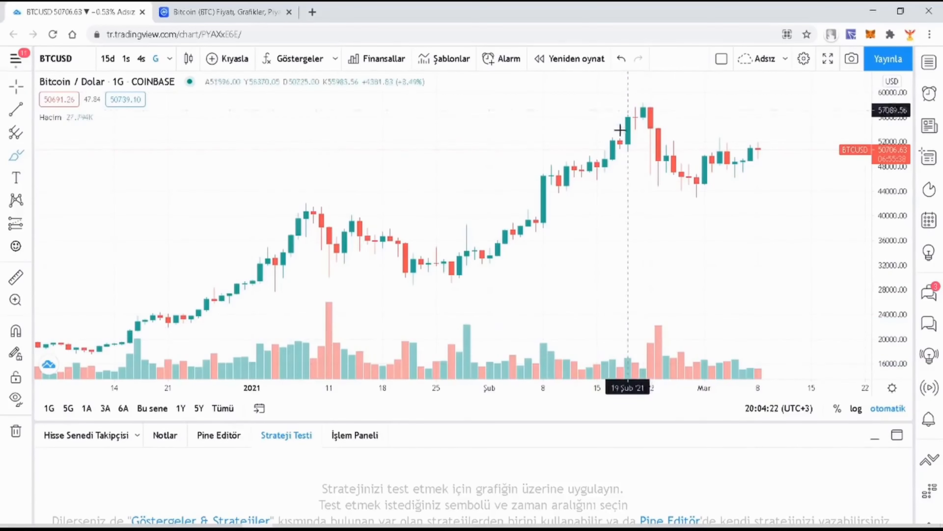
# View the list of brush and shape drawing tools and the symbol search, leaving the BTCUSD chart as is
pyautogui.click(28, 154)
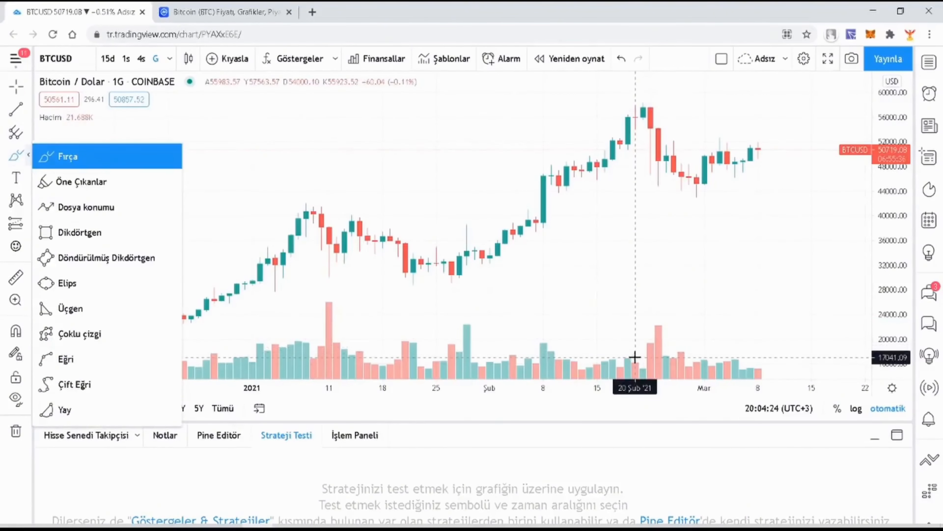
pyautogui.click(56, 58)
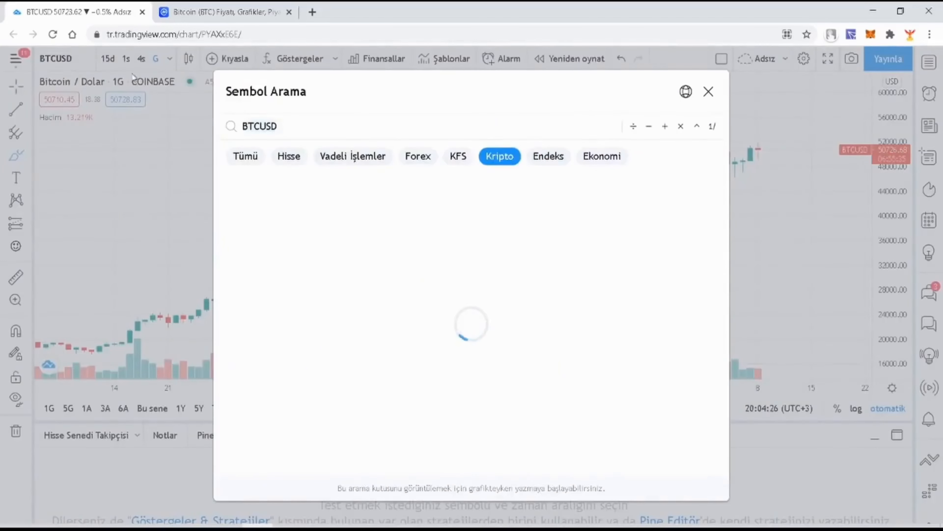
pyautogui.click(709, 91)
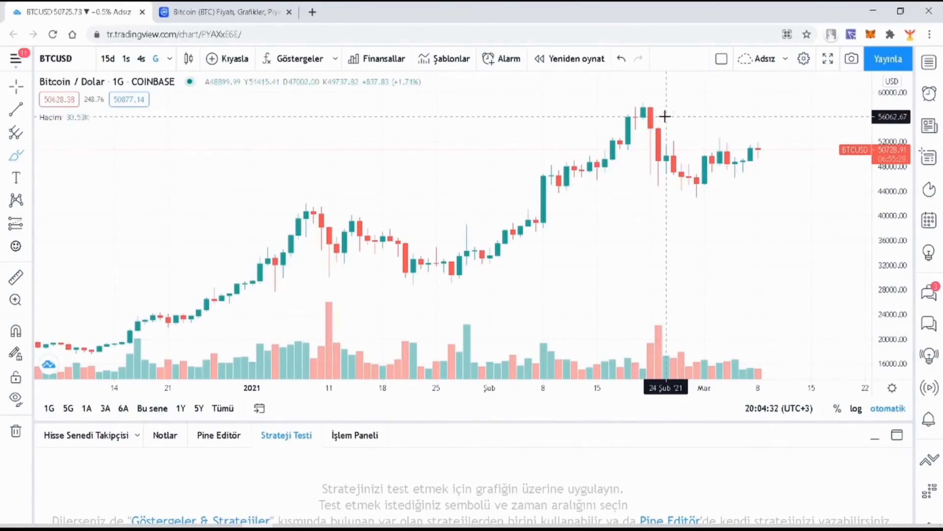
# Mark the February 2021 price peak and the volume bars beneath and after it with brush strokes, removing each stroke
pyautogui.moveTo(655, 103)
pyautogui.mouseDown()
pyautogui.moveTo(621, 147)
pyautogui.moveTo(642, 110)
pyautogui.mouseUp()
pyautogui.hotkey('ctrl', 'z')
pyautogui.moveTo(680, 286); pyautogui.dragTo(635, 318)
pyautogui.click(646, 95)
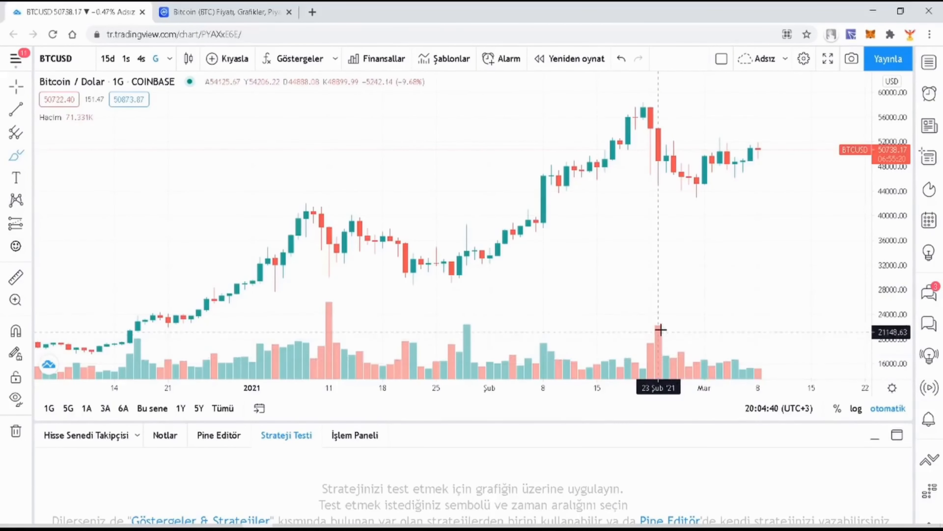
pyautogui.moveTo(660, 327); pyautogui.dragTo(768, 364)
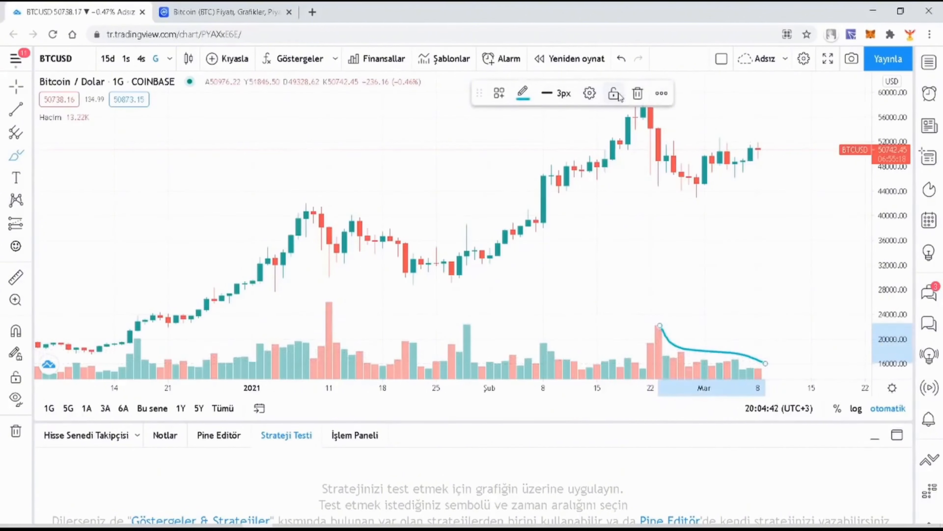
pyautogui.click(637, 93)
# Mark the tall volume bar of 11 January 2021 with a short brush stroke, and delete the stroke
pyautogui.scroll(-3, 625, 280)
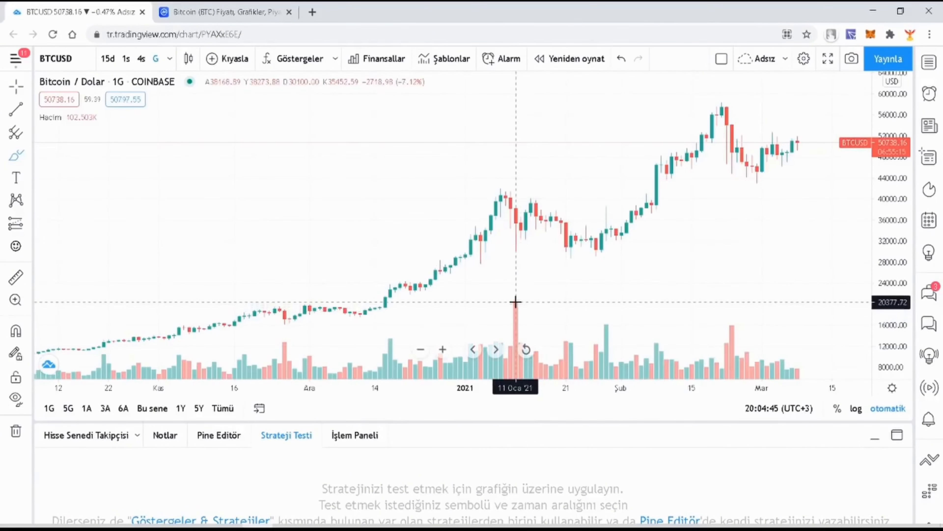
pyautogui.moveTo(514, 303); pyautogui.dragTo(522, 304)
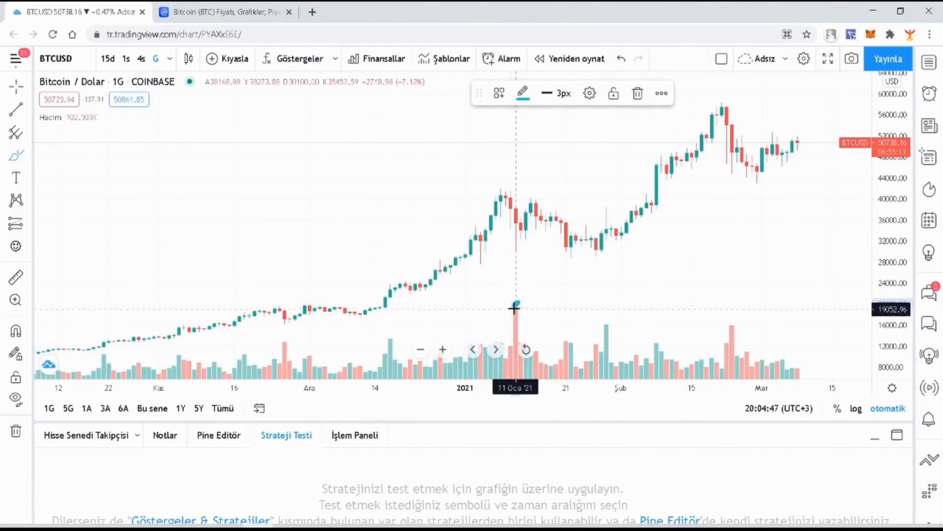
pyautogui.press('Delete')
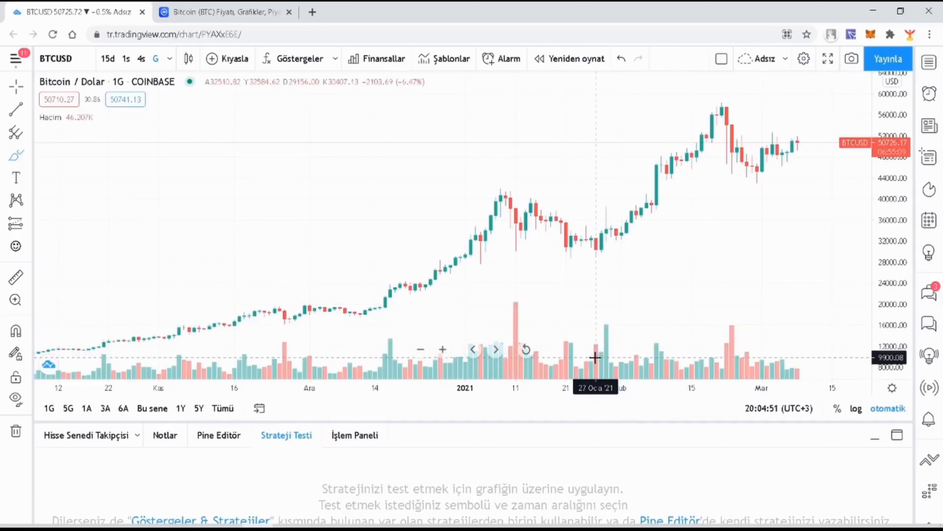
pyautogui.scroll(3, 619, 347)
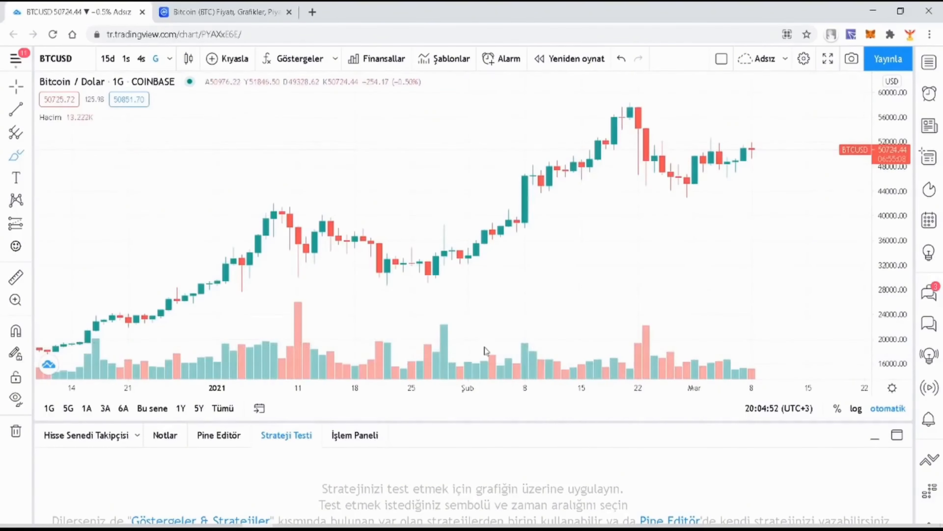
pyautogui.scroll(-4, 429, 354)
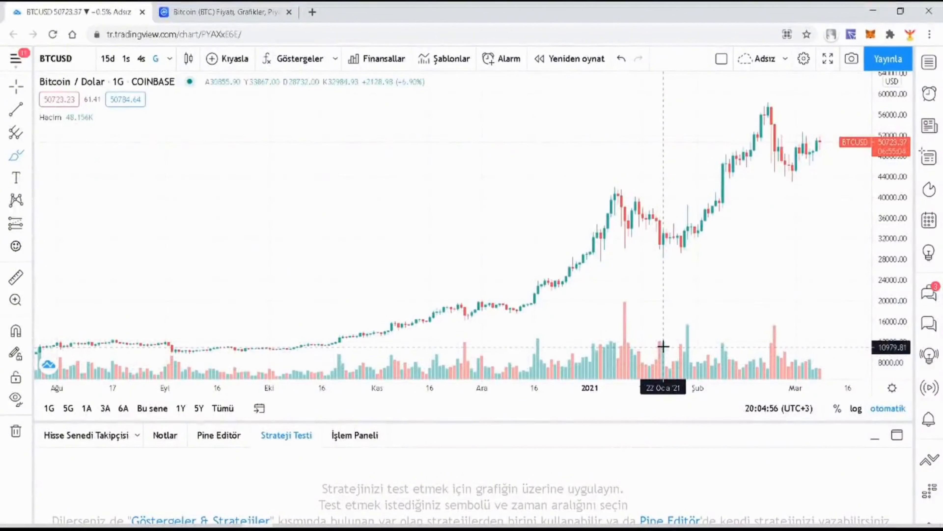
# Examine the BTCUSD candles from December 2020 to March 2021 more closely with the crosshair cursor
pyautogui.scroll(3, 690, 348)
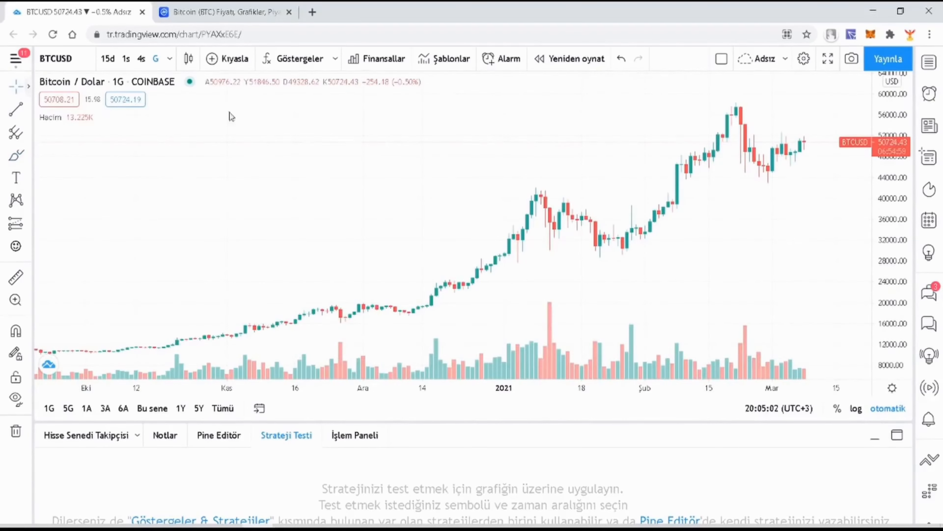
pyautogui.moveTo(469, 159); pyautogui.dragTo(105, 133)
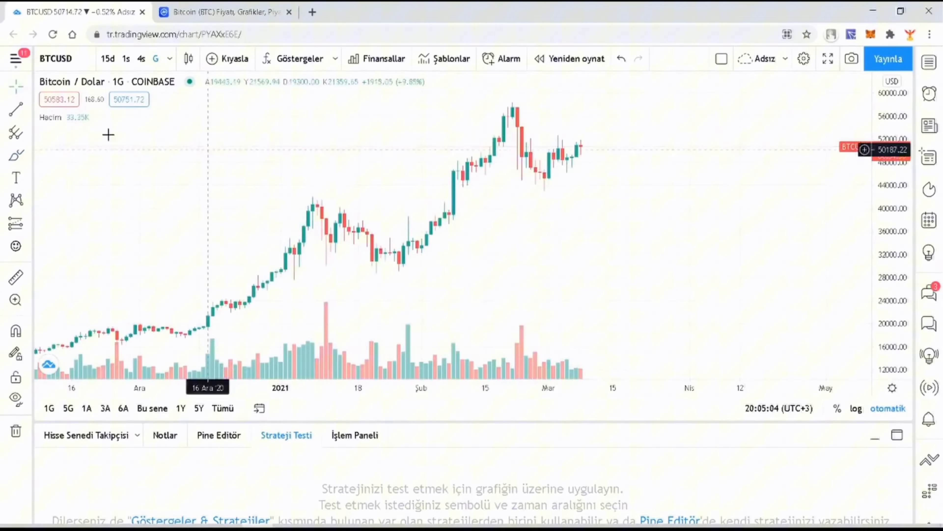
pyautogui.click(29, 87)
pyautogui.moveTo(382, 134); pyautogui.dragTo(481, 181)
pyautogui.scroll(3, 583, 160)
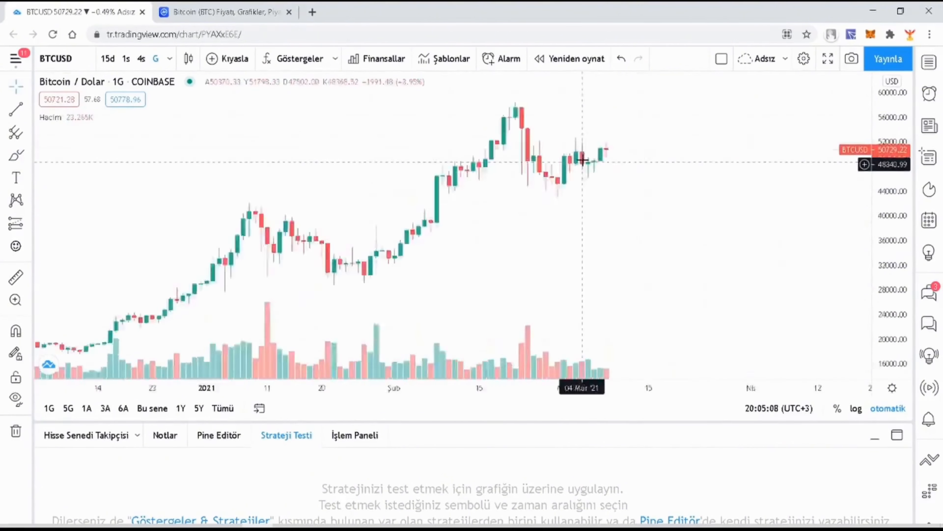
pyautogui.scroll(10, 583, 160)
pyautogui.scroll(-7, 293, 163)
# Try the other cursor styles, including the arrow, on the chart and return to the crosshair
pyautogui.click(29, 87)
pyautogui.click(71, 114)
pyautogui.moveTo(372, 192); pyautogui.dragTo(468, 220)
pyautogui.click(28, 88)
pyautogui.click(71, 137)
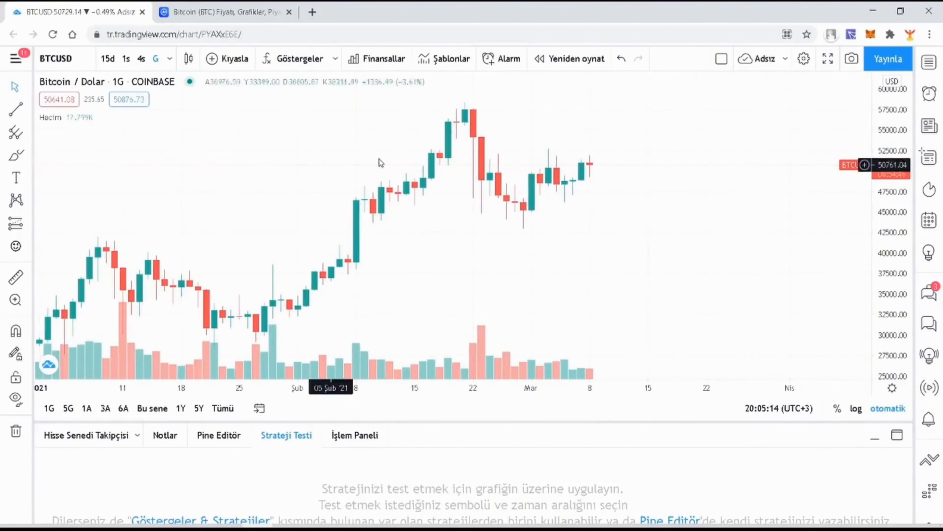
pyautogui.moveTo(380, 163); pyautogui.dragTo(416, 162)
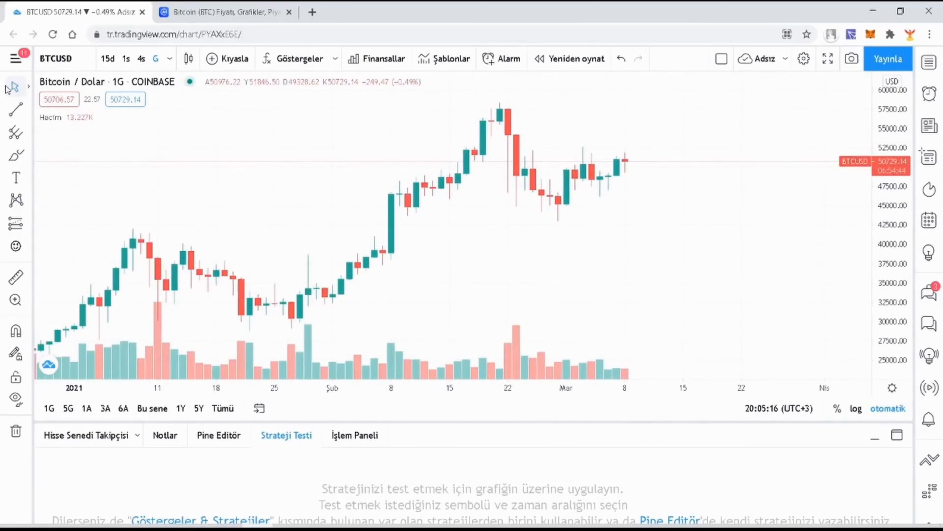
pyautogui.click(28, 87)
pyautogui.click(63, 90)
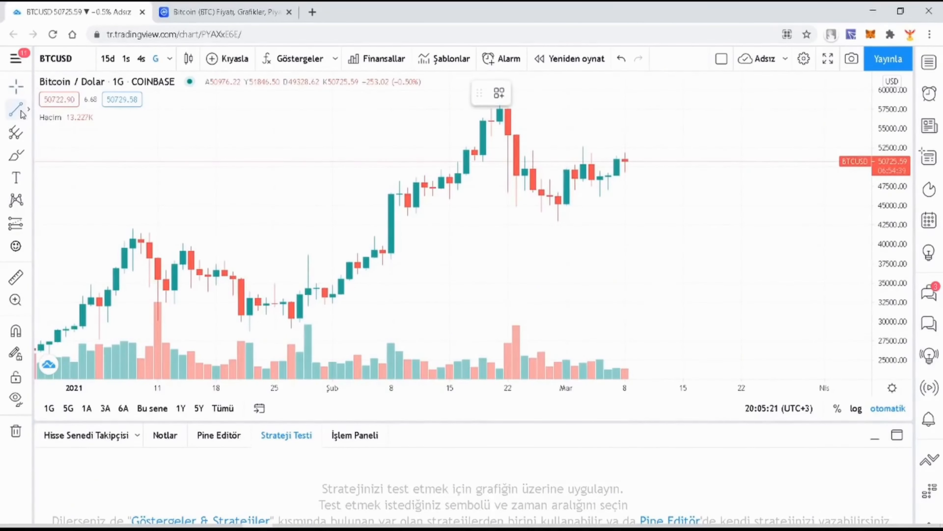
# Add the line tools Trend Çizgisi, Yatay Çizgi, Dikey Çizgi, Ok İşareti and Işın to the favourite drawing tools
pyautogui.click(29, 111)
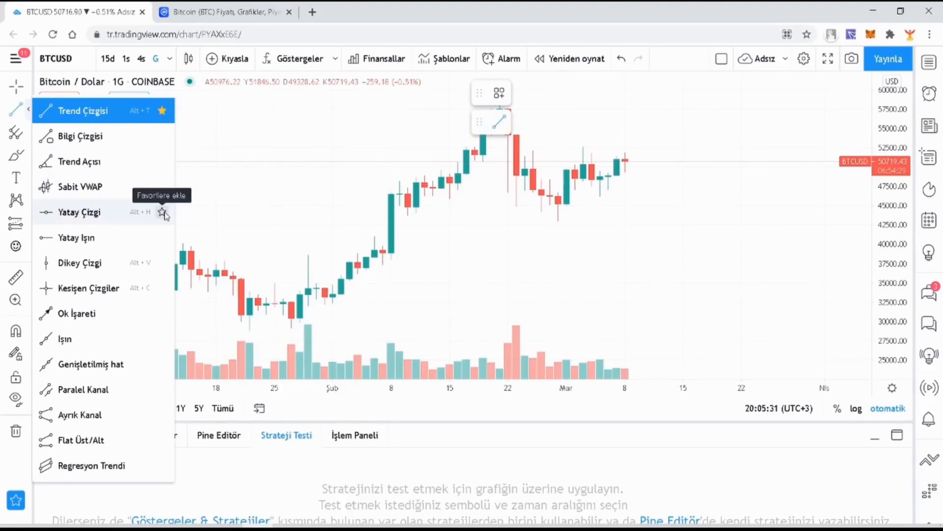
pyautogui.click(163, 213)
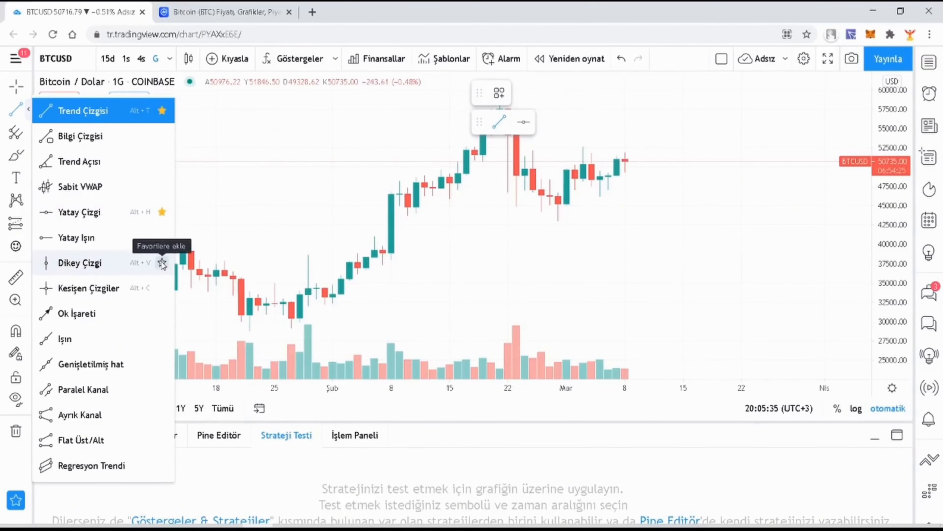
pyautogui.click(162, 263)
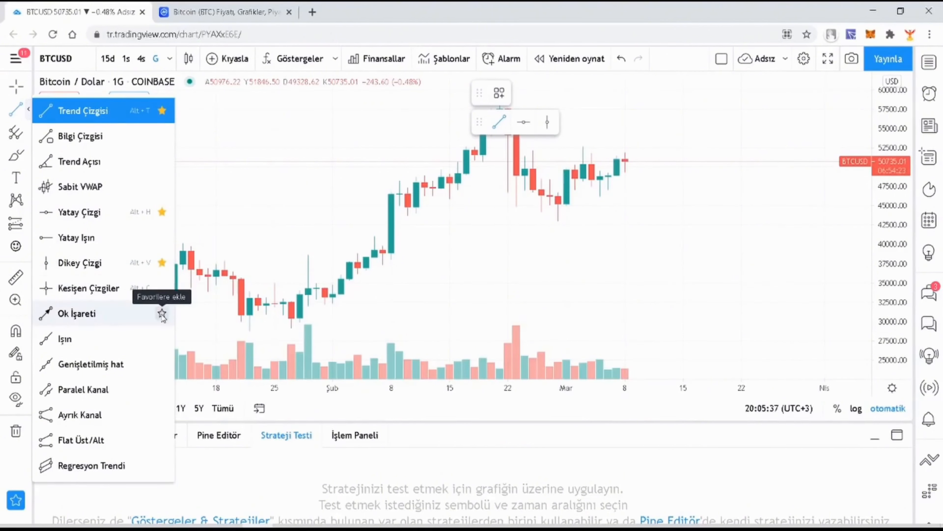
pyautogui.click(162, 313)
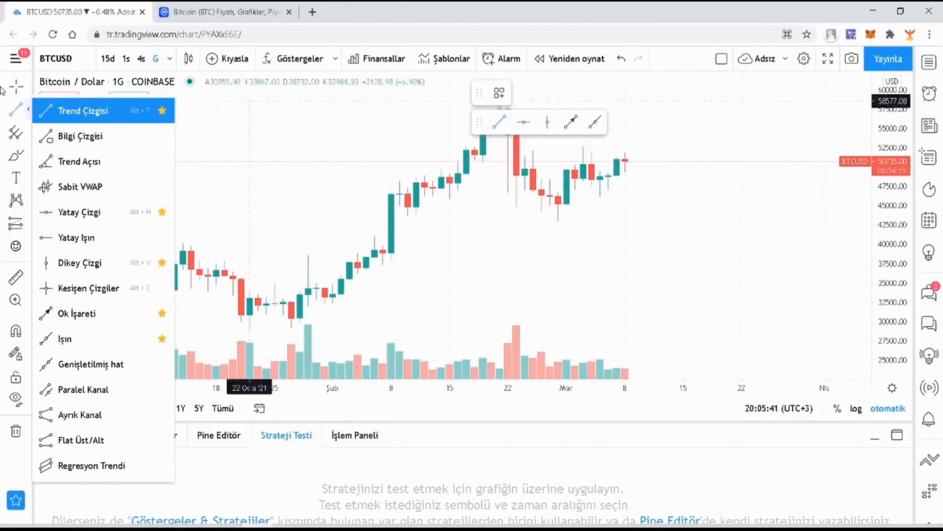
pyautogui.click(9, 114)
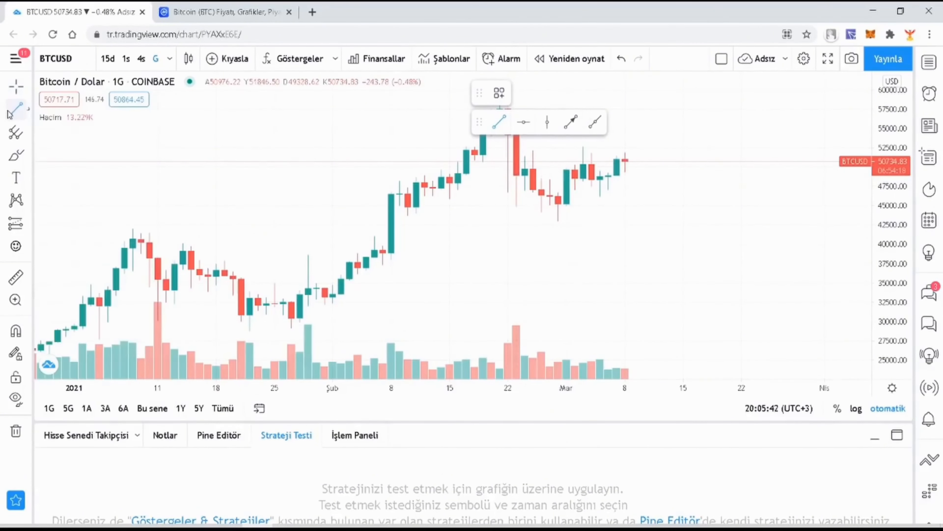
# Circle the area around the floating favourites with a freehand brush stroke, and delete the stroke
pyautogui.click(16, 159)
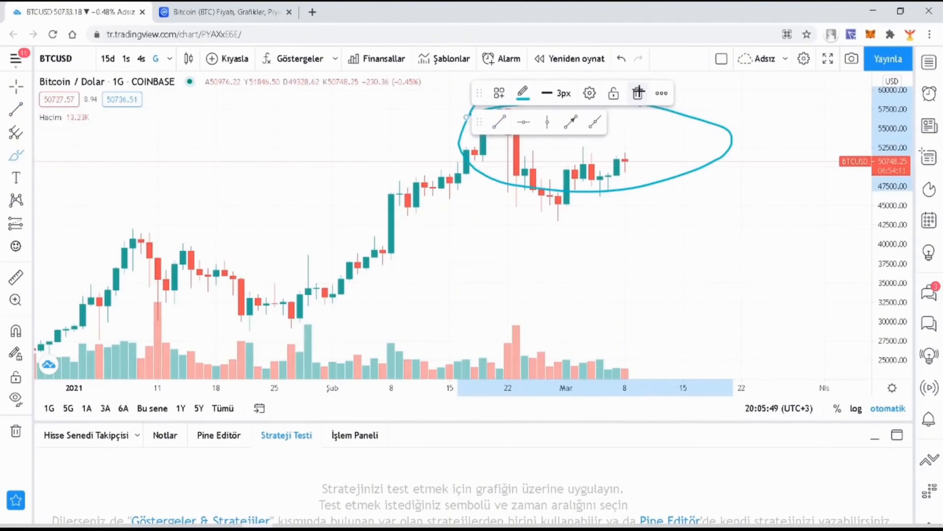
pyautogui.click(638, 92)
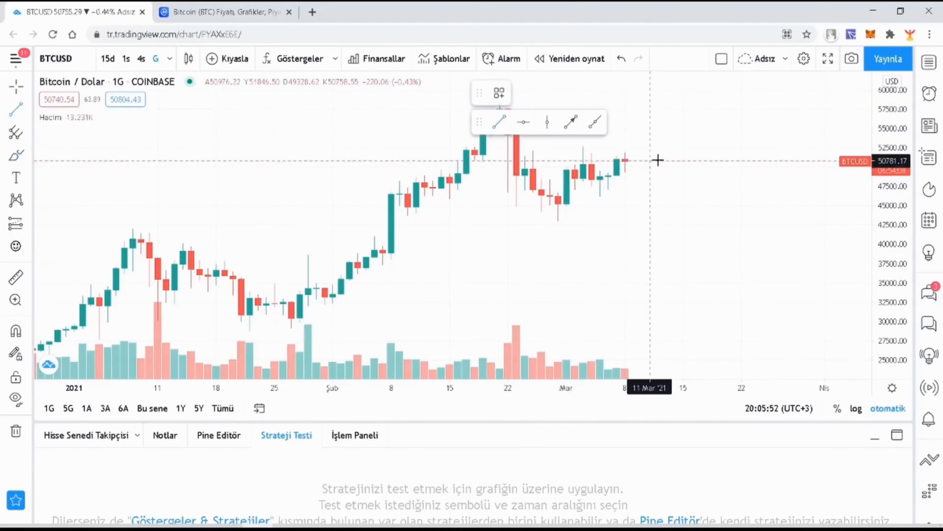
# Draw a trend line from about 28,563 on 27 January 2021 up to about 56,371 on 26 February 2021
pyautogui.scroll(-5, 657, 158)
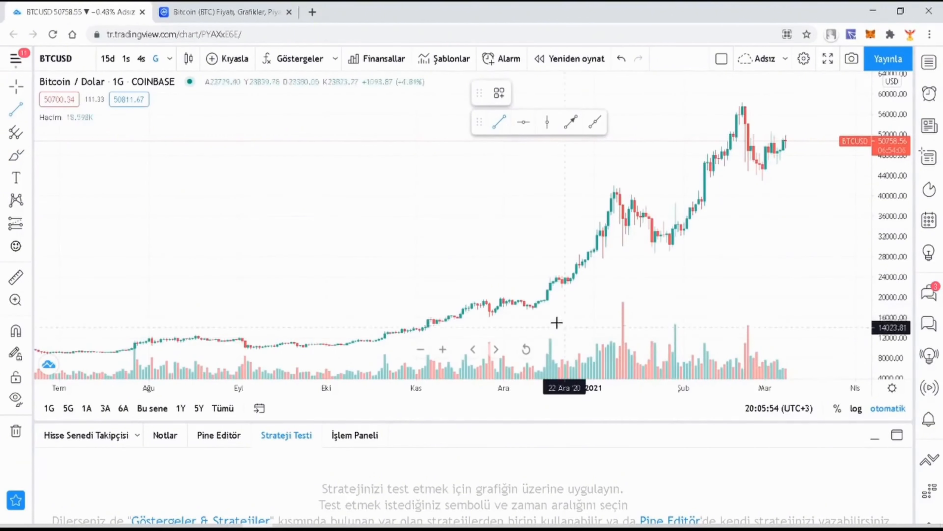
pyautogui.scroll(3, 618, 189)
pyautogui.scroll(-3, 618, 189)
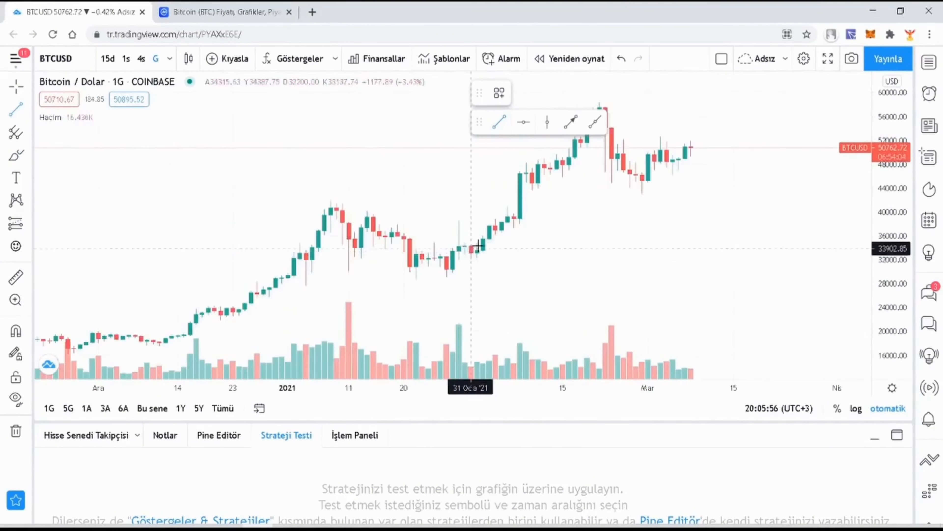
pyautogui.click(594, 257)
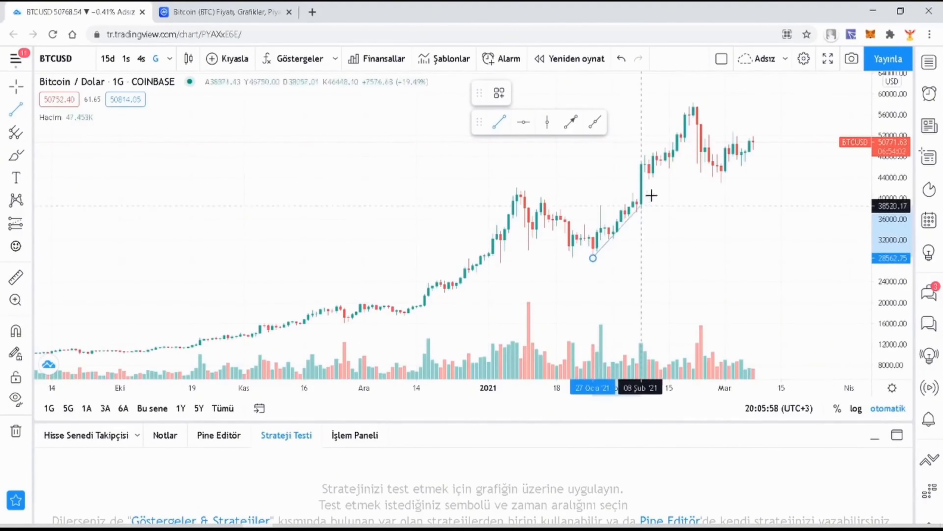
pyautogui.click(712, 112)
# Set the rising trend line's thickness to 3px and its colour to red
pyautogui.click(563, 94)
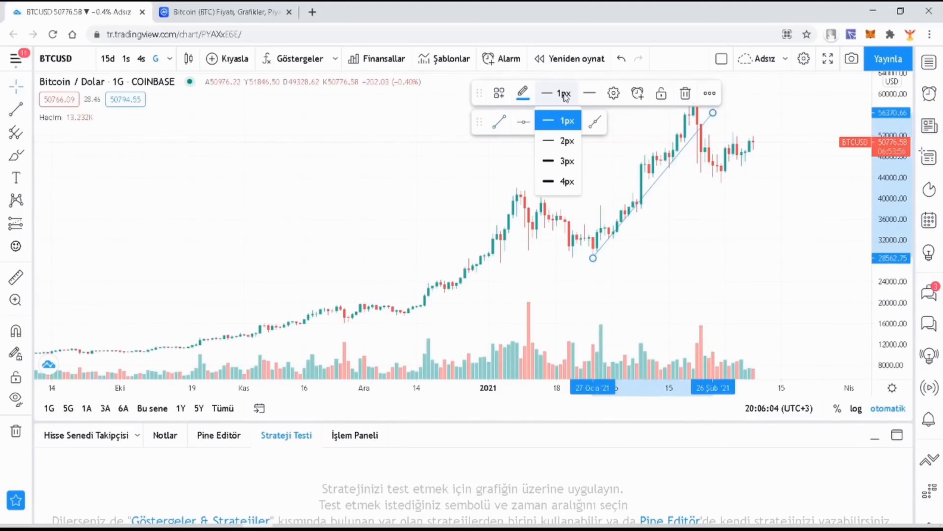
pyautogui.click(563, 161)
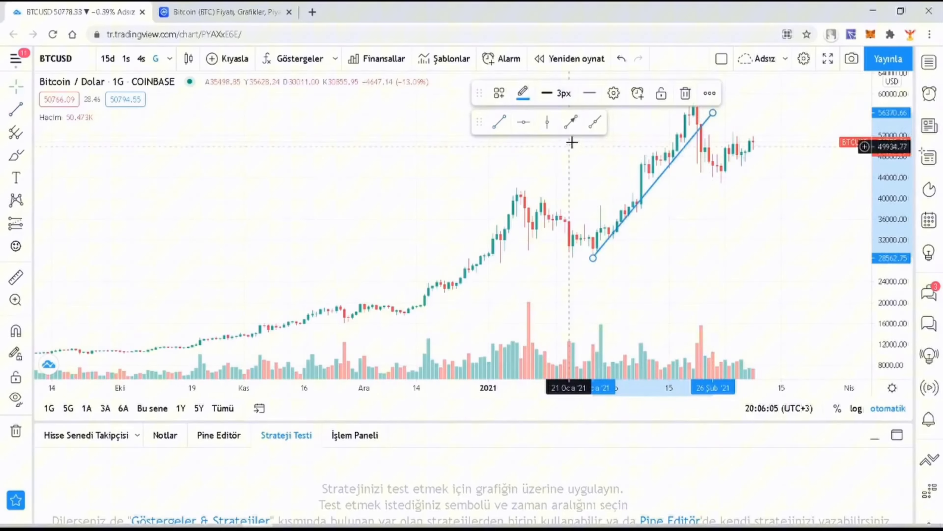
pyautogui.click(522, 94)
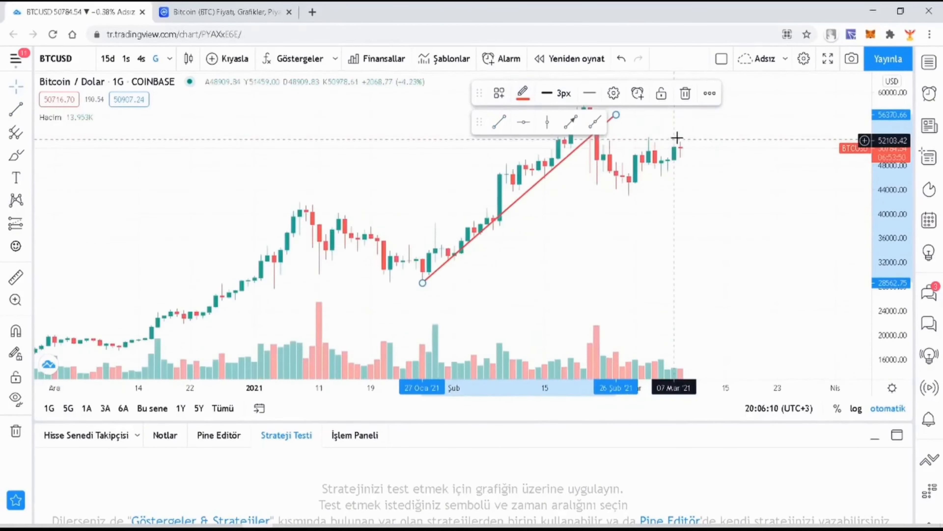
# Place a horizontal line at about 41,556, level with the January 2021 price peak, and inspect it across the chart
pyautogui.scroll(5, 658, 144)
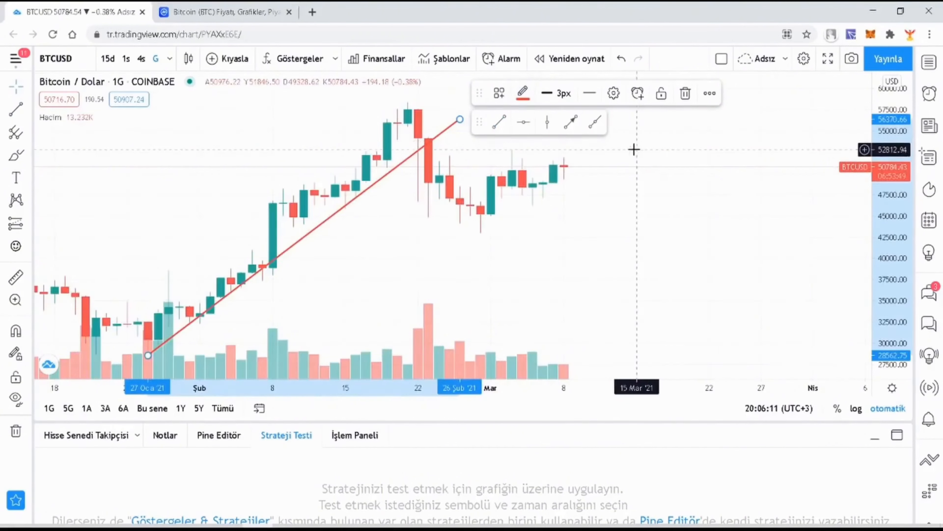
pyautogui.scroll(-4, 635, 150)
pyautogui.click(523, 122)
pyautogui.click(569, 185)
pyautogui.scroll(-6, 678, 204)
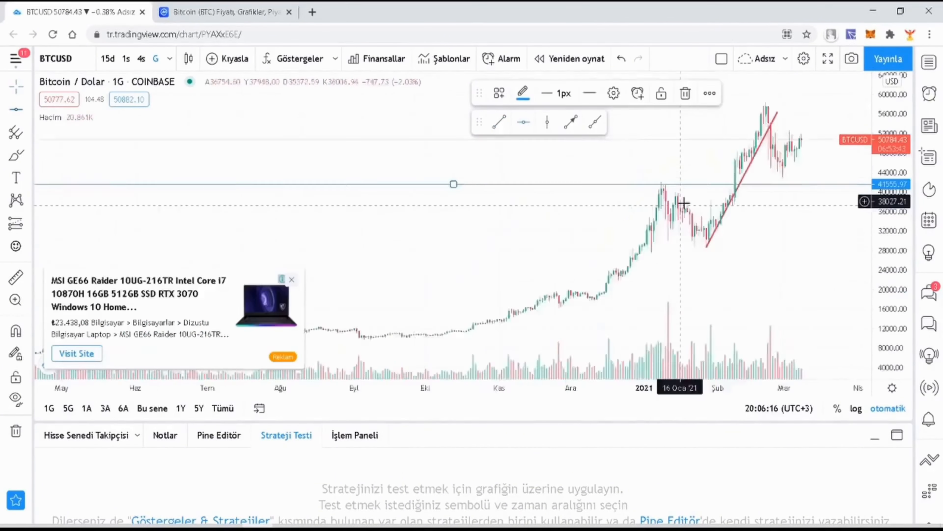
pyautogui.scroll(6, 729, 204)
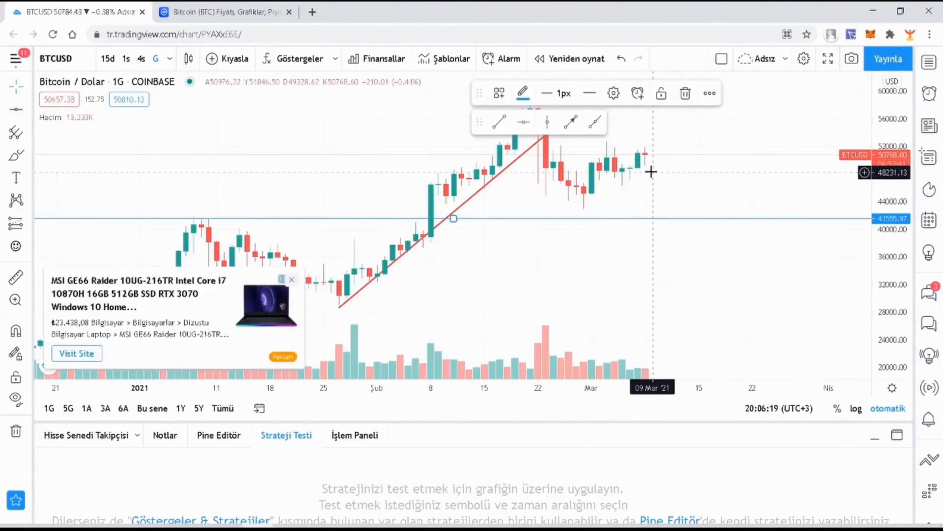
pyautogui.scroll(-5, 652, 186)
pyautogui.scroll(3, 666, 188)
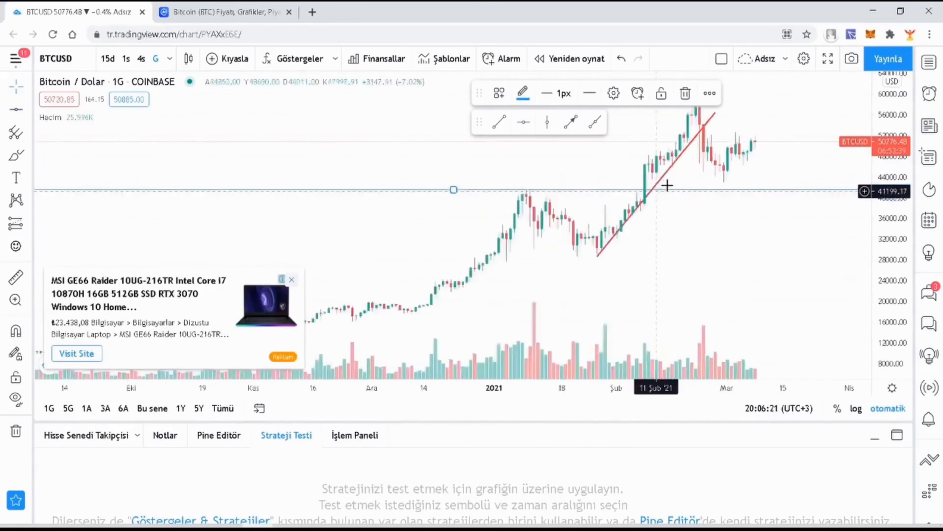
pyautogui.scroll(1, 650, 195)
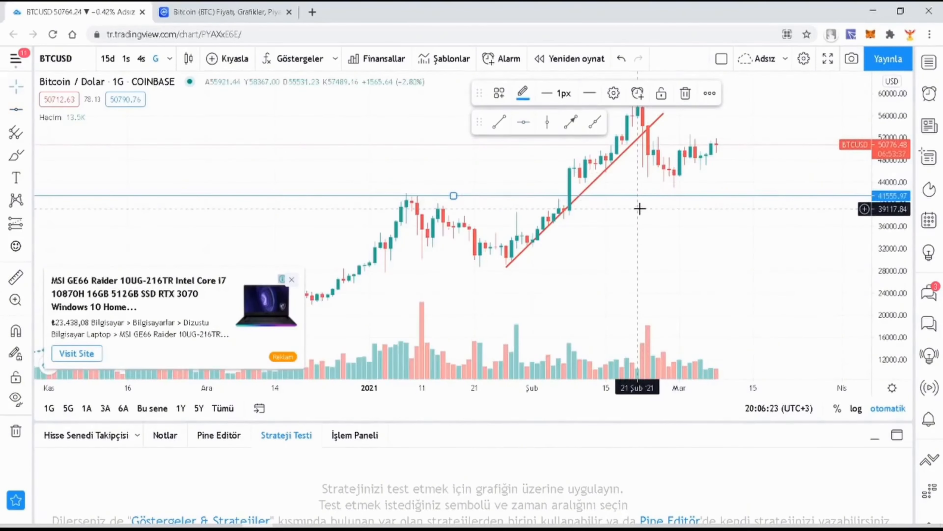
# Place a vertical line at 10 January 2021 and delete it
pyautogui.click(547, 121)
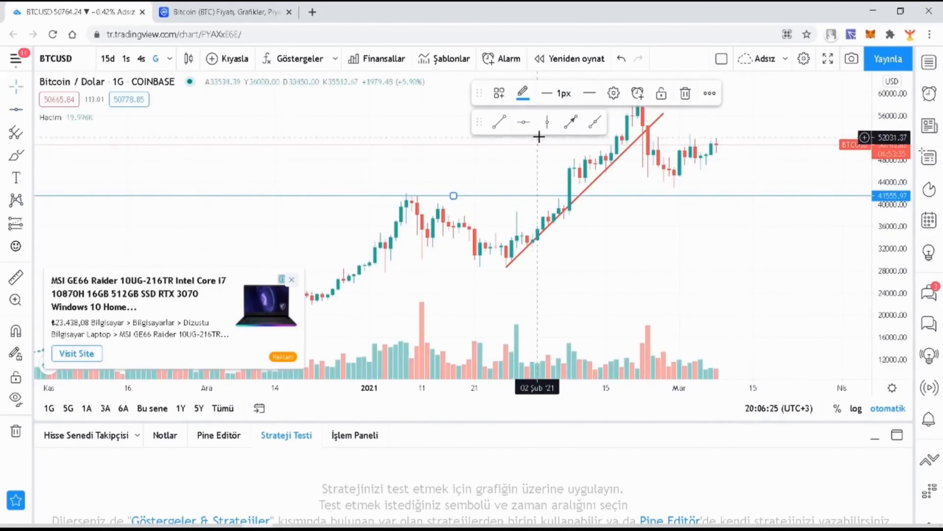
pyautogui.click(415, 169)
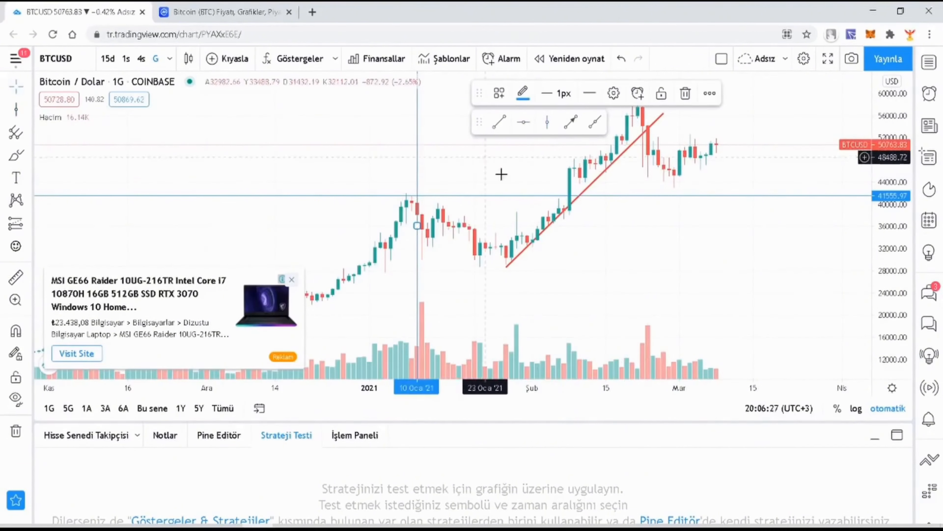
pyautogui.click(685, 97)
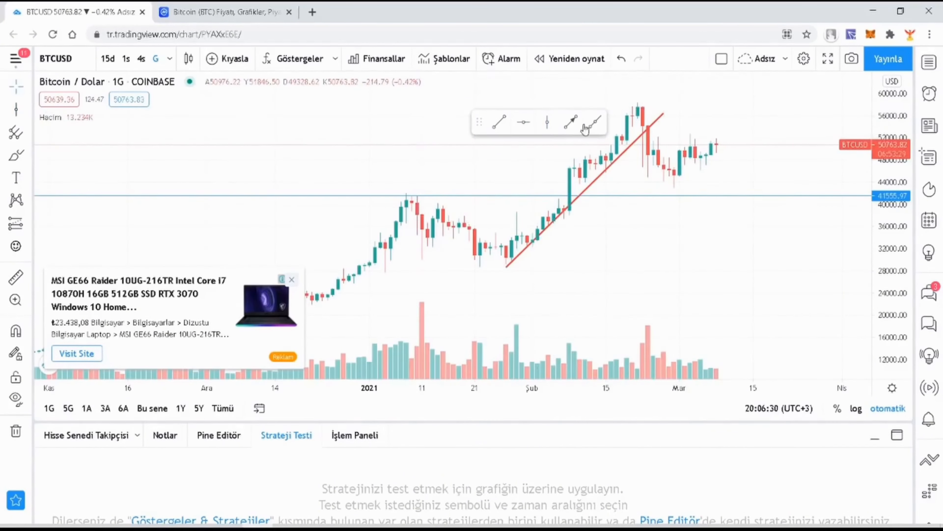
# Remove the vertical line tool, Dikey Çizgi, from the favourite drawing tools
pyautogui.click(30, 111)
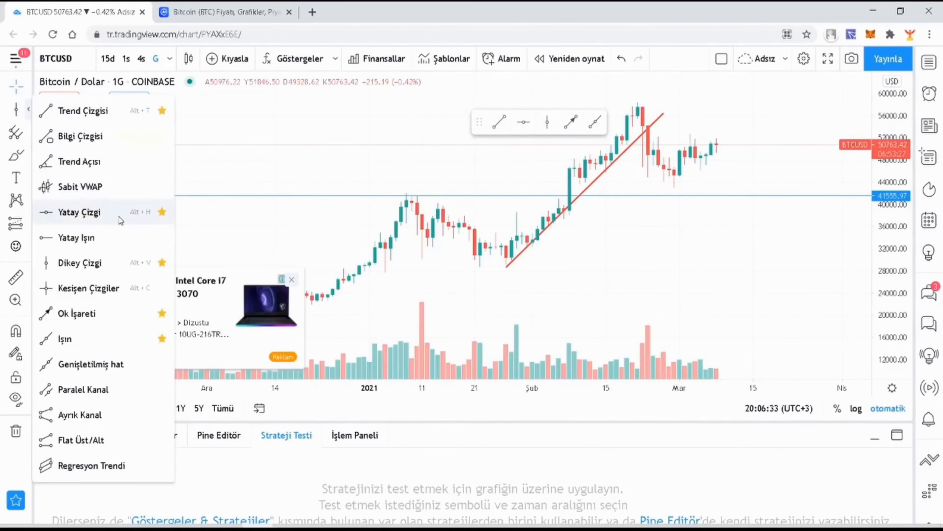
pyautogui.click(162, 263)
# Draw an arrow from about 46,203 on 7 February 2021 to about 59,002 on 21 February 2021
pyautogui.click(549, 123)
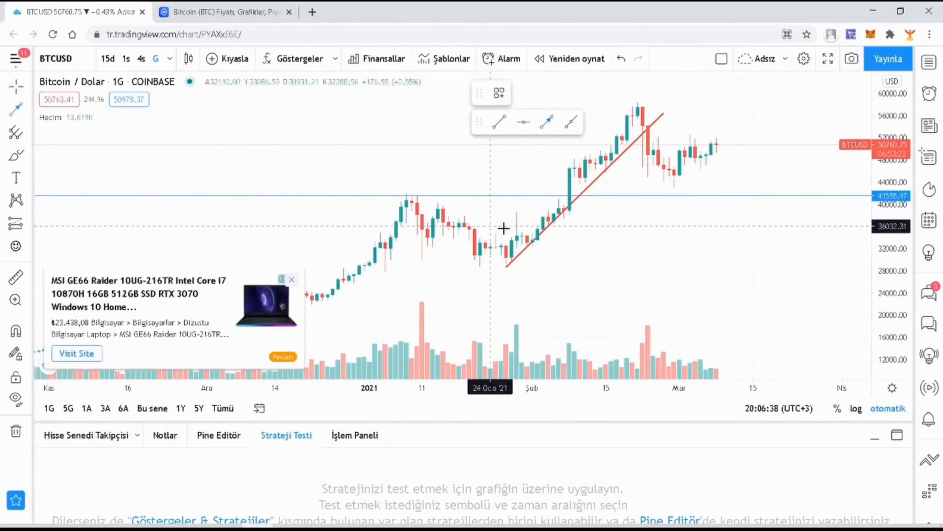
pyautogui.click(564, 170)
pyautogui.click(638, 99)
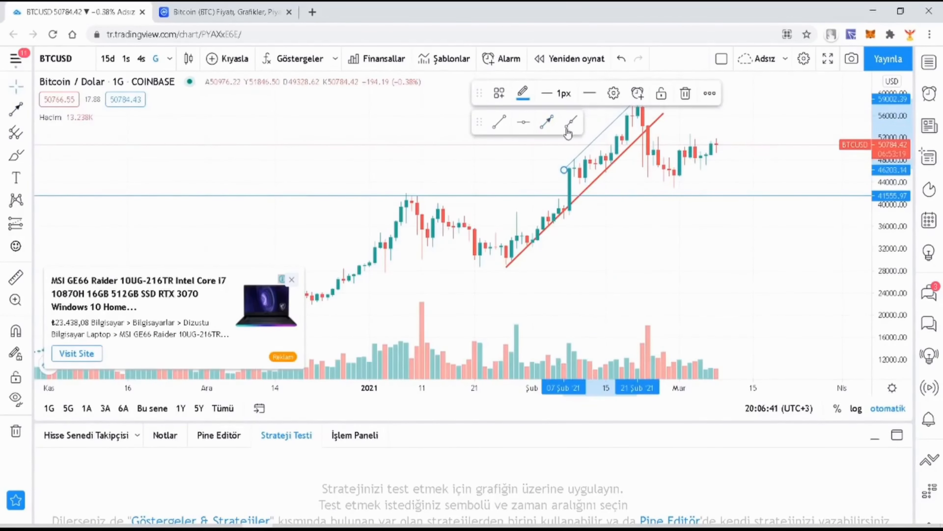
# Set the arrow's thickness to 3px and its colour to green, and deselect it
pyautogui.click(545, 94)
pyautogui.click(560, 160)
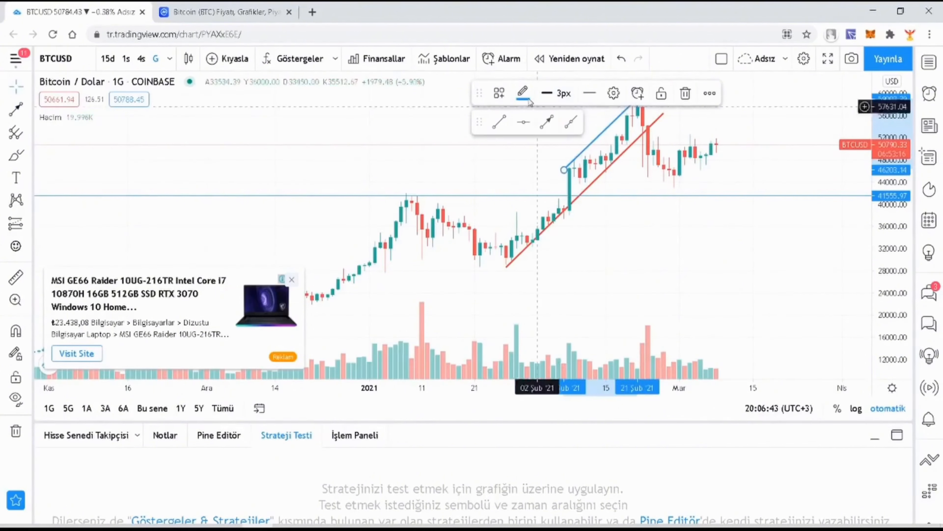
pyautogui.click(522, 93)
pyautogui.click(580, 136)
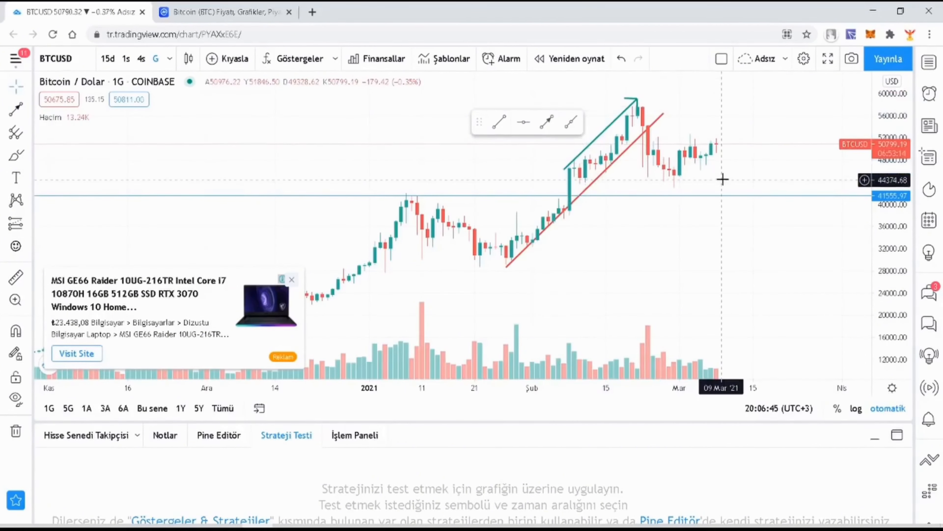
# Draw a ray from the 28 February 2021 low upward through the latest candles, and delete it
pyautogui.scroll(3, 628, 152)
pyautogui.scroll(-2, 646, 165)
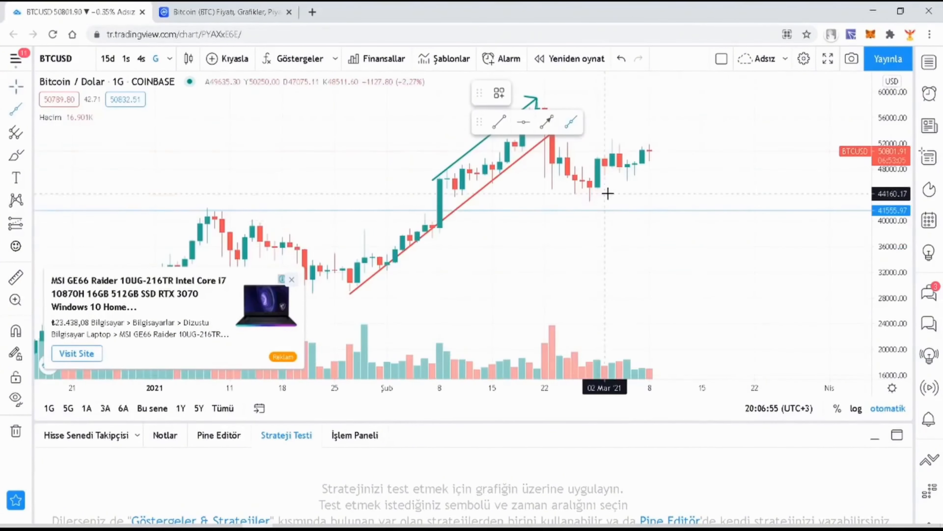
pyautogui.click(589, 196)
pyautogui.click(657, 152)
pyautogui.scroll(-3, 664, 167)
pyautogui.scroll(-2, 664, 167)
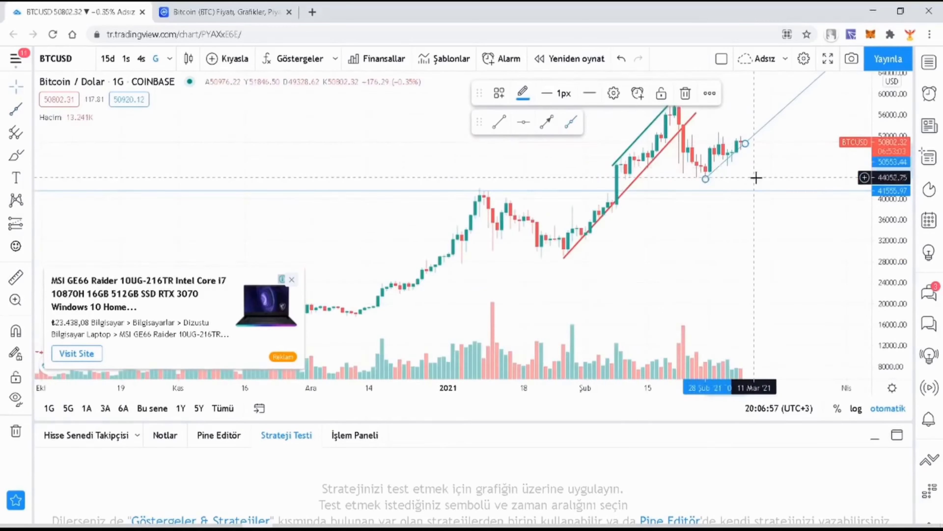
pyautogui.scroll(-1, 756, 177)
pyautogui.press('Delete')
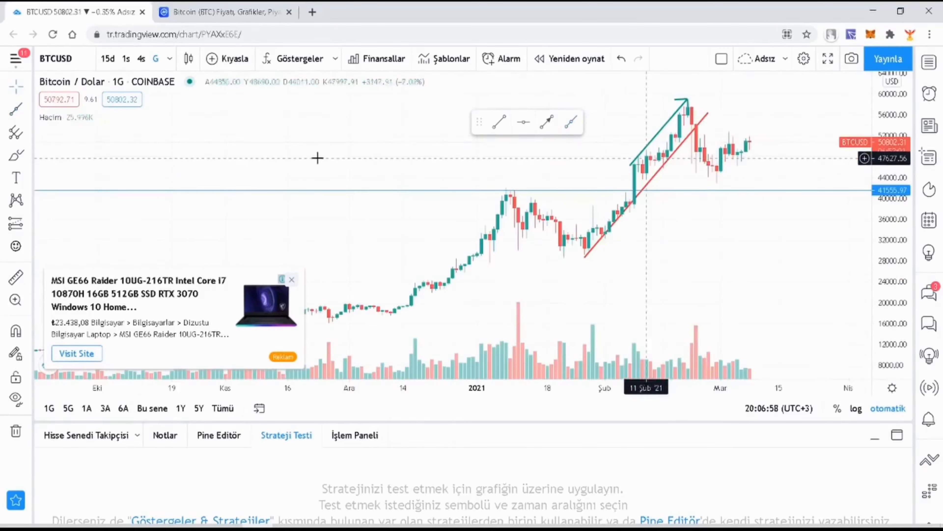
# Draw a pitchfork (Dirgen) from about 40,463 on 8 January 2021 through about 32,813 and 40,099, and delete it
pyautogui.click(28, 133)
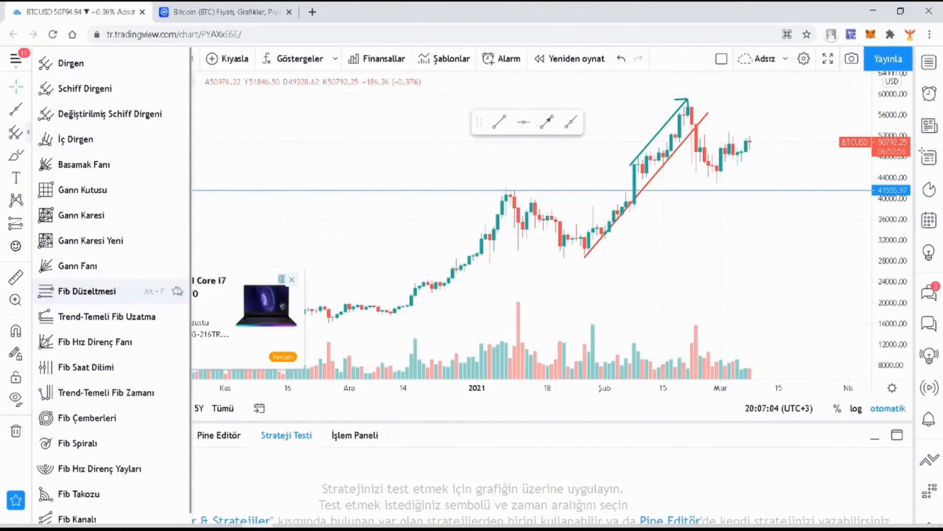
pyautogui.scroll(-1, 133, 420)
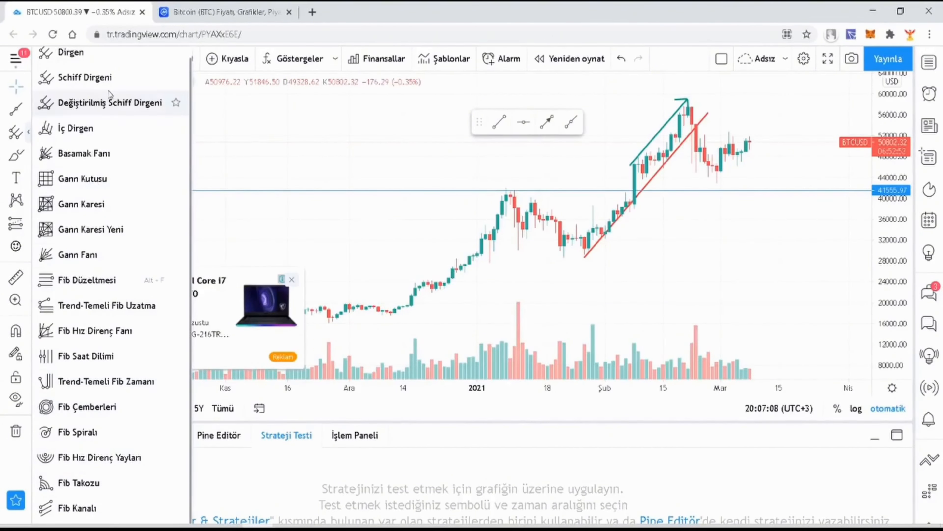
pyautogui.click(107, 61)
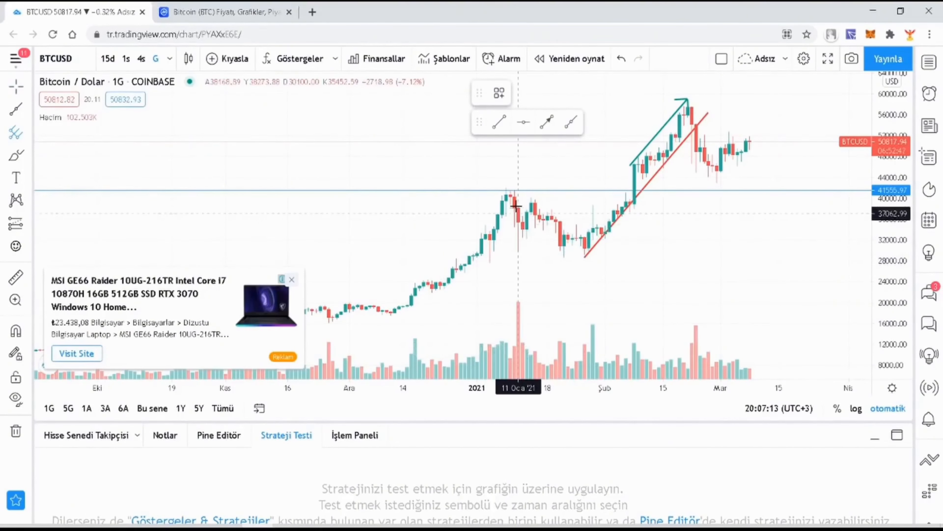
pyautogui.click(507, 195)
pyautogui.click(523, 236)
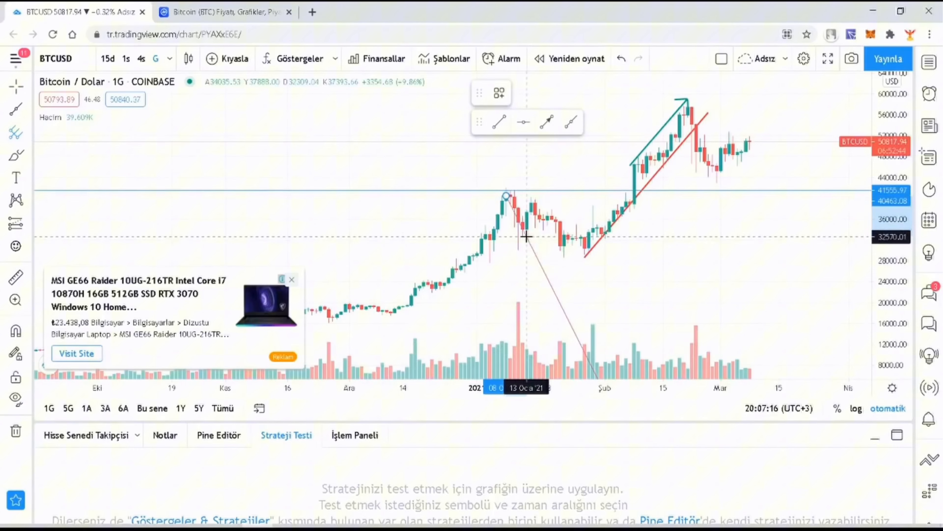
pyautogui.click(532, 195)
pyautogui.scroll(2, 520, 214)
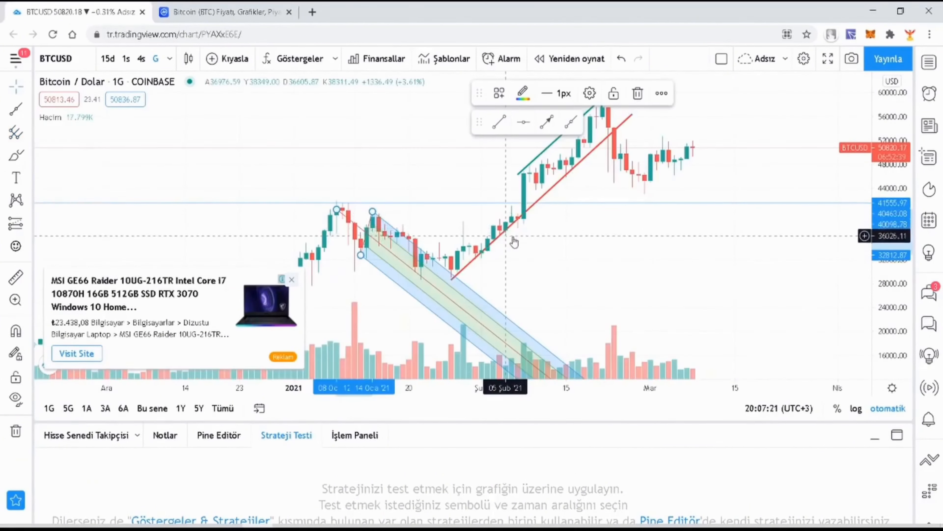
pyautogui.scroll(-4, 513, 239)
pyautogui.click(638, 94)
# Select the pitchfork drawing tool again and switch the chart to the 4-hour interval (4s)
pyautogui.click(16, 132)
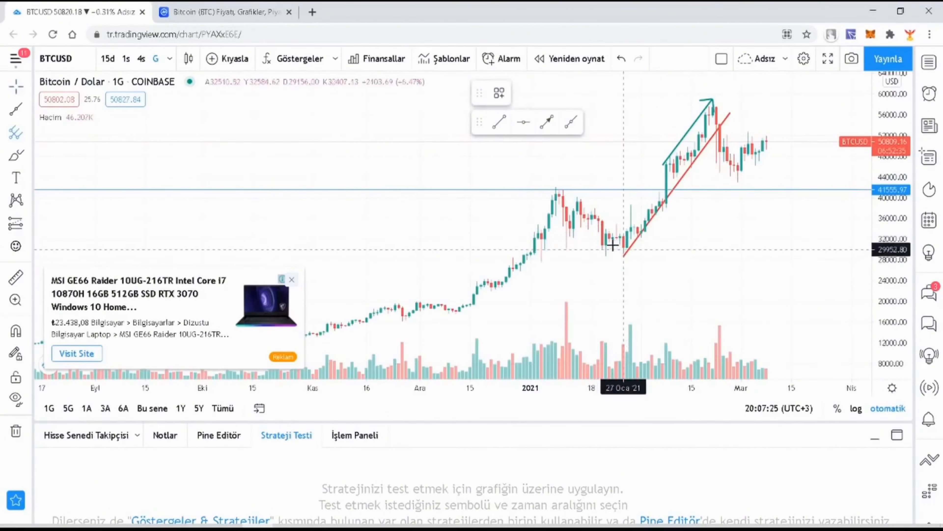
pyautogui.scroll(5, 612, 245)
pyautogui.click(141, 59)
pyautogui.scroll(-8, 589, 167)
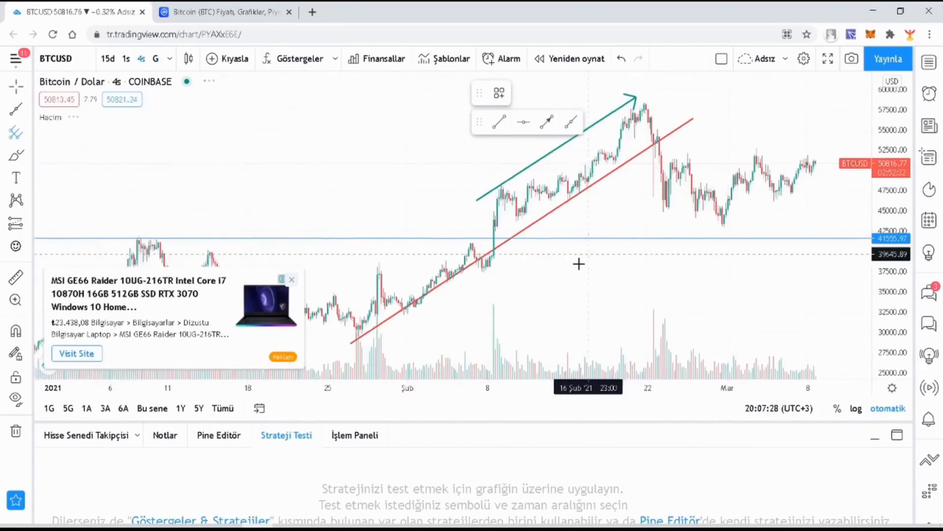
pyautogui.scroll(-3, 579, 264)
# Draw a rising pitchfork from about 28,276 on 22 January 2021, with its other anchors at about 38,363 and 32,004
pyautogui.click(567, 268)
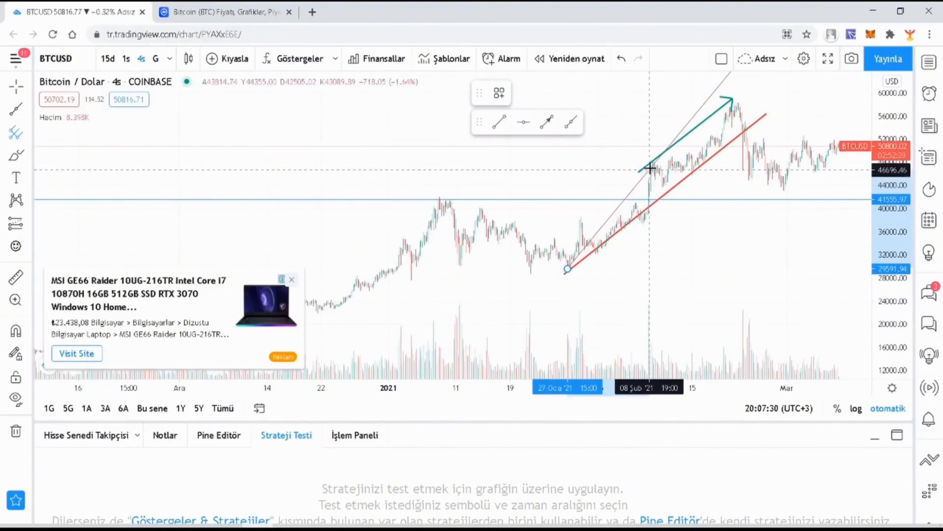
pyautogui.click(598, 254)
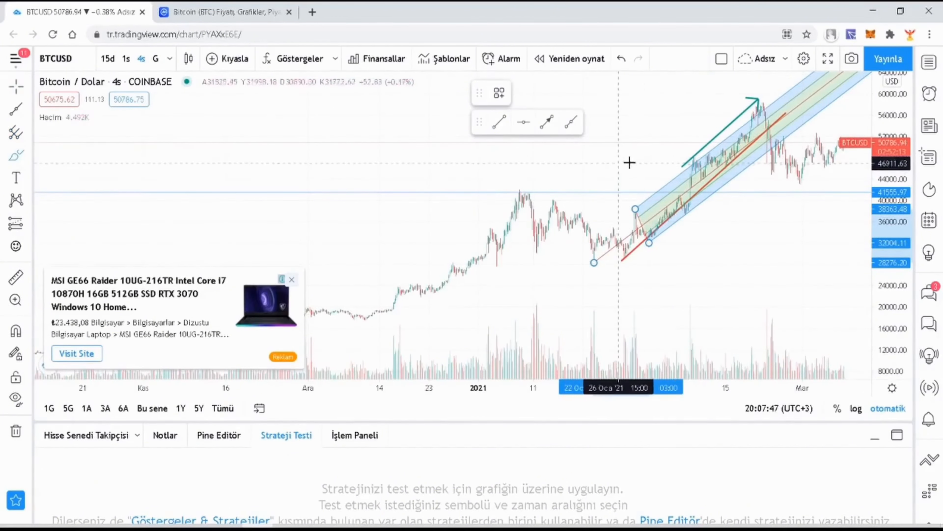
pyautogui.scroll(3, 657, 129)
pyautogui.scroll(-5, 777, 157)
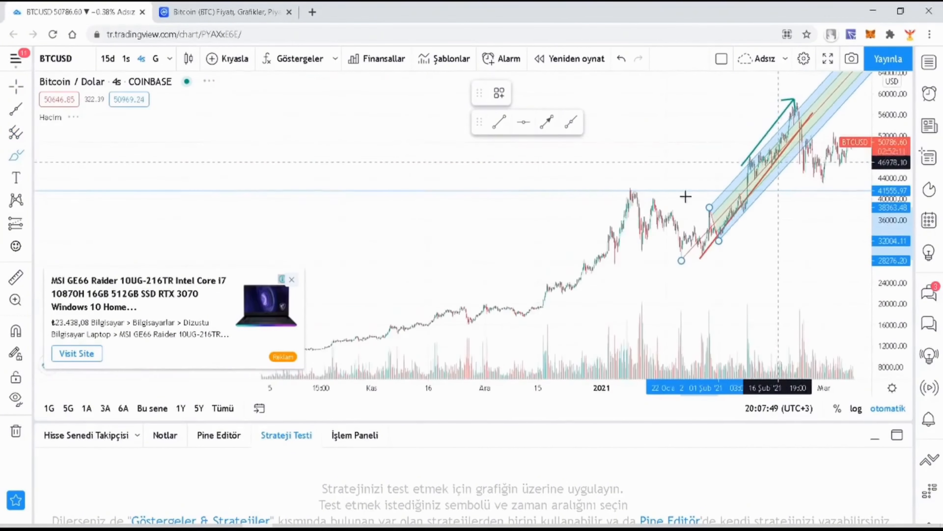
# Close the advertisement over the chart and remove all drawings from the chart
pyautogui.click(292, 280)
pyautogui.click(667, 150)
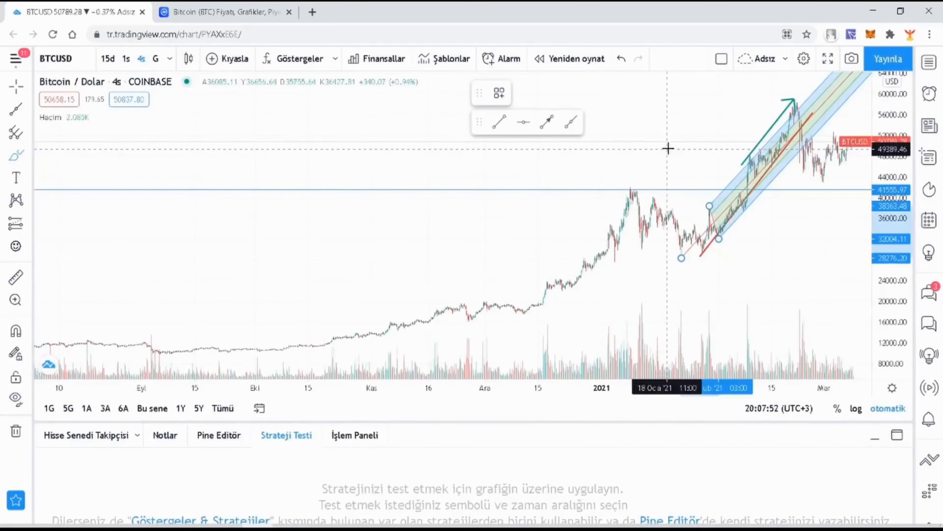
pyautogui.rightClick(647, 139)
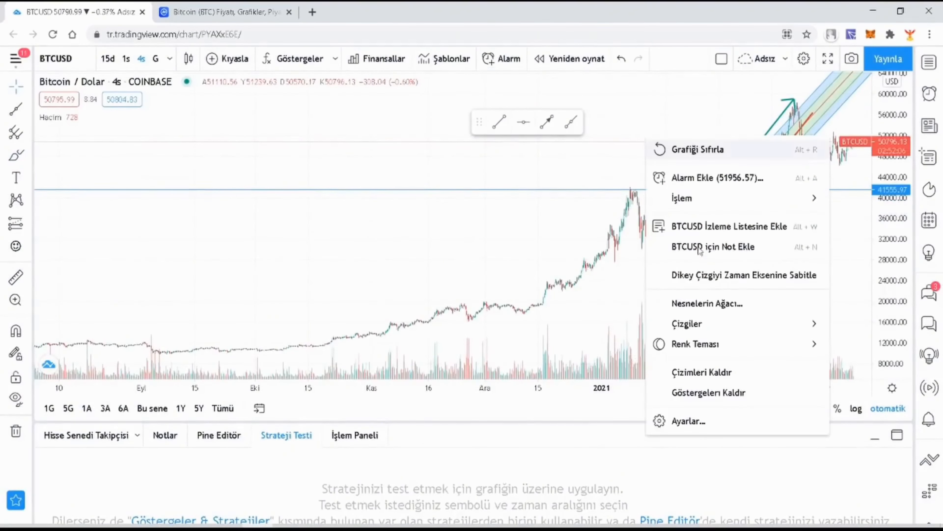
pyautogui.click(727, 372)
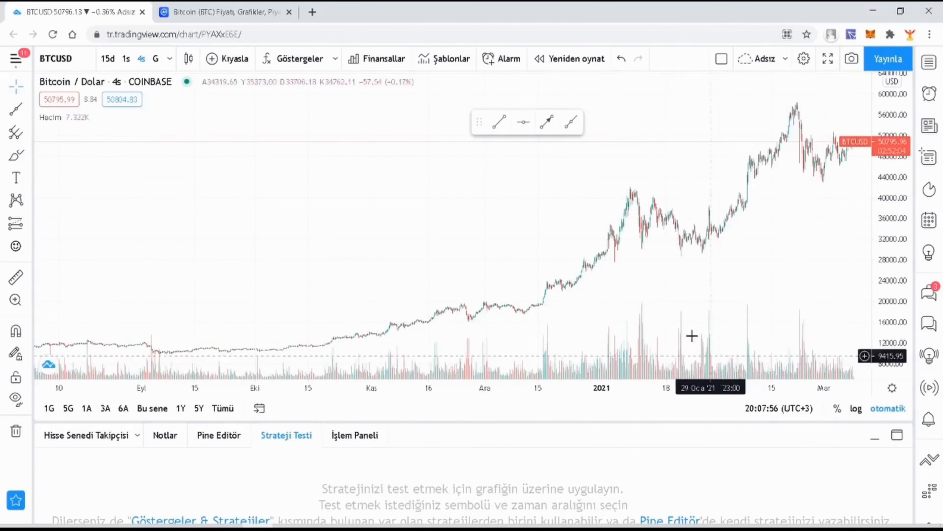
# Change the chart's colour theme (Renk Teması) to dark
pyautogui.scroll(5, 598, 213)
pyautogui.scroll(-5, 606, 219)
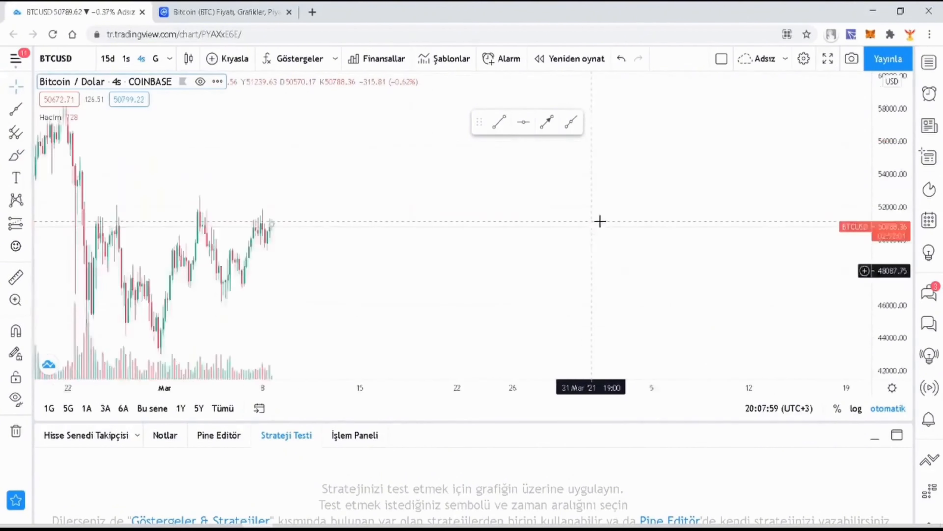
pyautogui.rightClick(608, 216)
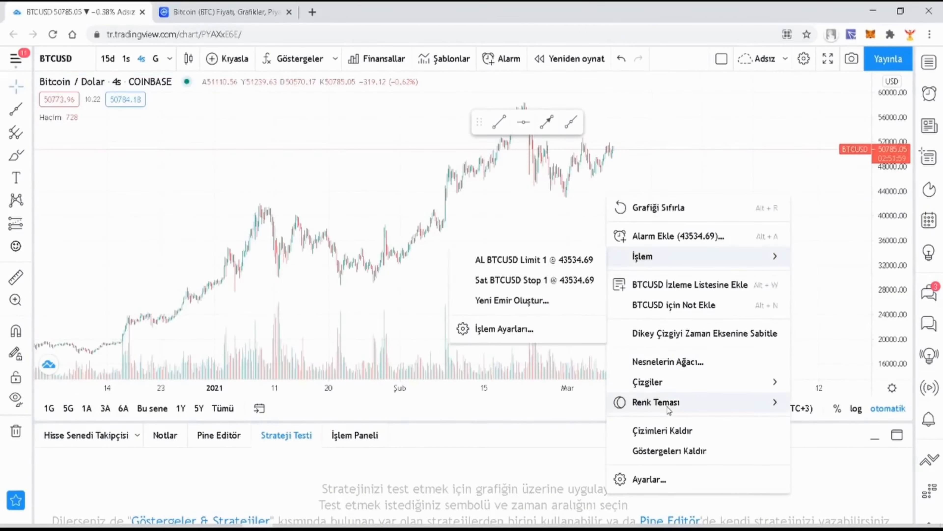
pyautogui.moveTo(762, 405)
pyautogui.click(823, 406)
pyautogui.scroll(8, 739, 208)
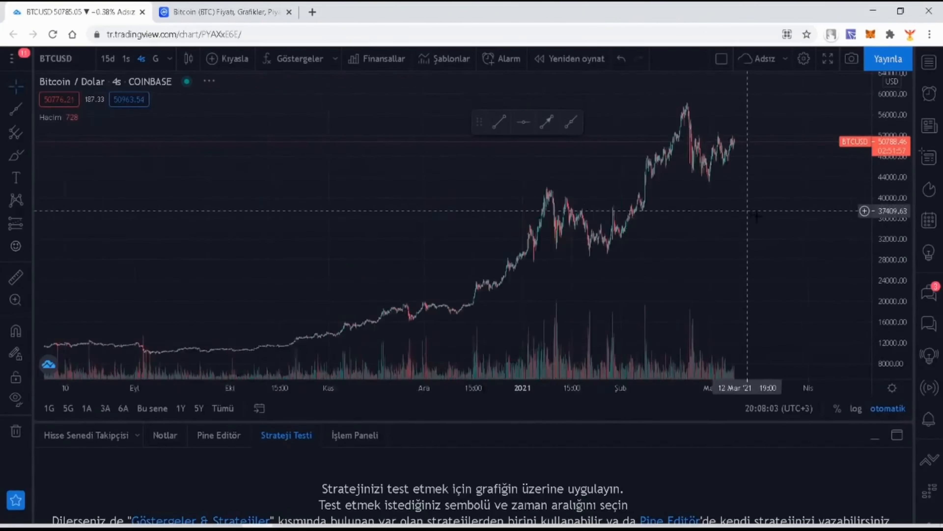
pyautogui.scroll(-4, 780, 174)
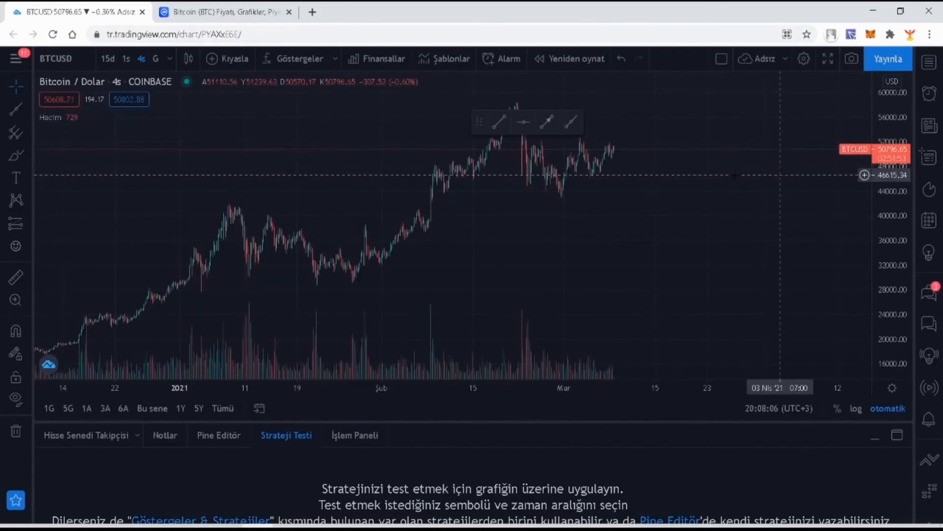
# Add Fırça, Öne Çıkanlar and Dosya konumu to the favourite drawing tools
pyautogui.click(14, 154)
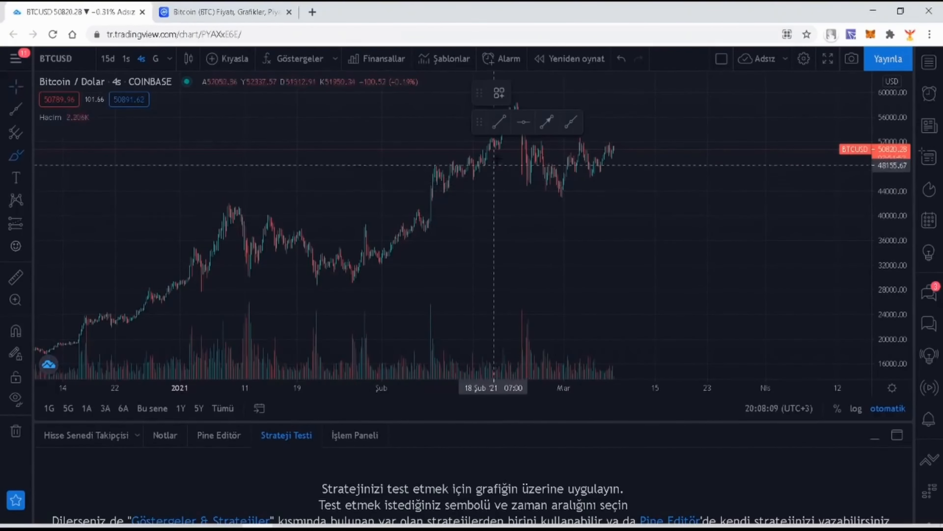
pyautogui.click(28, 156)
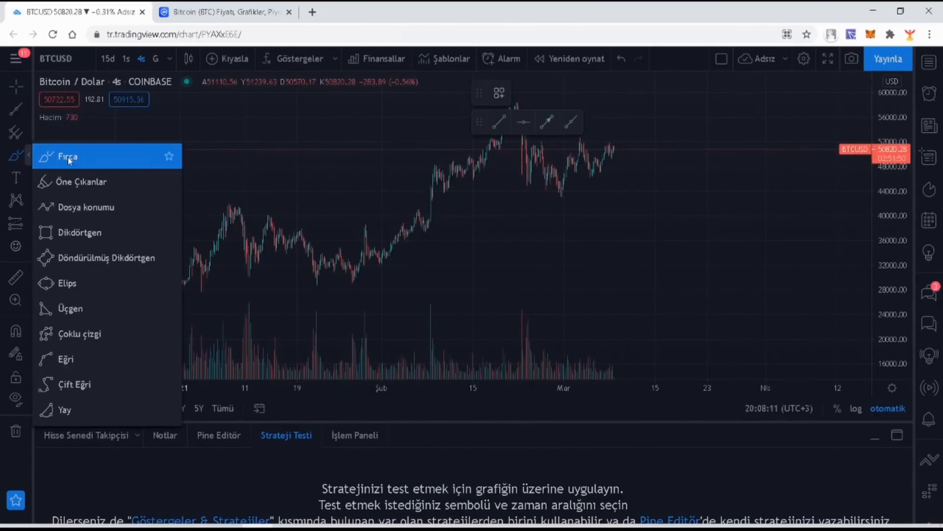
pyautogui.click(168, 156)
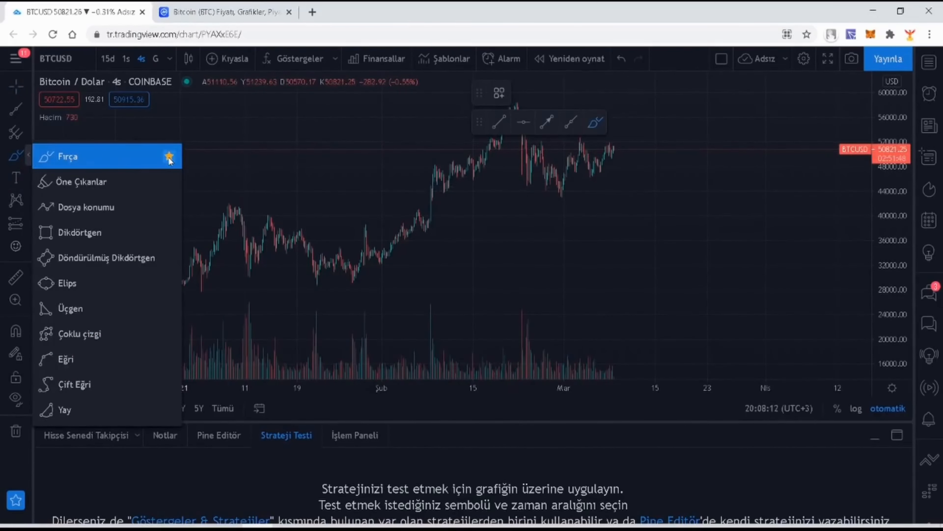
pyautogui.click(168, 184)
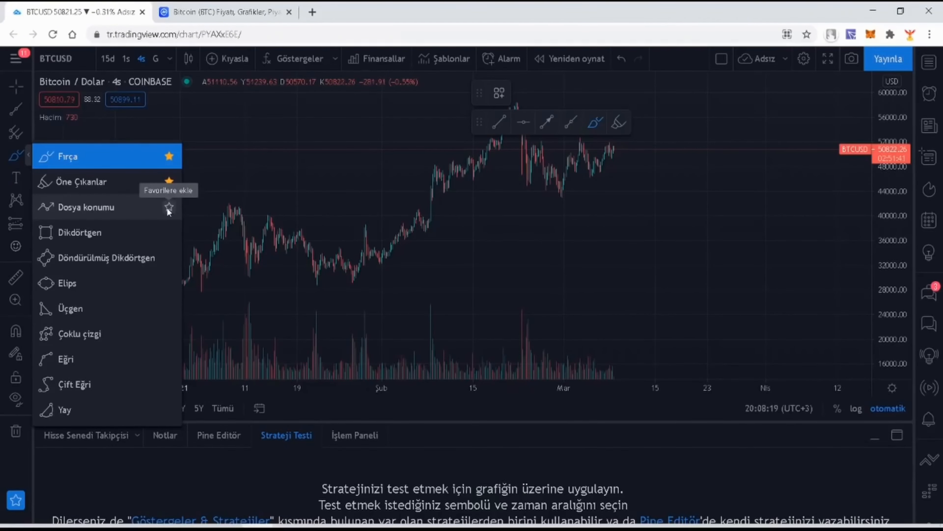
pyautogui.click(168, 207)
# Draw a zigzag path from the late January 2021 low through the swing points to the February peak, and cancel it
pyautogui.click(643, 121)
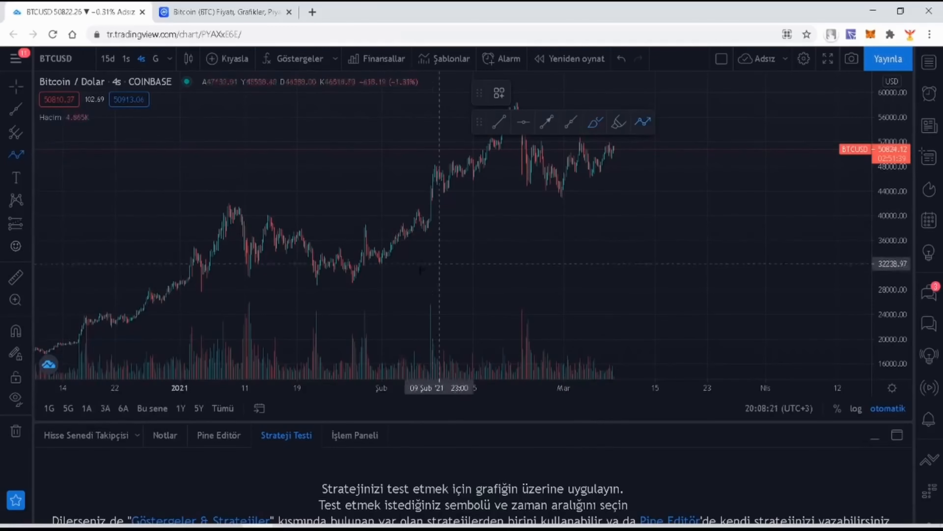
pyautogui.click(354, 282)
pyautogui.click(366, 225)
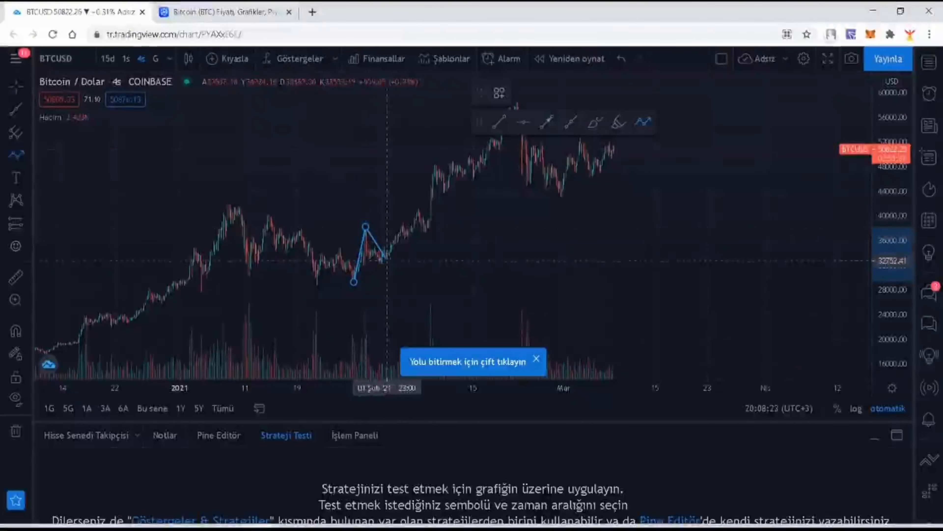
pyautogui.click(387, 260)
pyautogui.click(423, 209)
pyautogui.click(427, 231)
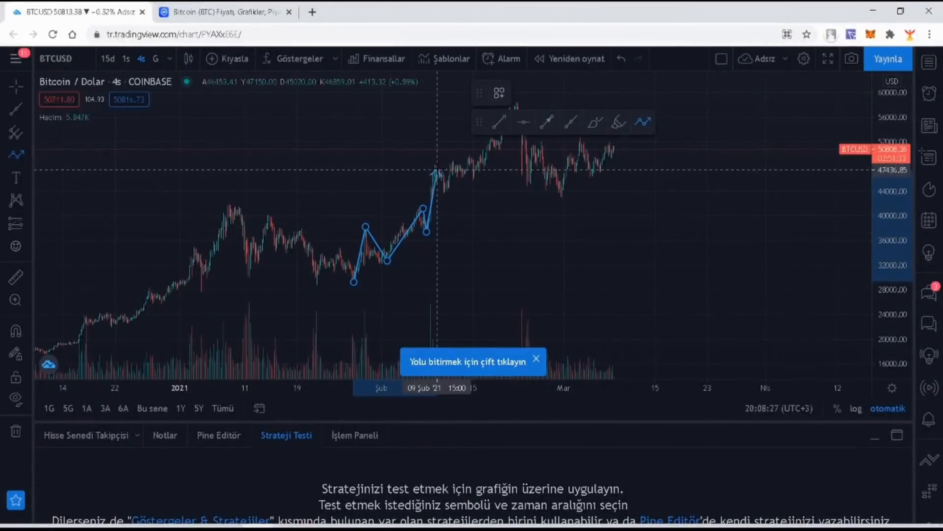
pyautogui.click(439, 164)
pyautogui.click(450, 189)
pyautogui.scroll(3, 483, 159)
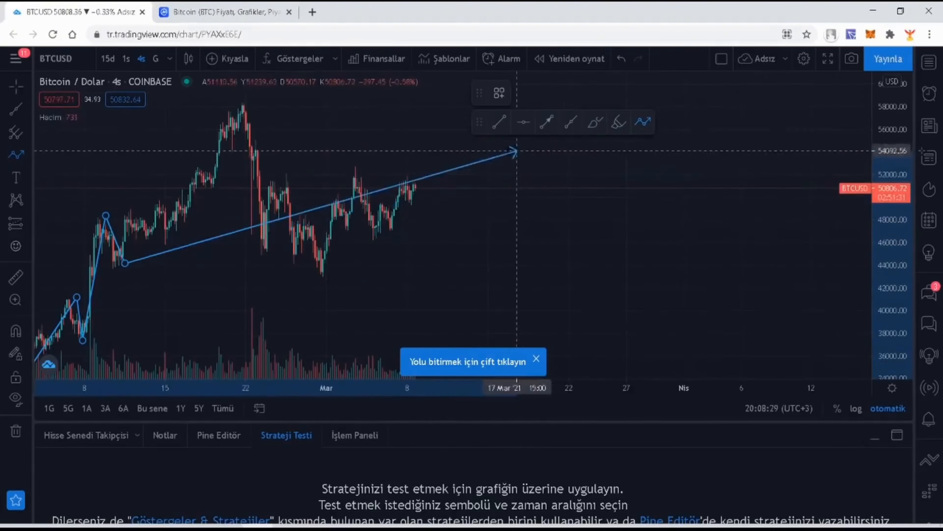
pyautogui.click(246, 109)
pyautogui.scroll(-5, 260, 121)
pyautogui.press('Escape')
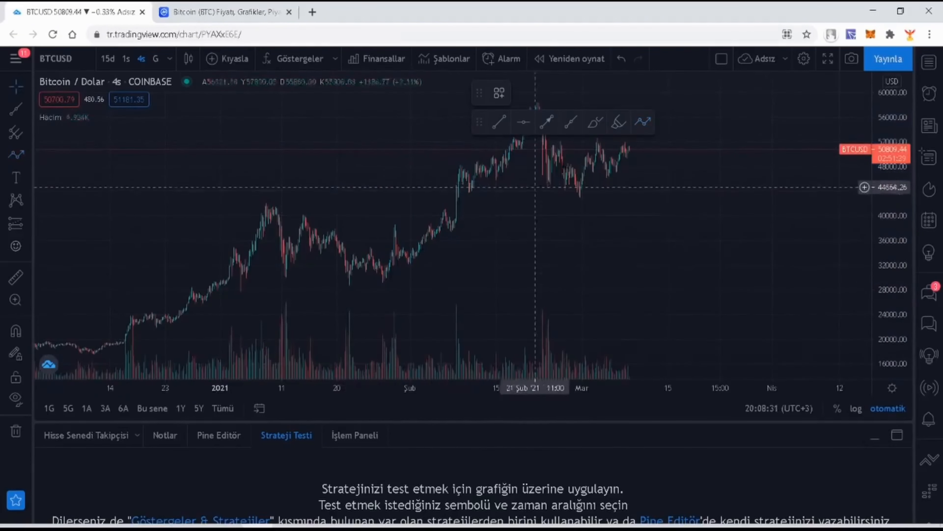
# Circle the early March 2021 candles with the highlighter, and delete the stroke
pyautogui.click(628, 125)
pyautogui.moveTo(572, 158)
pyautogui.mouseDown()
pyautogui.moveTo(579, 194)
pyautogui.moveTo(601, 149)
pyautogui.moveTo(620, 179)
pyautogui.moveTo(575, 188)
pyautogui.moveTo(581, 158)
pyautogui.mouseUp()
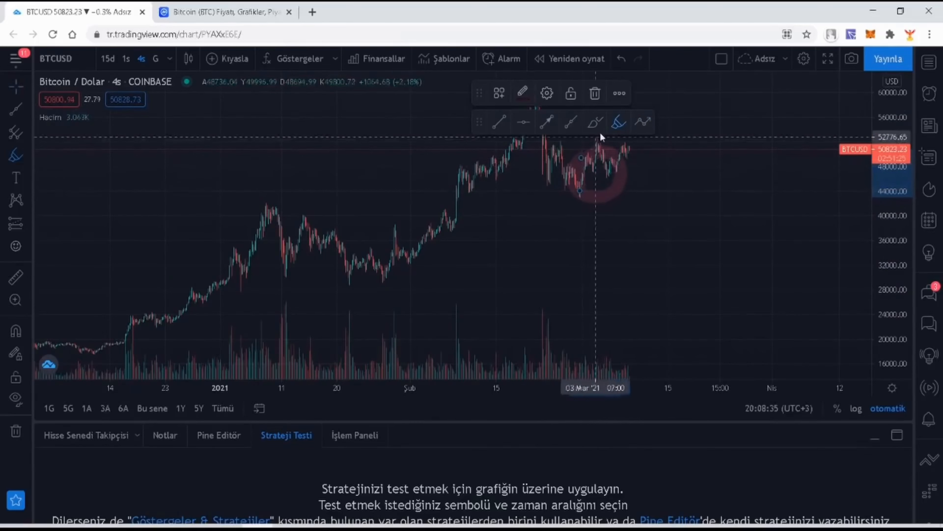
pyautogui.click(595, 94)
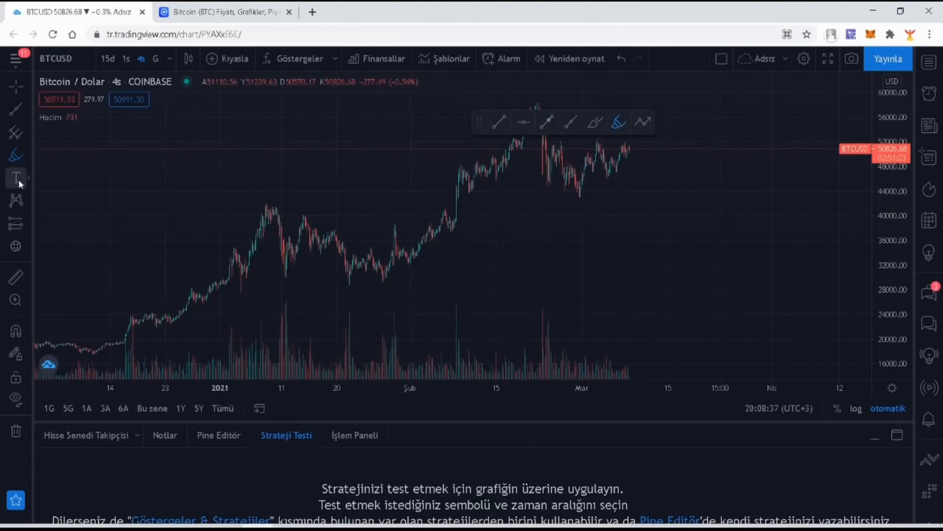
# Look through the text and pattern drawing tools and select the head and shoulders tool, Omuz Baş Omuz
pyautogui.click(29, 177)
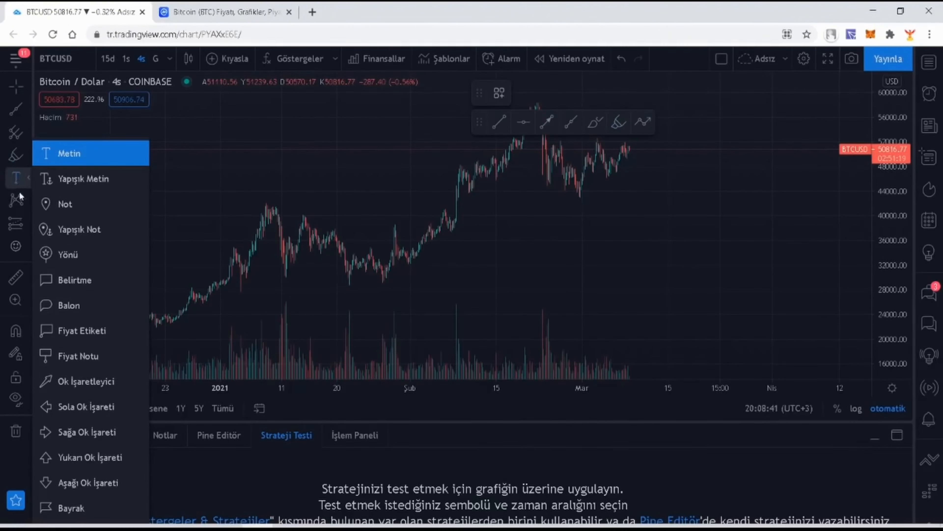
pyautogui.click(27, 201)
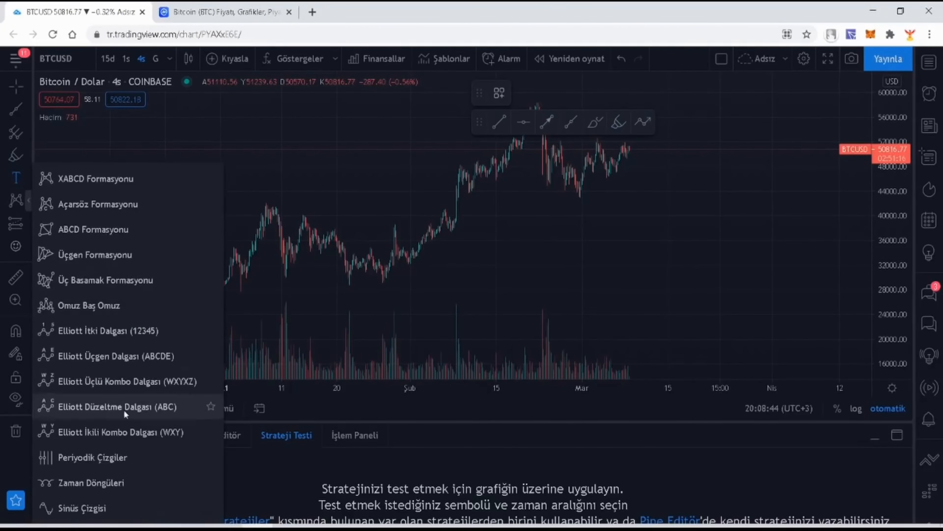
pyautogui.click(123, 307)
pyautogui.scroll(15, 449, 233)
pyautogui.scroll(-8, 341, 237)
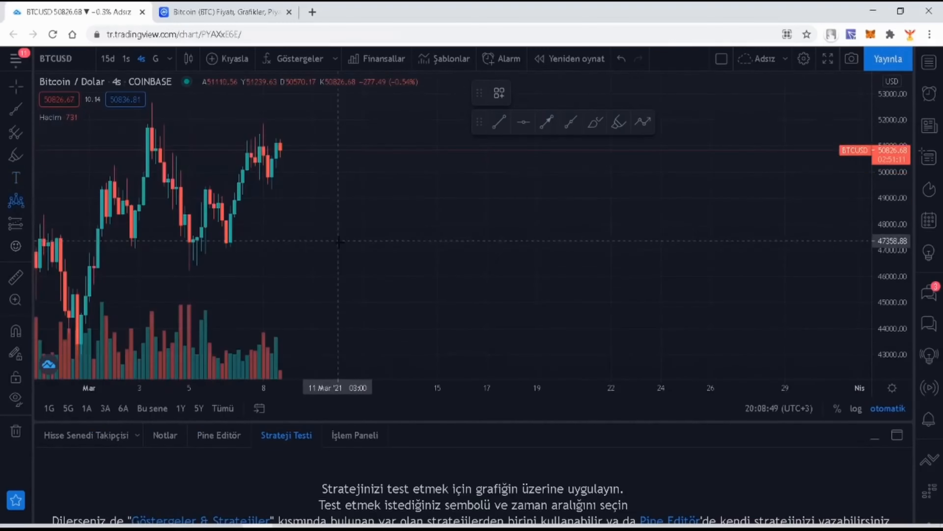
pyautogui.scroll(-4, 290, 236)
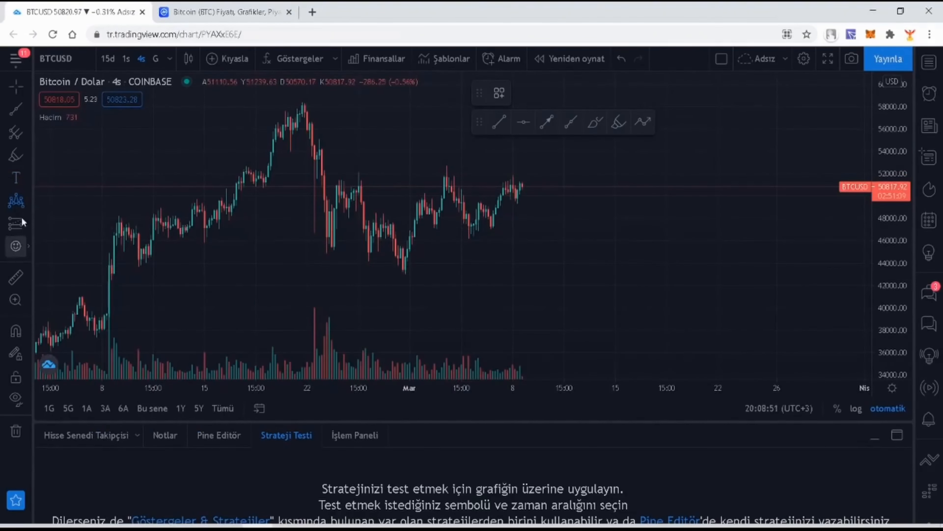
# Add Omuz Baş Omuz to the favourite drawing tools, activate it from there, and reposition its floating template bar
pyautogui.click(29, 205)
pyautogui.click(210, 305)
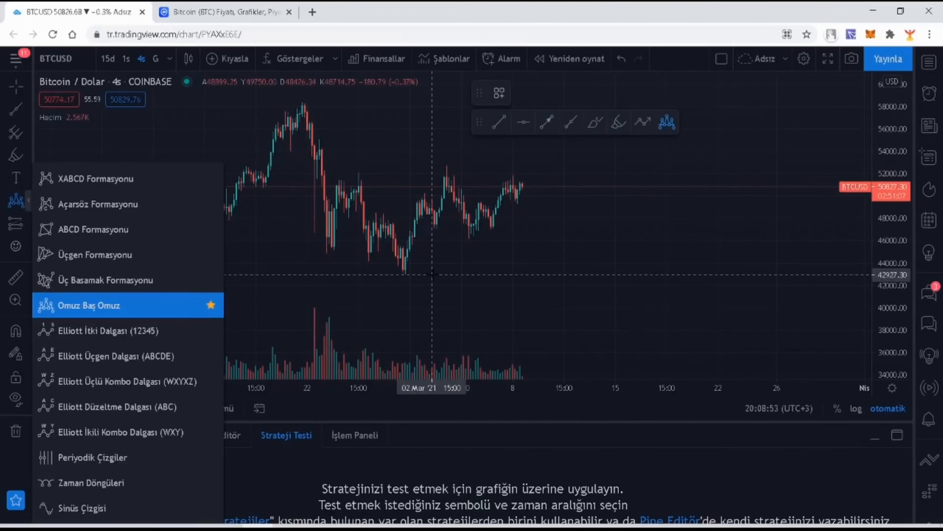
pyautogui.click(669, 126)
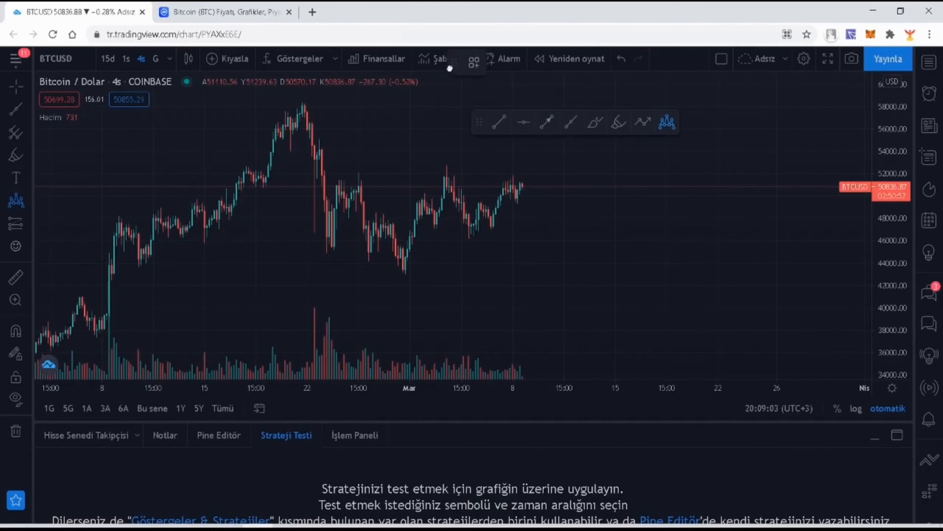
pyautogui.moveTo(444, 83); pyautogui.dragTo(438, 94)
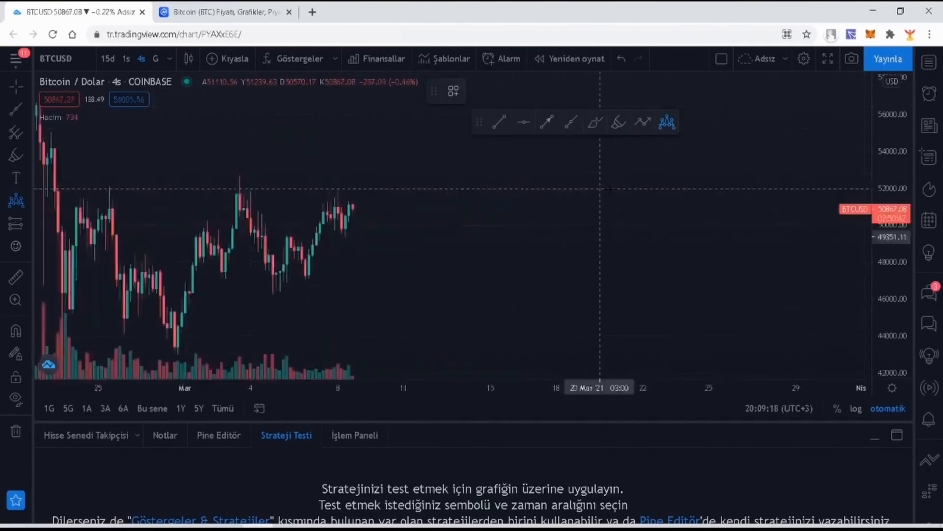
# Draw an inverted Omuz Baş Omuz pattern across the swings from 23 February to 8 March 2021, with the head at the 28 February low
pyautogui.scroll(-5, 601, 232)
pyautogui.moveTo(889, 153); pyautogui.dragTo(892, 182)
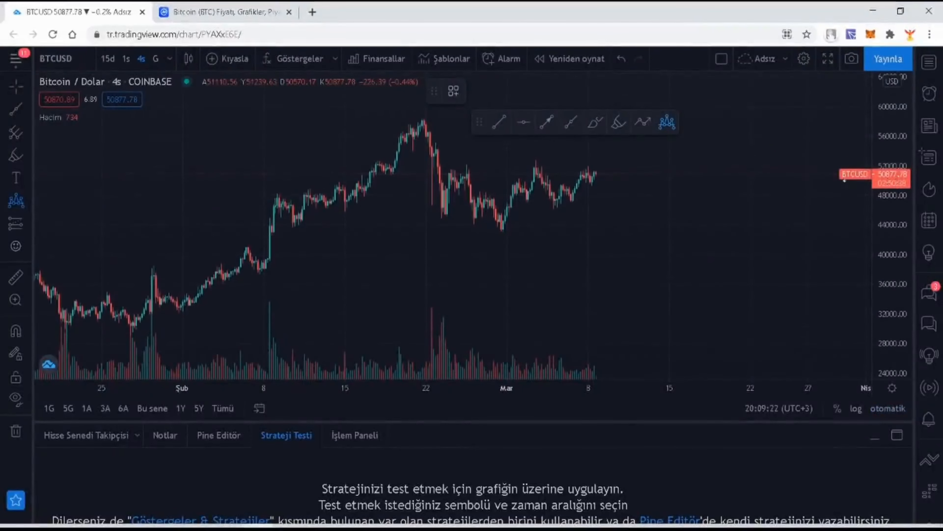
pyautogui.click(445, 218)
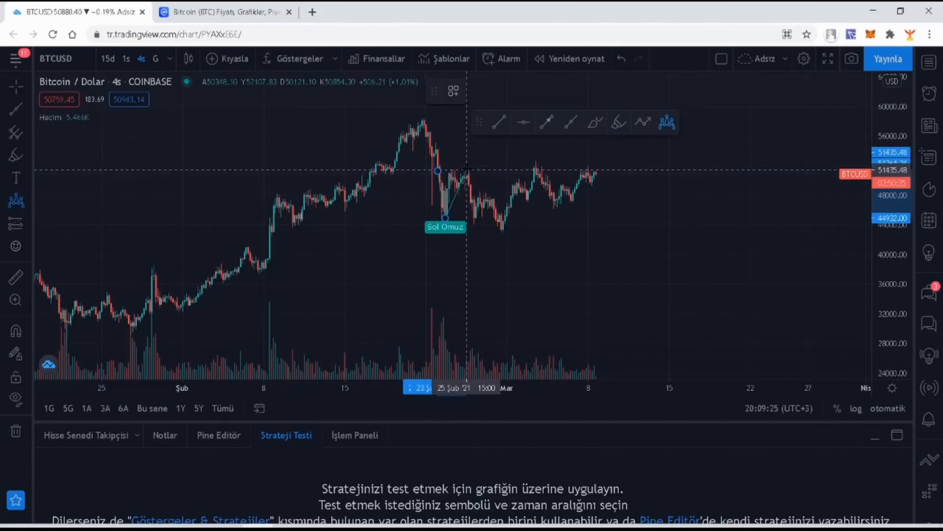
pyautogui.click(466, 173)
pyautogui.click(503, 231)
pyautogui.click(534, 170)
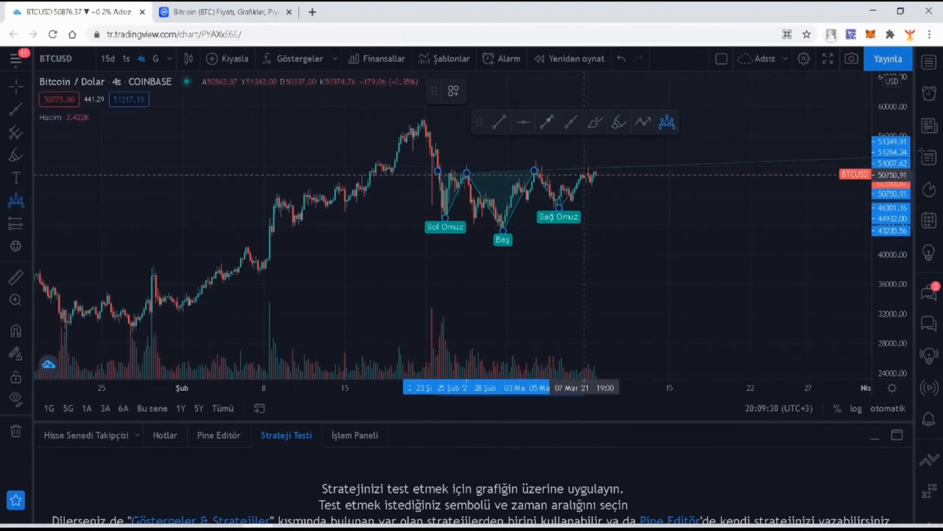
pyautogui.click(559, 207)
pyautogui.click(589, 168)
pyautogui.scroll(-3, 583, 175)
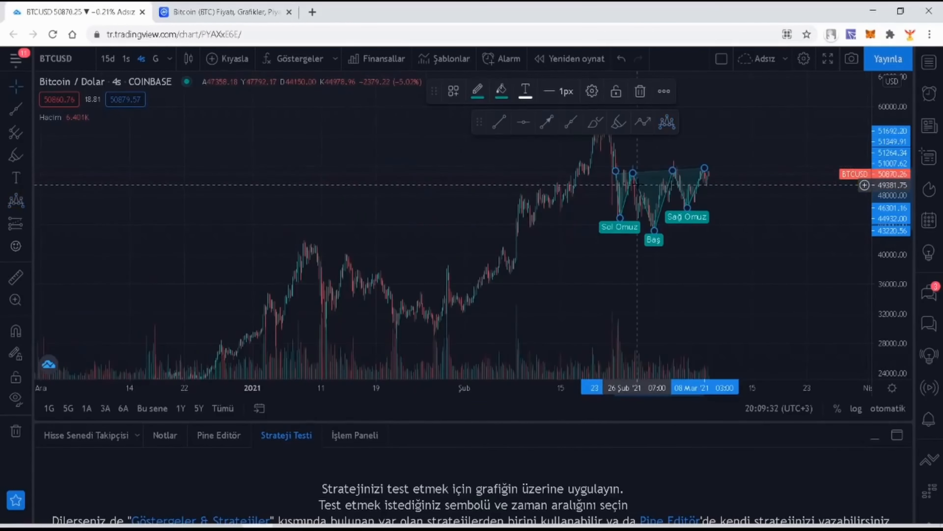
pyautogui.scroll(6, 577, 181)
pyautogui.scroll(-5, 539, 179)
pyautogui.scroll(4, 490, 175)
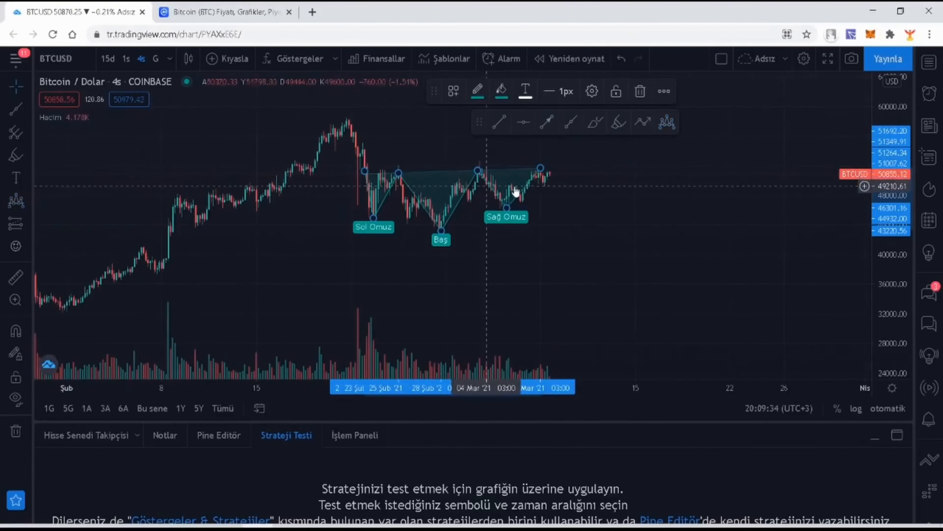
pyautogui.scroll(-1, 631, 145)
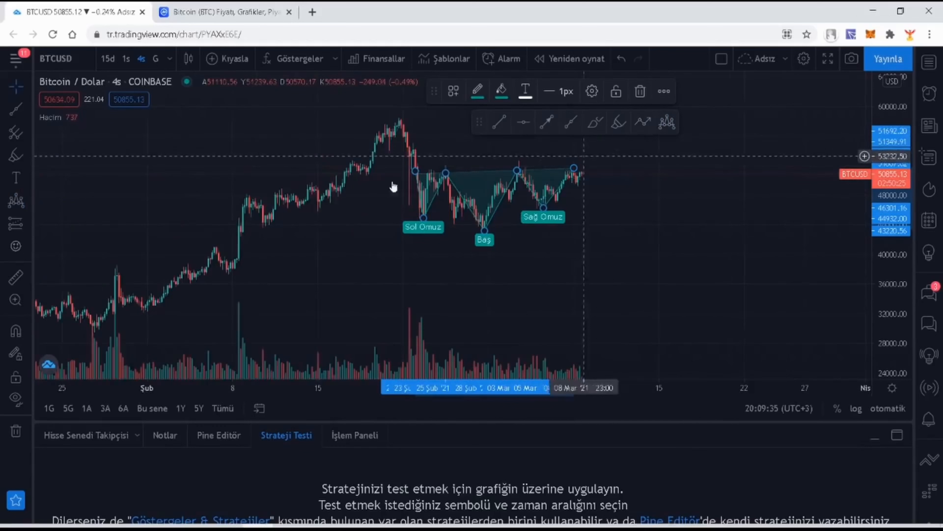
# Try out the Periyodik Çizgiler tool on the early February 2021 candles, and cancel the lines
pyautogui.click(19, 202)
pyautogui.click(28, 202)
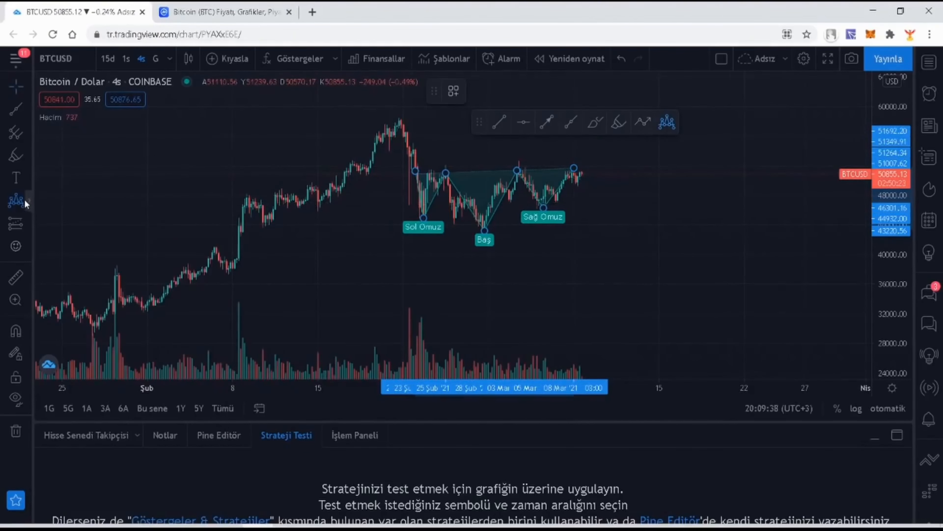
pyautogui.click(25, 200)
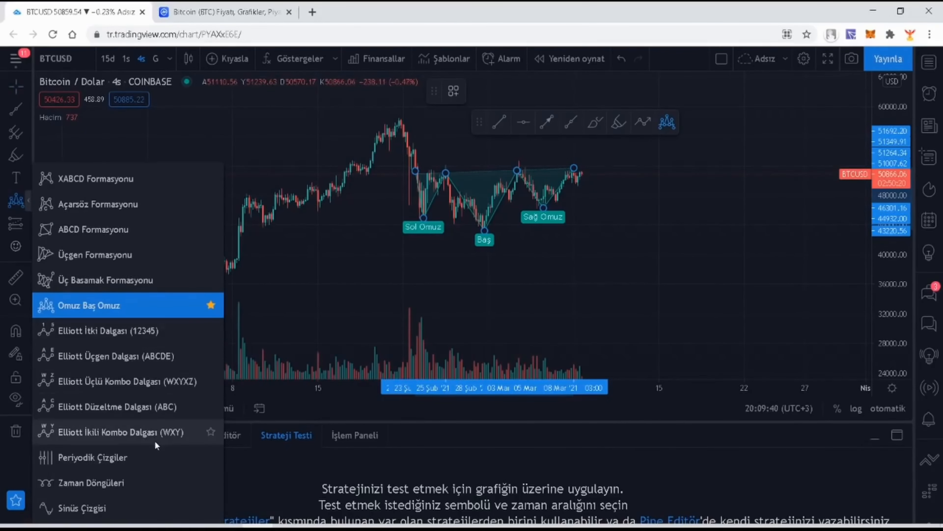
pyautogui.click(131, 458)
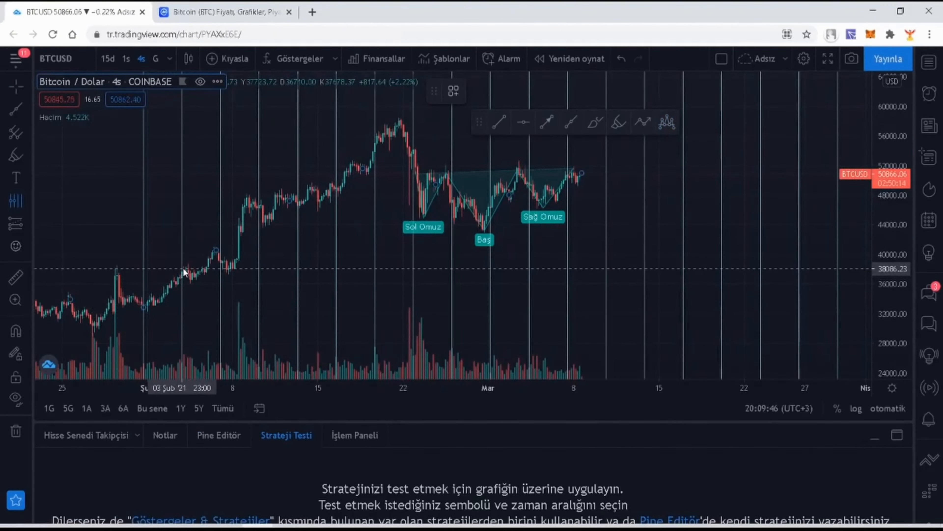
pyautogui.press('Escape')
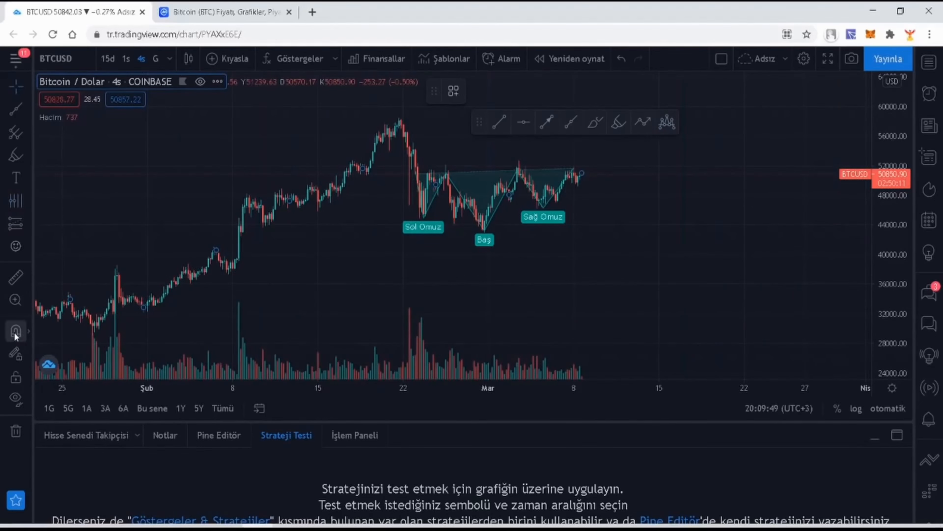
# Delete the Omuz Baş Omuz pattern from the BTCUSD chart
pyautogui.click(544, 206)
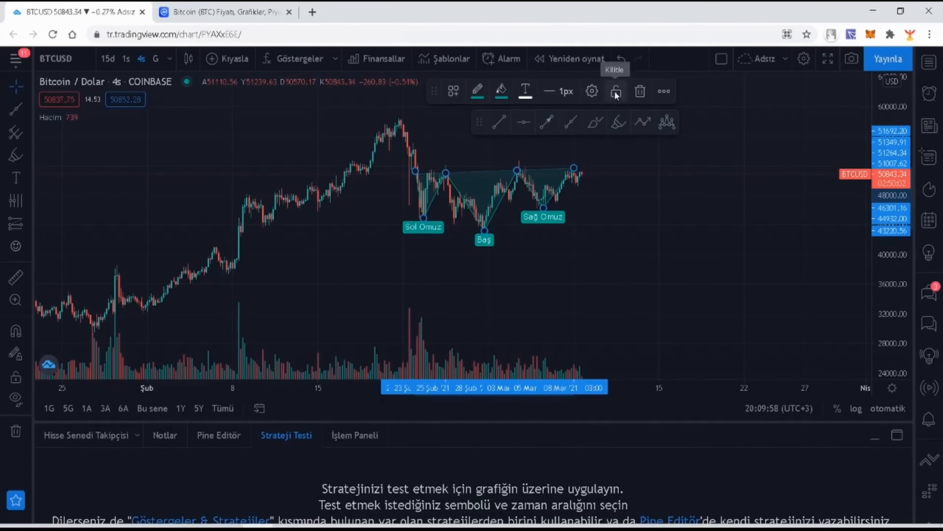
pyautogui.click(637, 92)
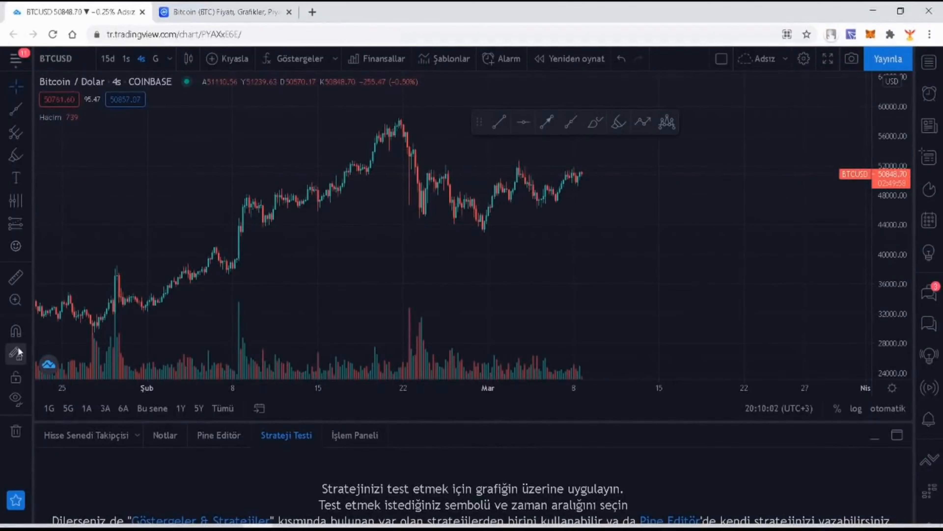
# Turn on magnet mode for drawings and choose the Artı cursor
pyautogui.click(16, 330)
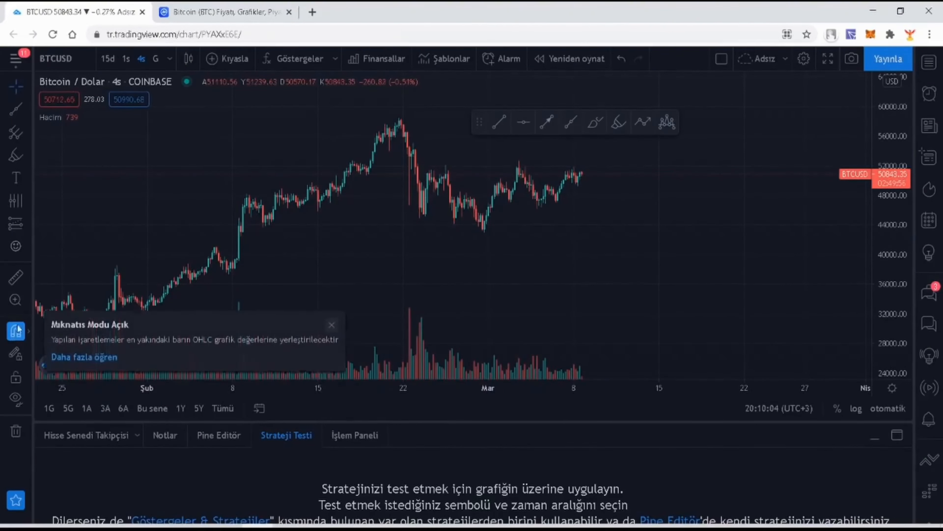
pyautogui.click(28, 86)
pyautogui.click(95, 90)
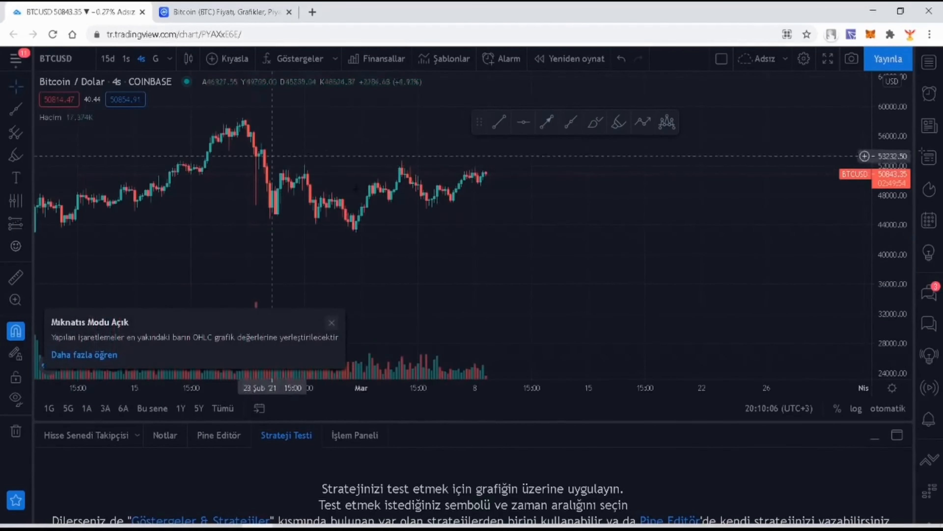
# Draw a snapped trend line from the 22 February 2021 peak at about 57,578 down to the 25 February high at about 51,375
pyautogui.scroll(10, 352, 186)
pyautogui.scroll(-12, 242, 192)
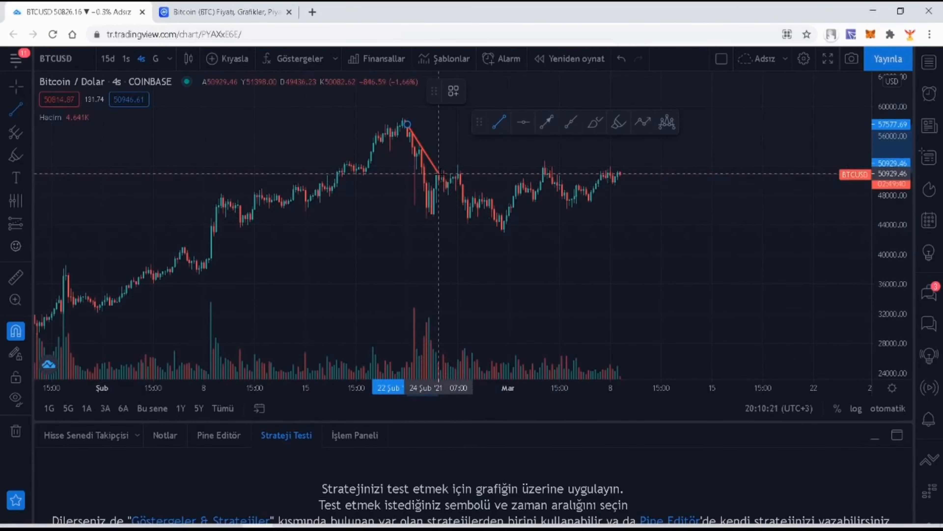
pyautogui.click(460, 141)
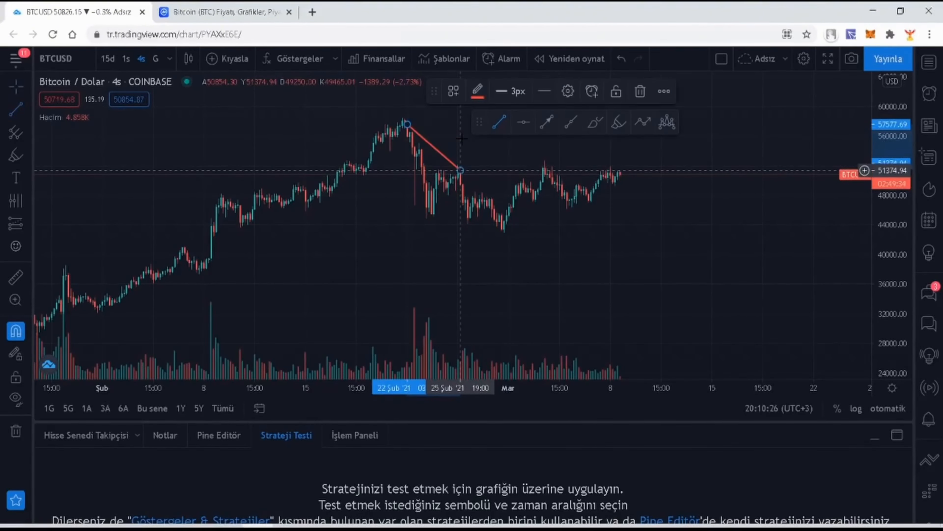
pyautogui.scroll(-4, 532, 206)
pyautogui.scroll(8, 535, 207)
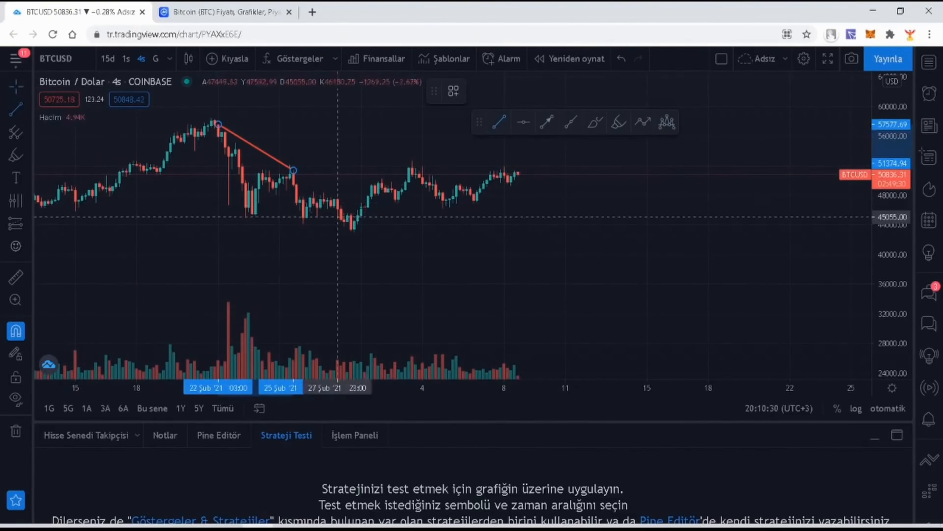
# Start a second trend line at the 28 February 2021 low, abandon it, and switch on staying in drawing mode
pyautogui.click(354, 258)
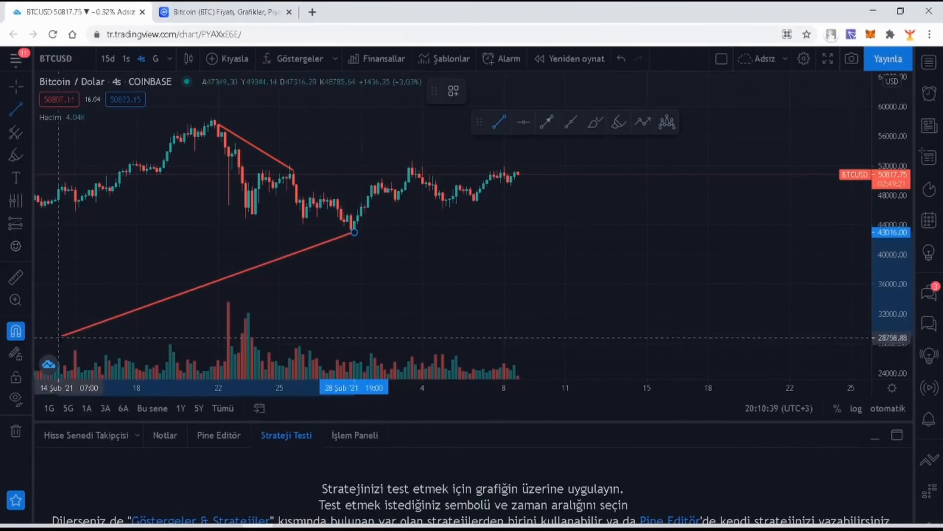
pyautogui.click(20, 355)
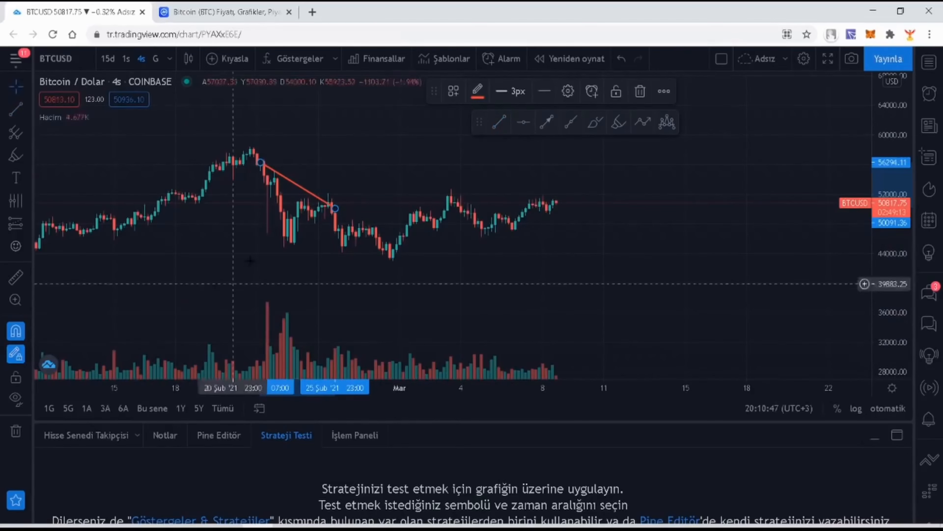
# Lock all drawings in place, and test the lock and the hide option on the red trend line
pyautogui.scroll(-4, 309, 244)
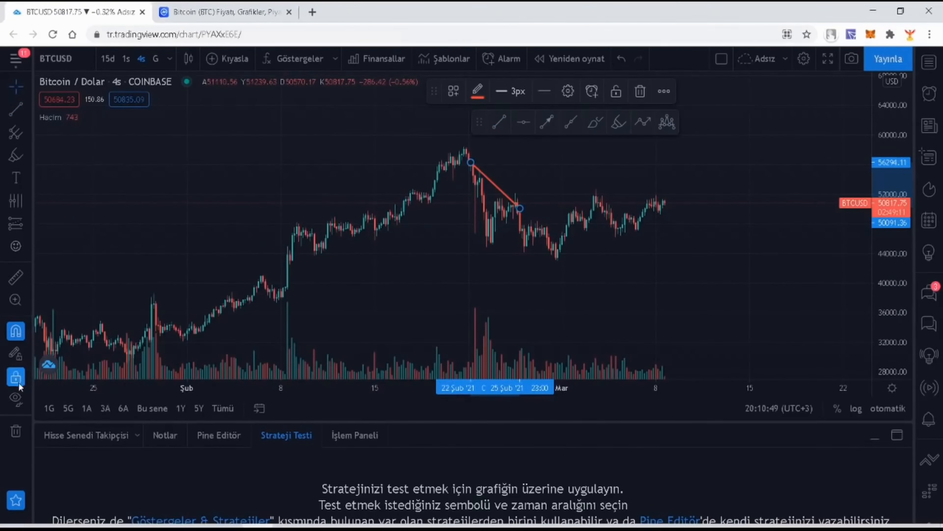
pyautogui.moveTo(235, 248); pyautogui.dragTo(316, 240)
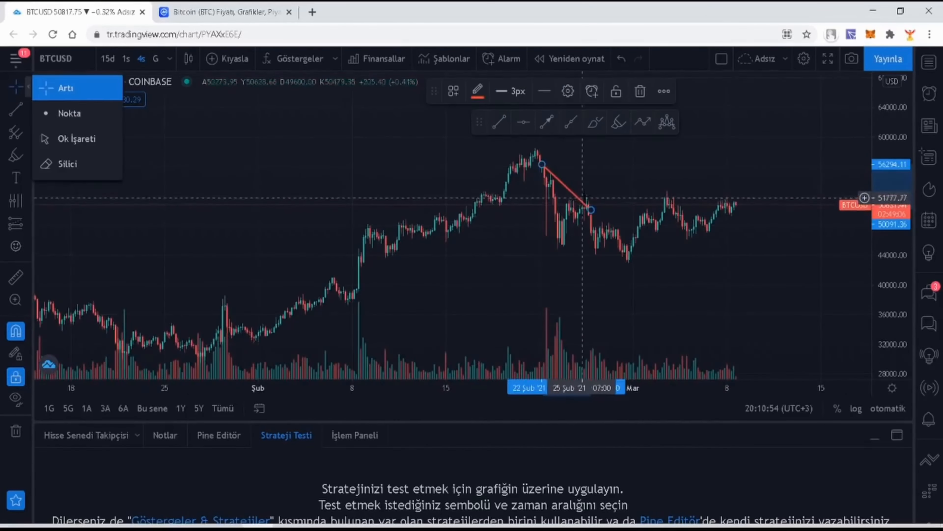
pyautogui.moveTo(581, 199); pyautogui.dragTo(577, 189)
pyautogui.click(563, 203)
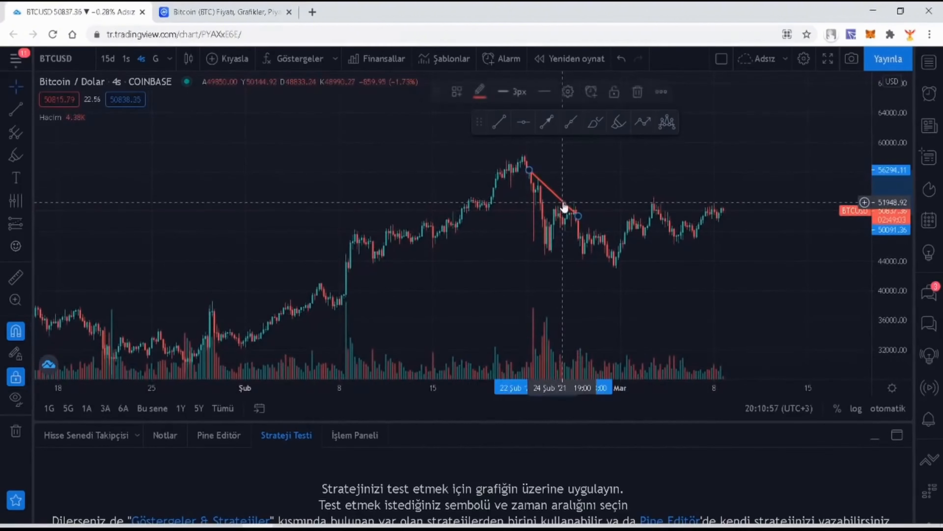
pyautogui.click(17, 399)
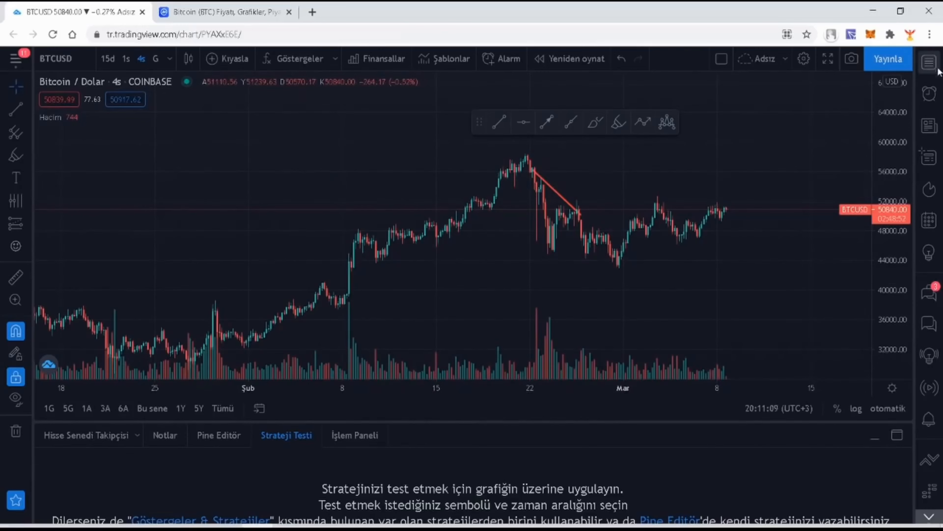
# Load ADAUSD from the watchlist and draw a trend line from the 27 February 2021 high down to about 0.948 on 9 March
pyautogui.click(929, 62)
pyautogui.click(769, 146)
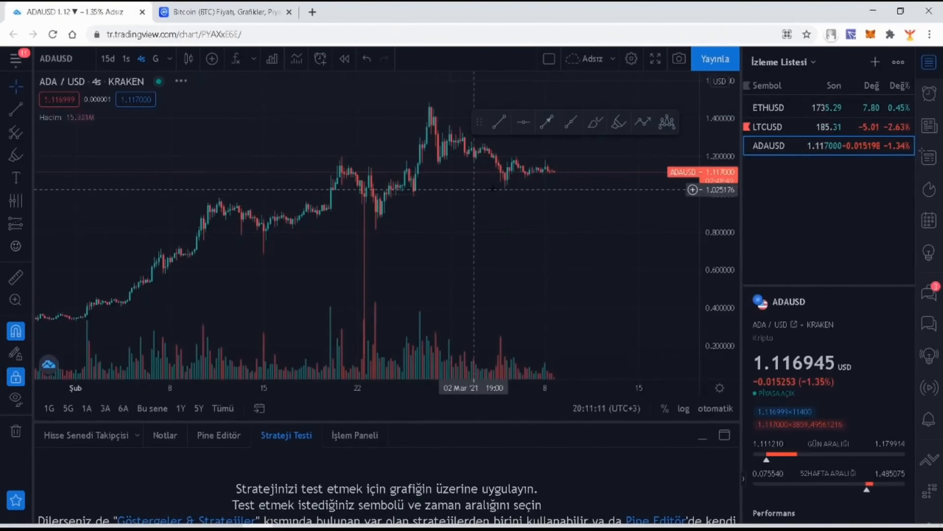
pyautogui.scroll(-10, 558, 188)
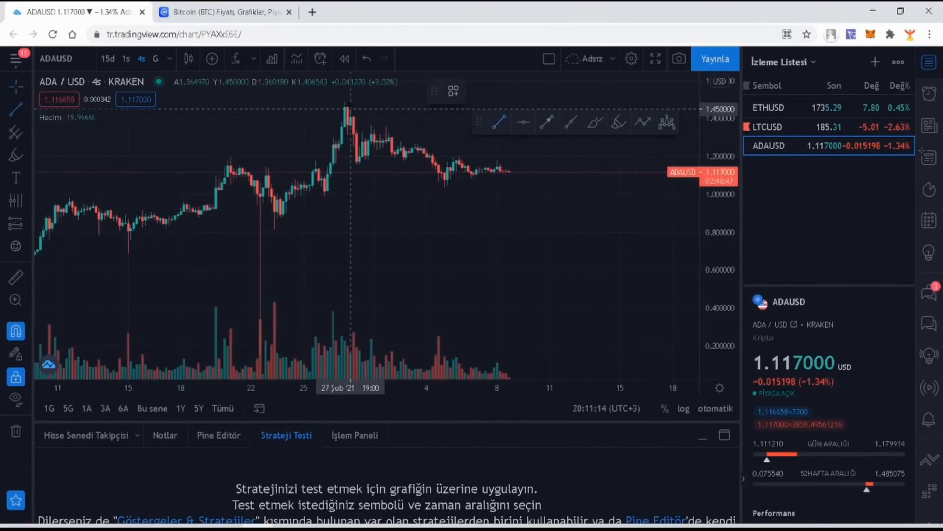
pyautogui.click(344, 107)
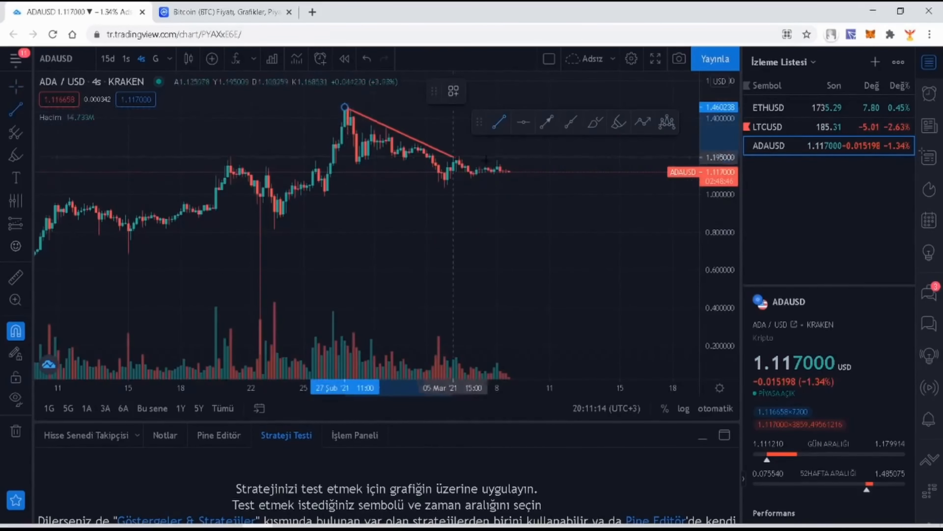
pyautogui.click(526, 203)
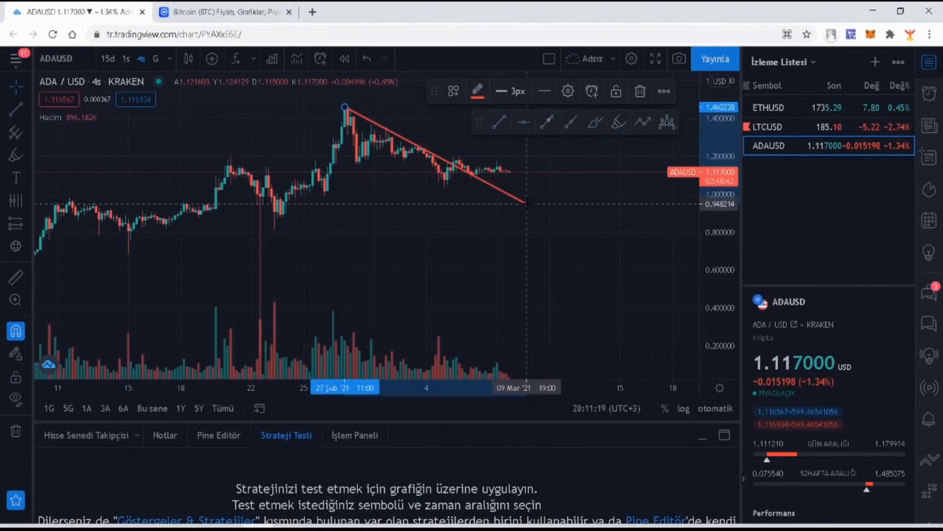
pyautogui.scroll(8, 539, 198)
pyautogui.scroll(-10, 572, 190)
# Start creating an ADAUSD price alarm at 1.209216 from the chart
pyautogui.rightClick(506, 161)
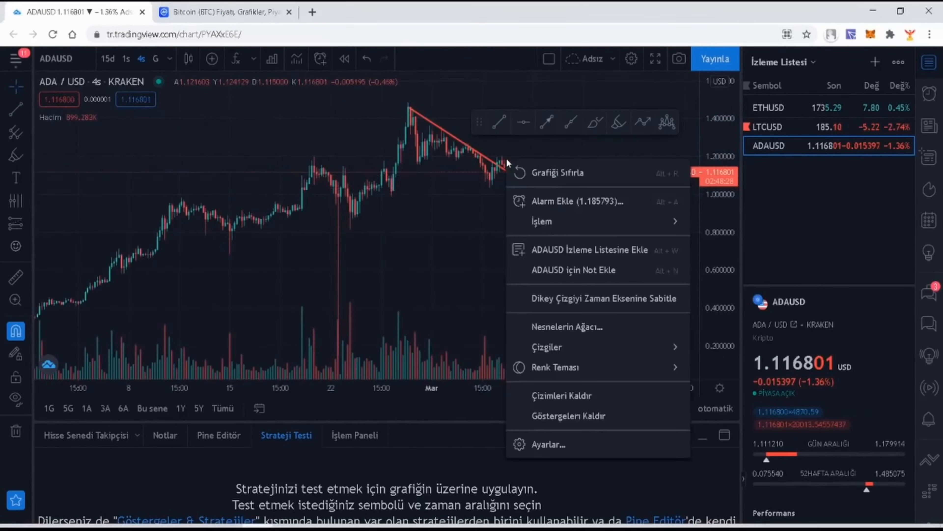
pyautogui.click(502, 161)
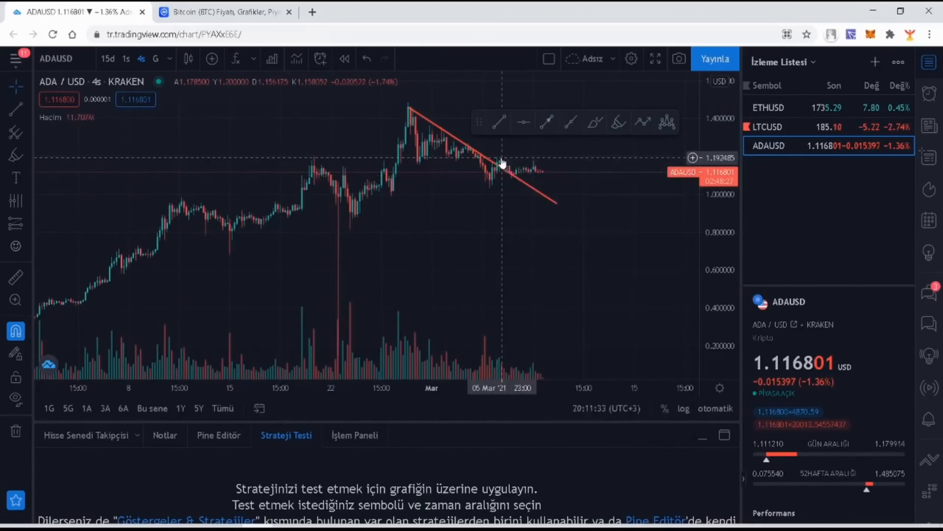
pyautogui.rightClick(502, 163)
pyautogui.click(546, 160)
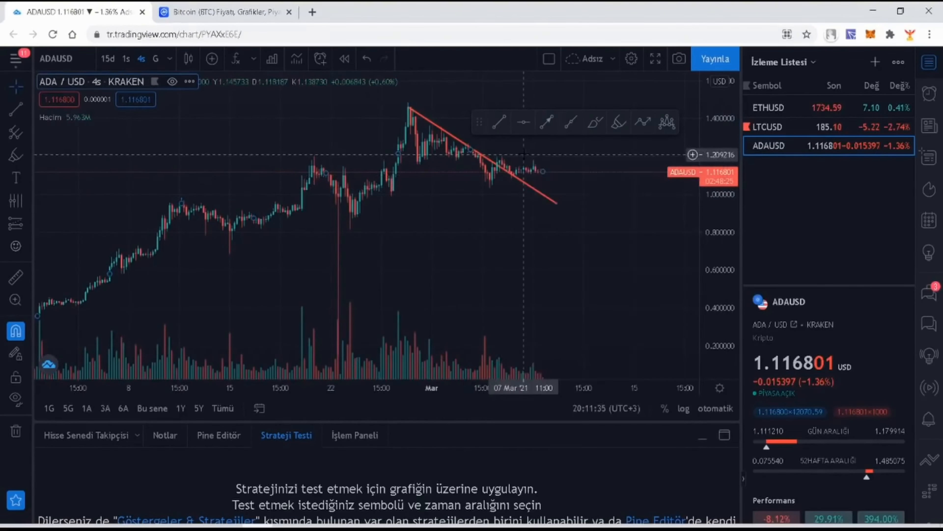
pyautogui.rightClick(525, 159)
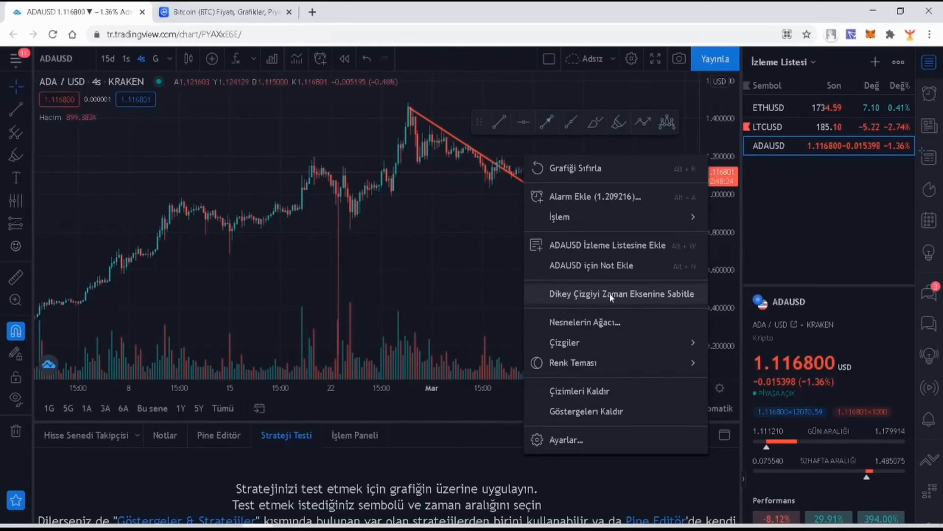
pyautogui.click(627, 204)
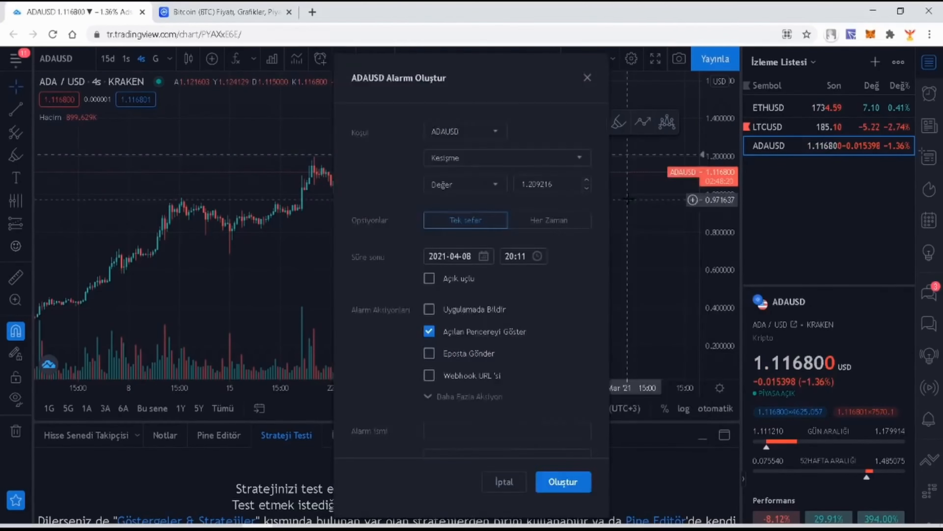
# Enable Uygulamada Bildir for the ADAUSD alarm, dismiss the mobile app notice, and close the alarm dialog without creating the alarm
pyautogui.click(470, 310)
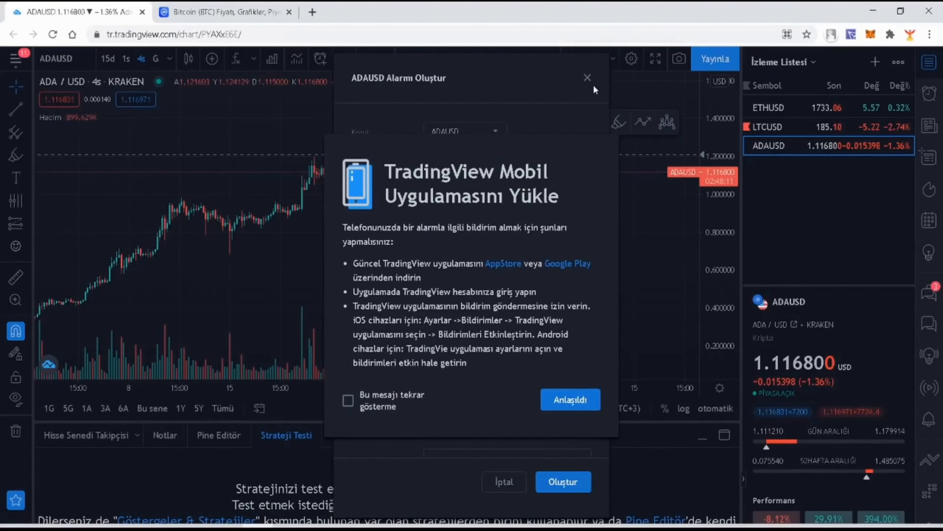
pyautogui.click(348, 400)
pyautogui.click(571, 400)
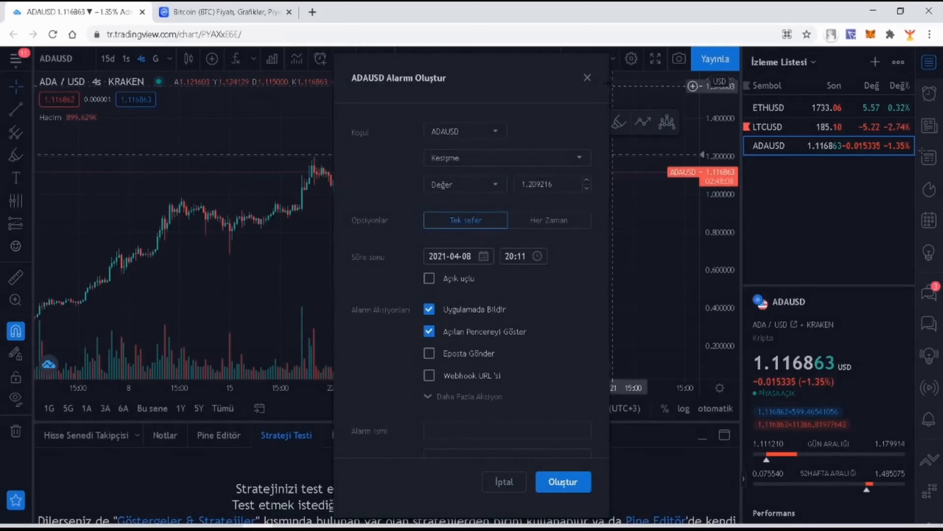
pyautogui.click(587, 78)
pyautogui.scroll(-4, 665, 164)
pyautogui.scroll(5, 631, 179)
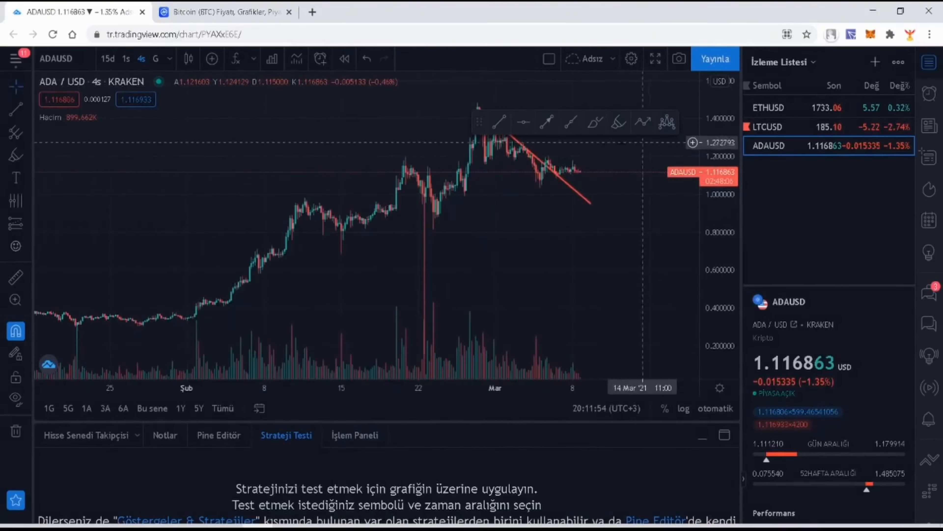
# Load LTCUSD from the watchlist and draw a nearly horizontal trend line at about 196, starting from 23 February 2021
pyautogui.scroll(3, 445, 177)
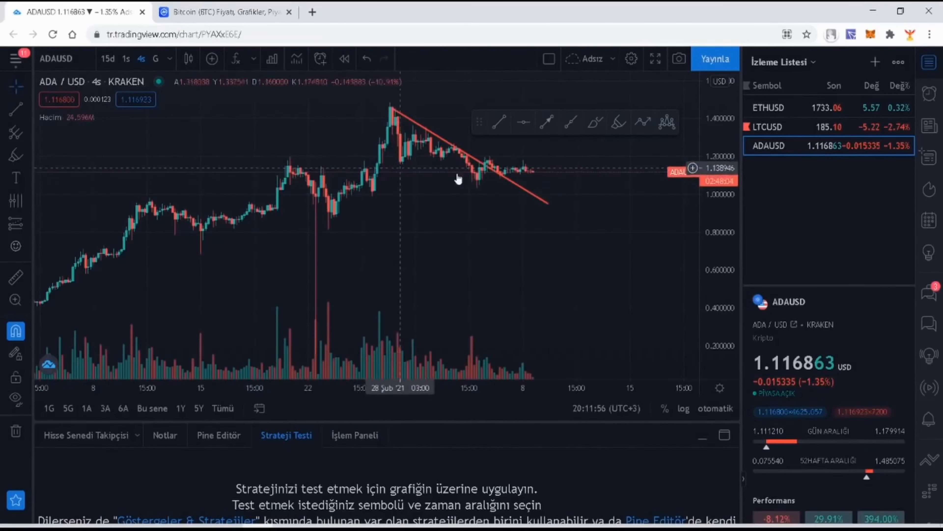
pyautogui.click(802, 129)
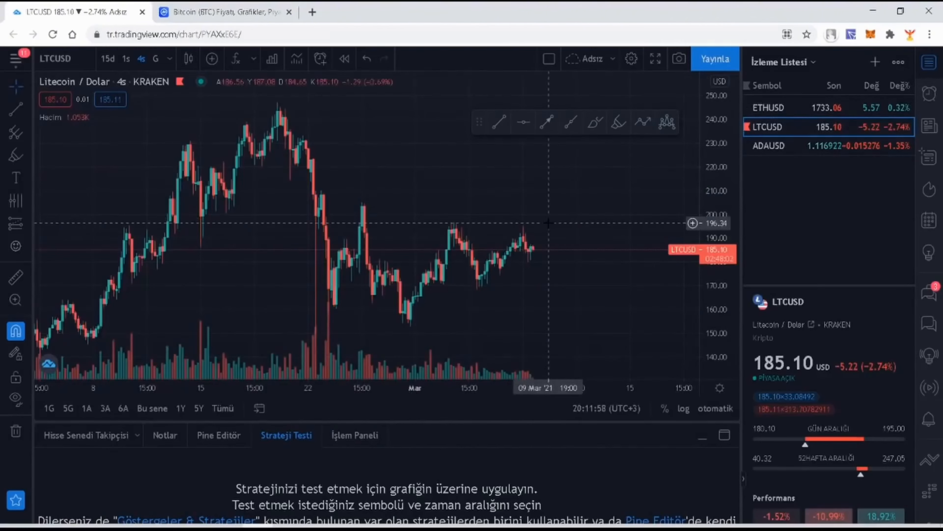
pyautogui.scroll(-4, 579, 219)
pyautogui.scroll(3, 632, 214)
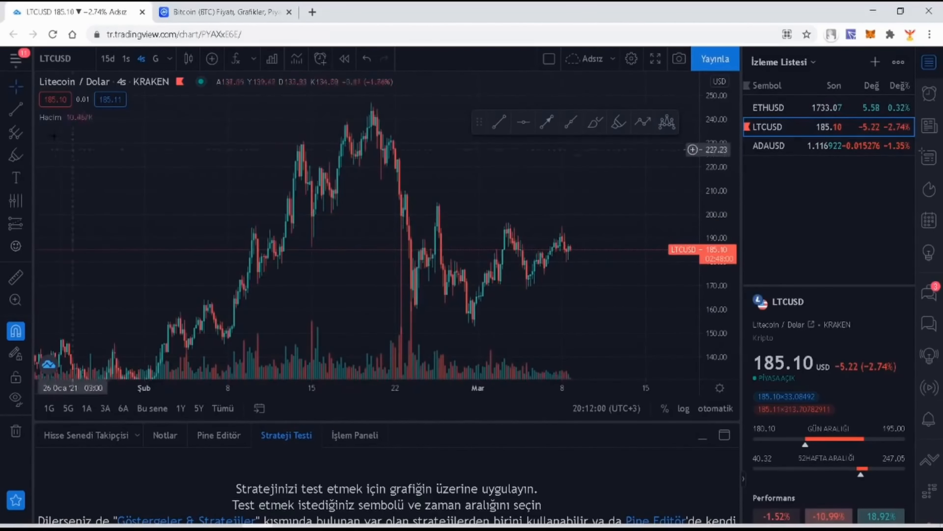
pyautogui.click(409, 225)
pyautogui.click(634, 223)
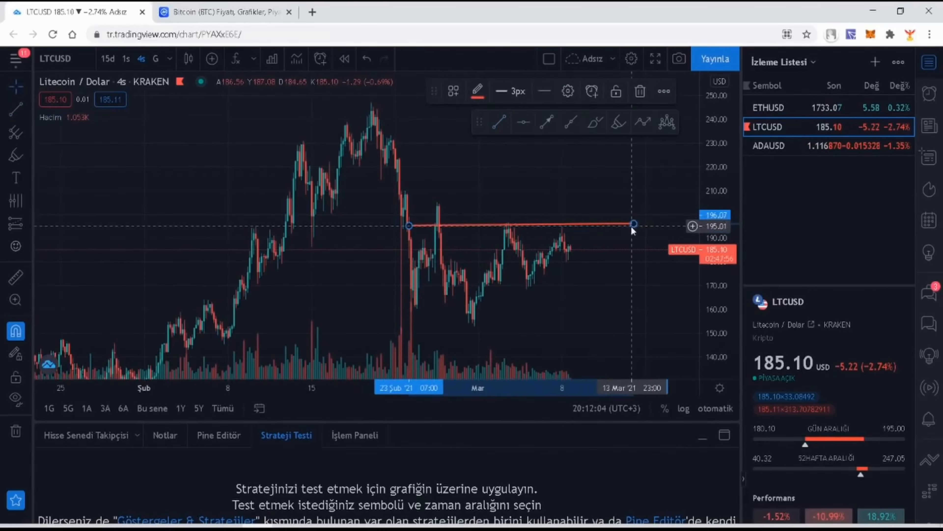
pyautogui.rightClick(602, 217)
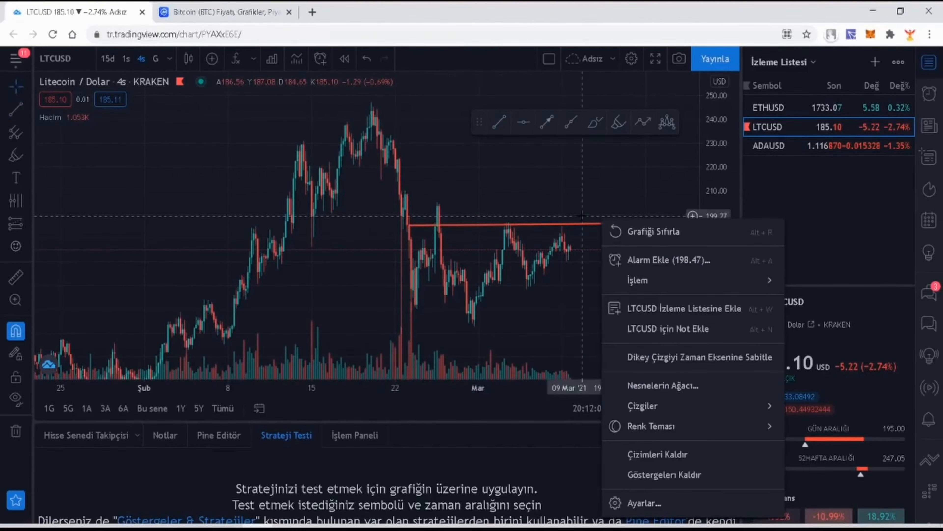
# Draw a second, higher LTCUSD trend line from about 224.45 on 17 February 2021 to about 226.16 on 17 March
pyautogui.click(9, 111)
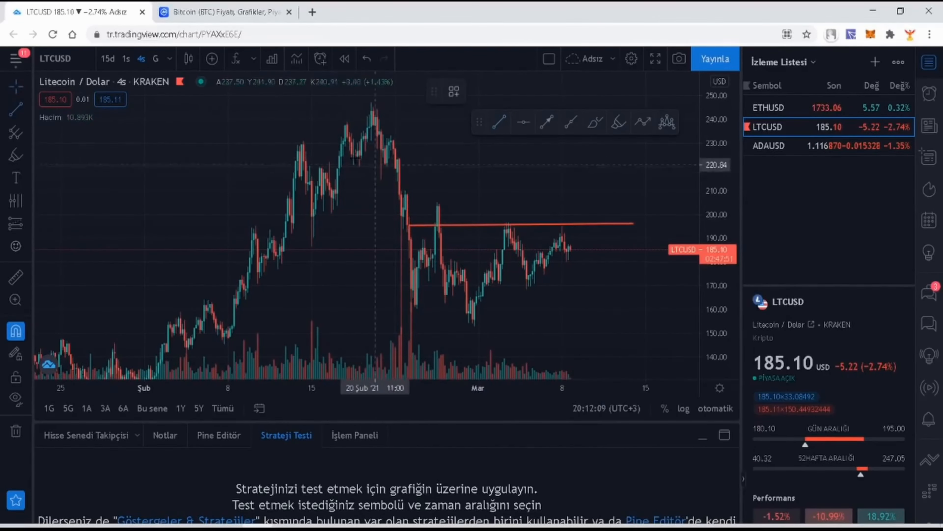
pyautogui.click(339, 156)
pyautogui.click(685, 152)
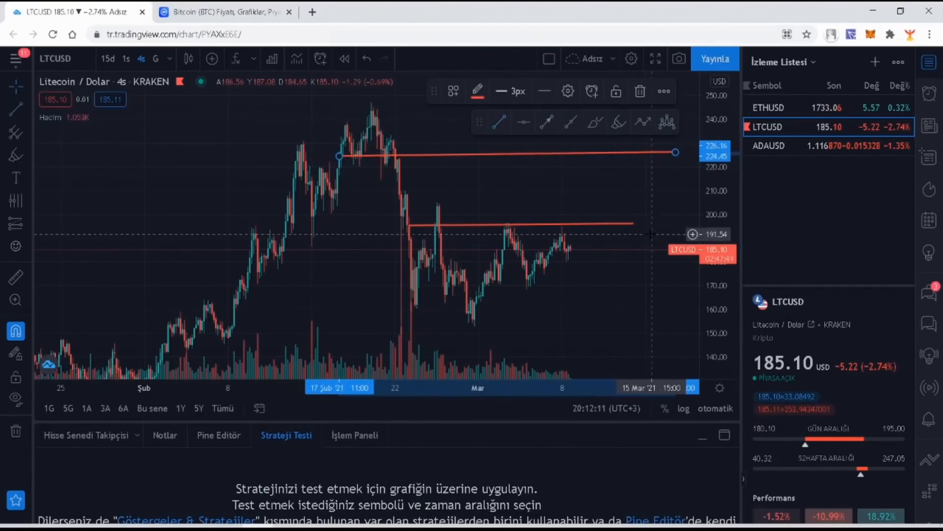
pyautogui.scroll(-3, 564, 176)
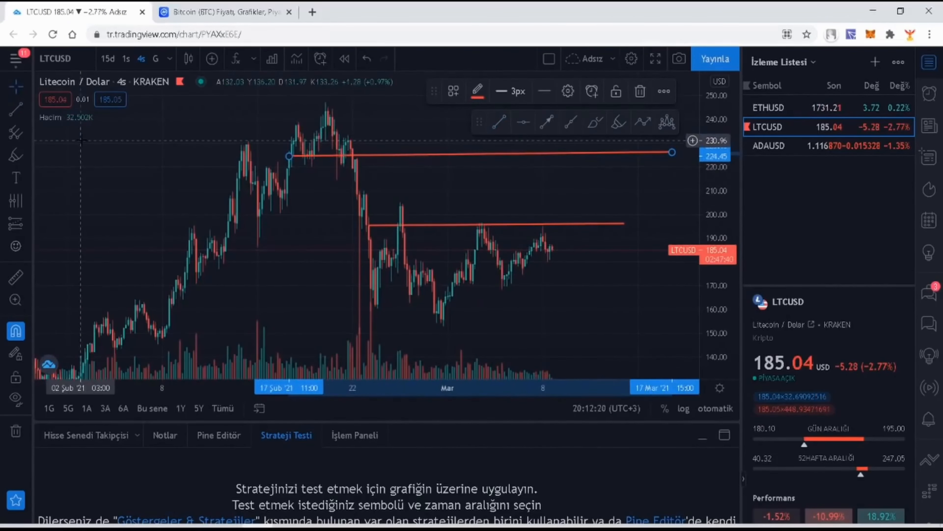